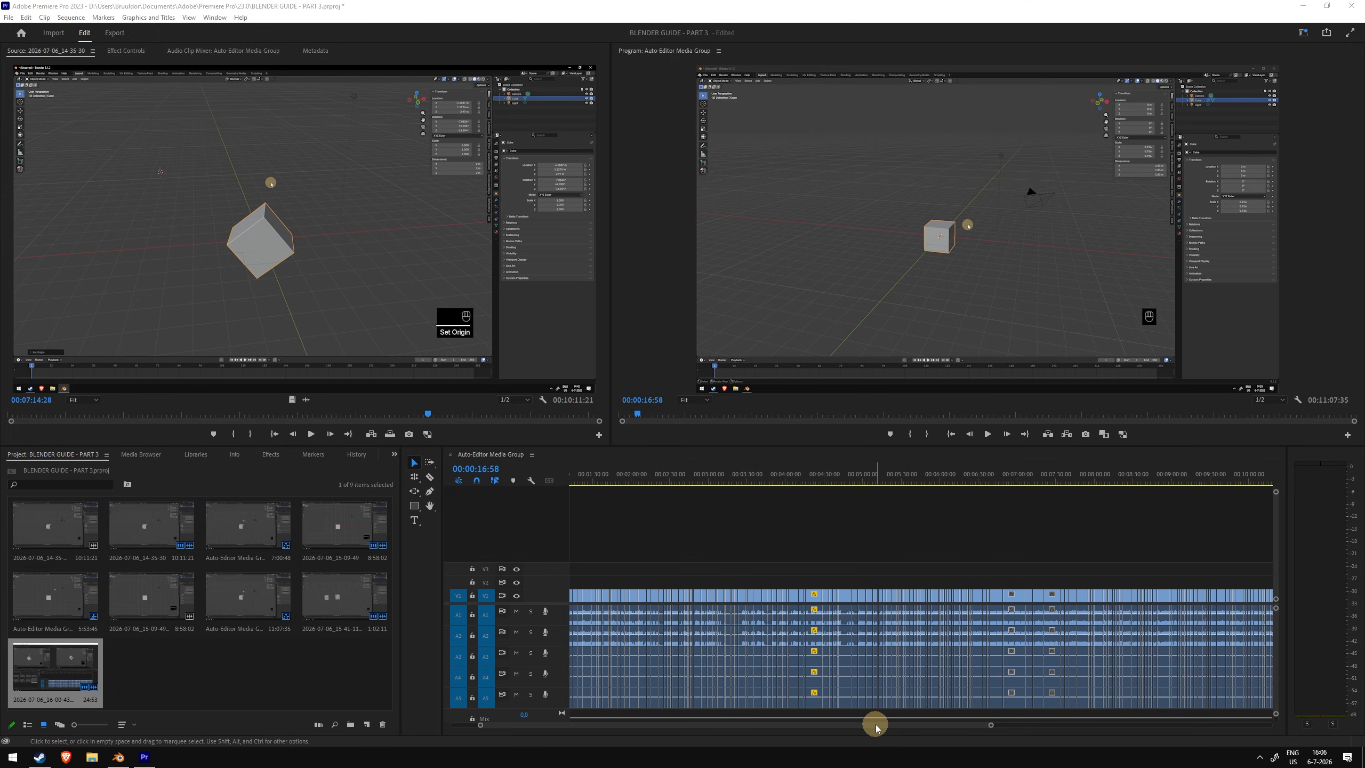
left_click_drag(877, 725, 838, 725)
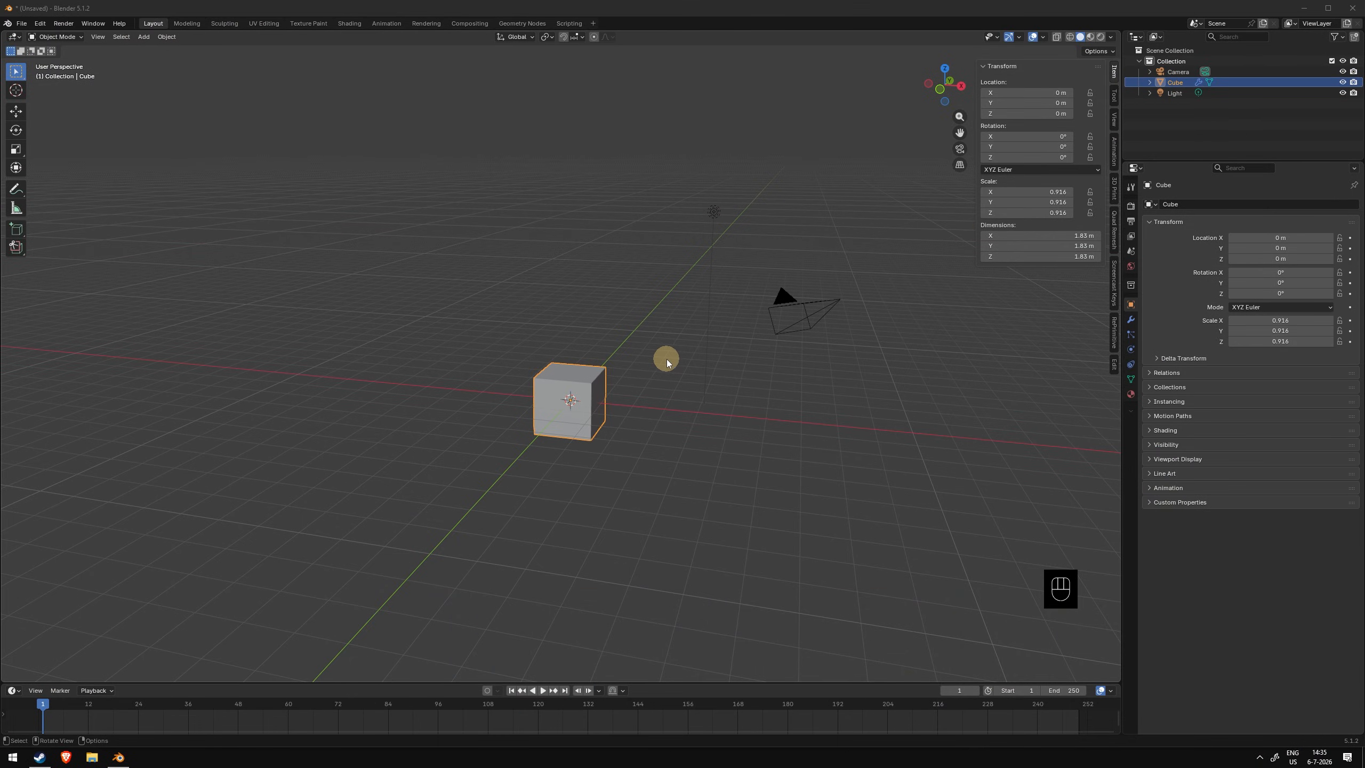
- Move the cube freely to about X -4.08 m, Y -0.07 m, Z 3.45 m
mouse_move(666, 364)
middle_mouse_down()
mouse_move(747, 350)
mouse_move(646, 369)
mouse_move(668, 368)
middle_mouse_up()
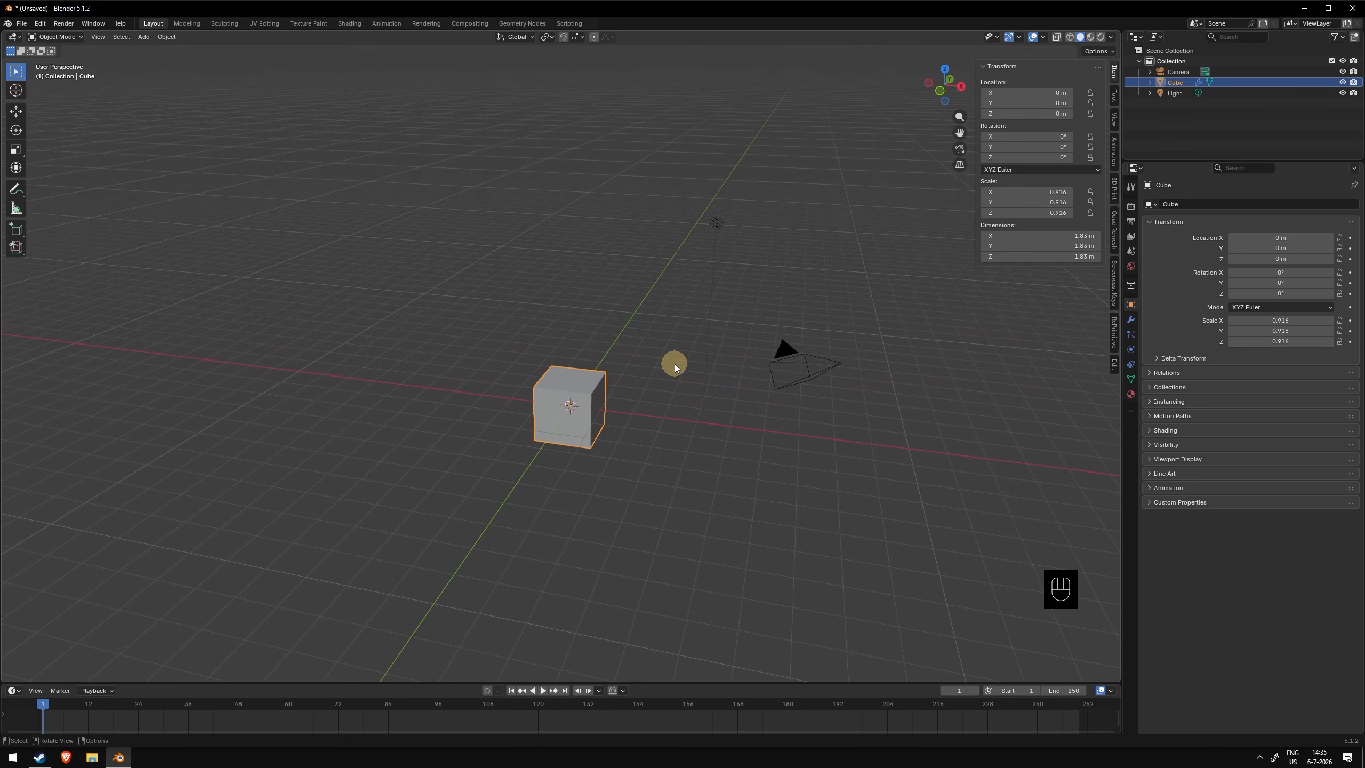
middle_click_drag(691, 393, 693, 351)
key("g")
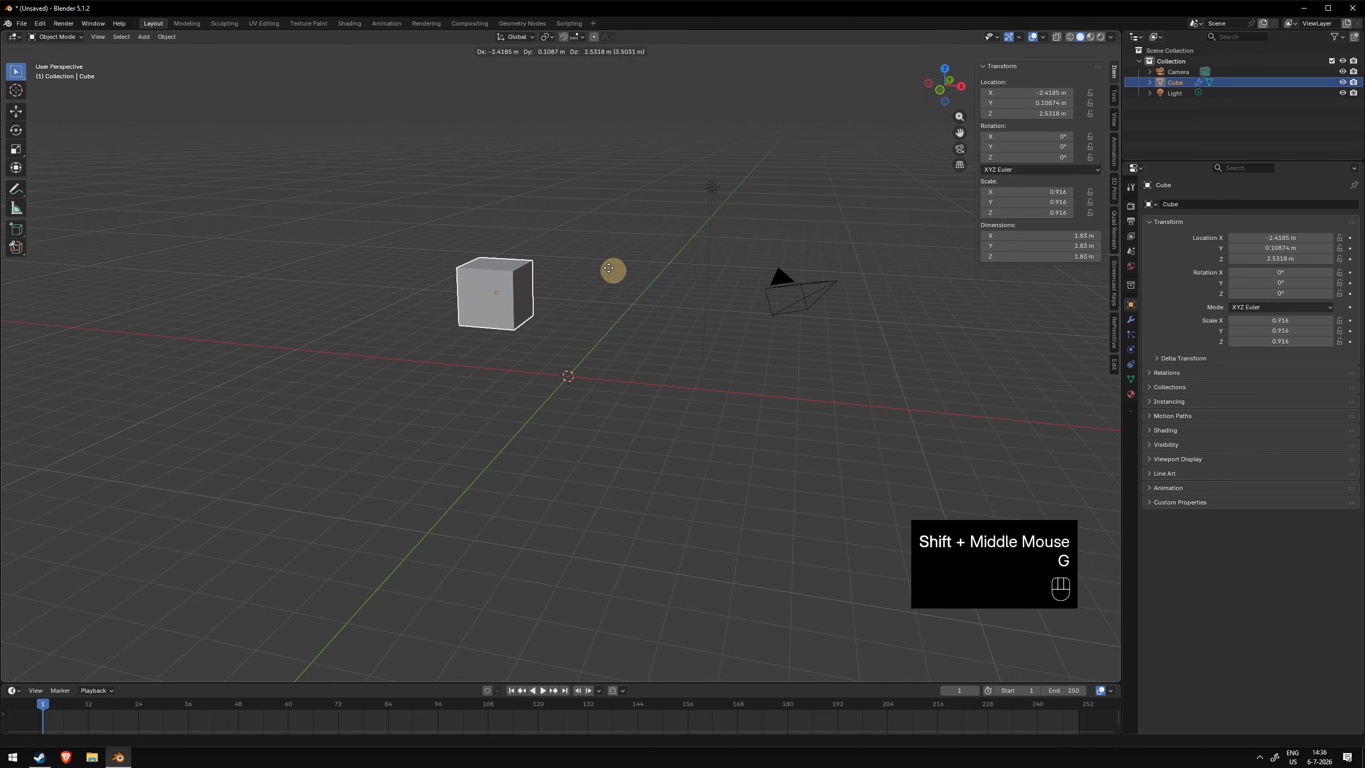
left_click(566, 241)
- Move the cube again to about X 0.66 m, Y 1.02 m, Z 3.92 m
middle_click_drag(613, 338, 564, 309)
key("g")
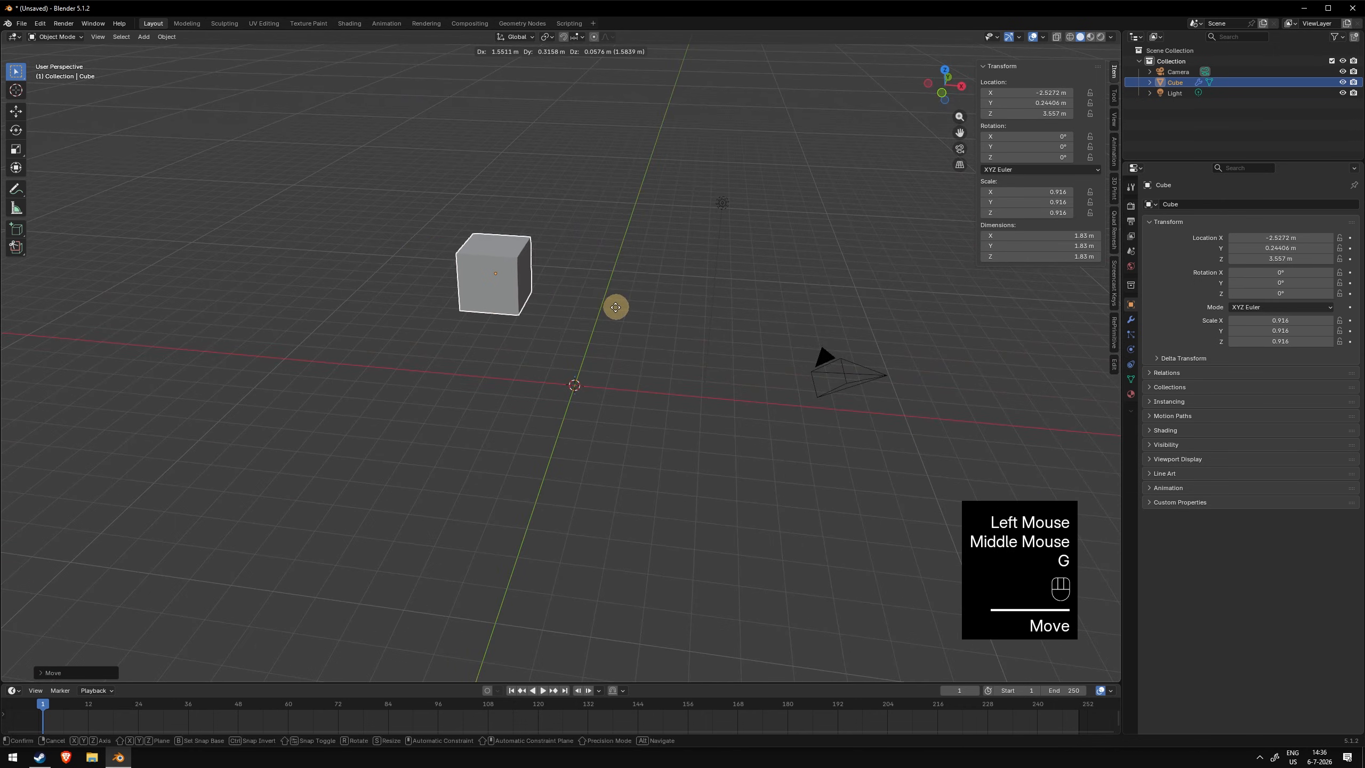
left_click(722, 296)
middle_click_drag(722, 296, 699, 371)
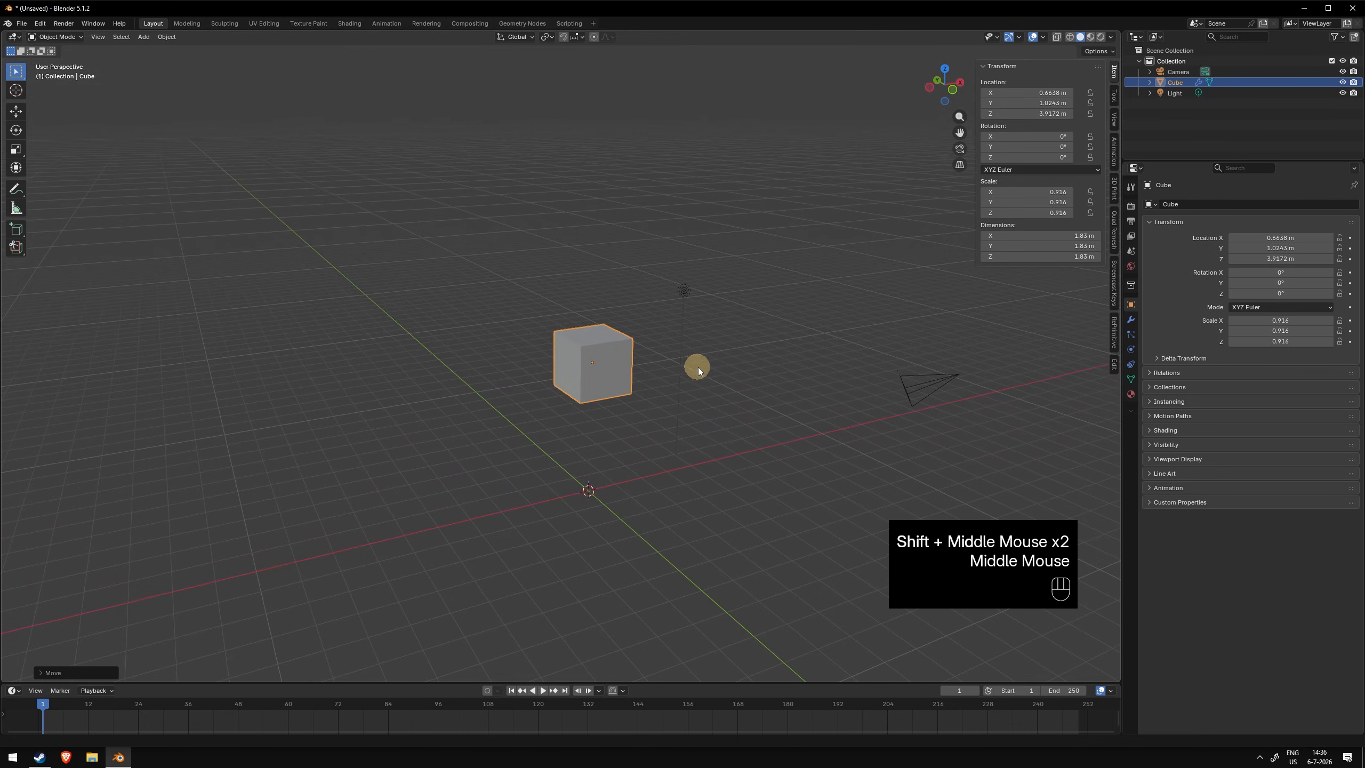
- Scale the cube up uniformly to about 1.78
key("s")
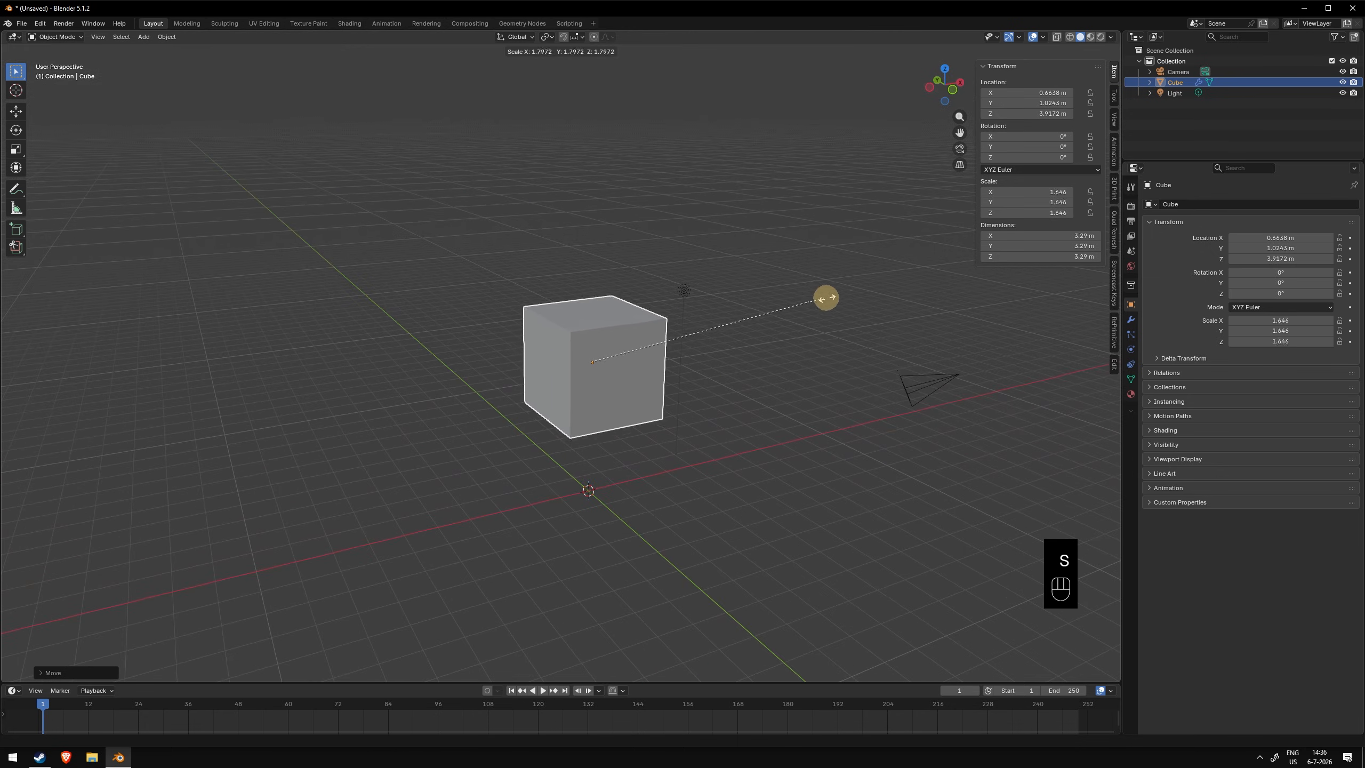
left_click(840, 293)
mouse_move(808, 373)
middle_mouse_down()
mouse_move(695, 377)
mouse_move(793, 383)
middle_mouse_up()
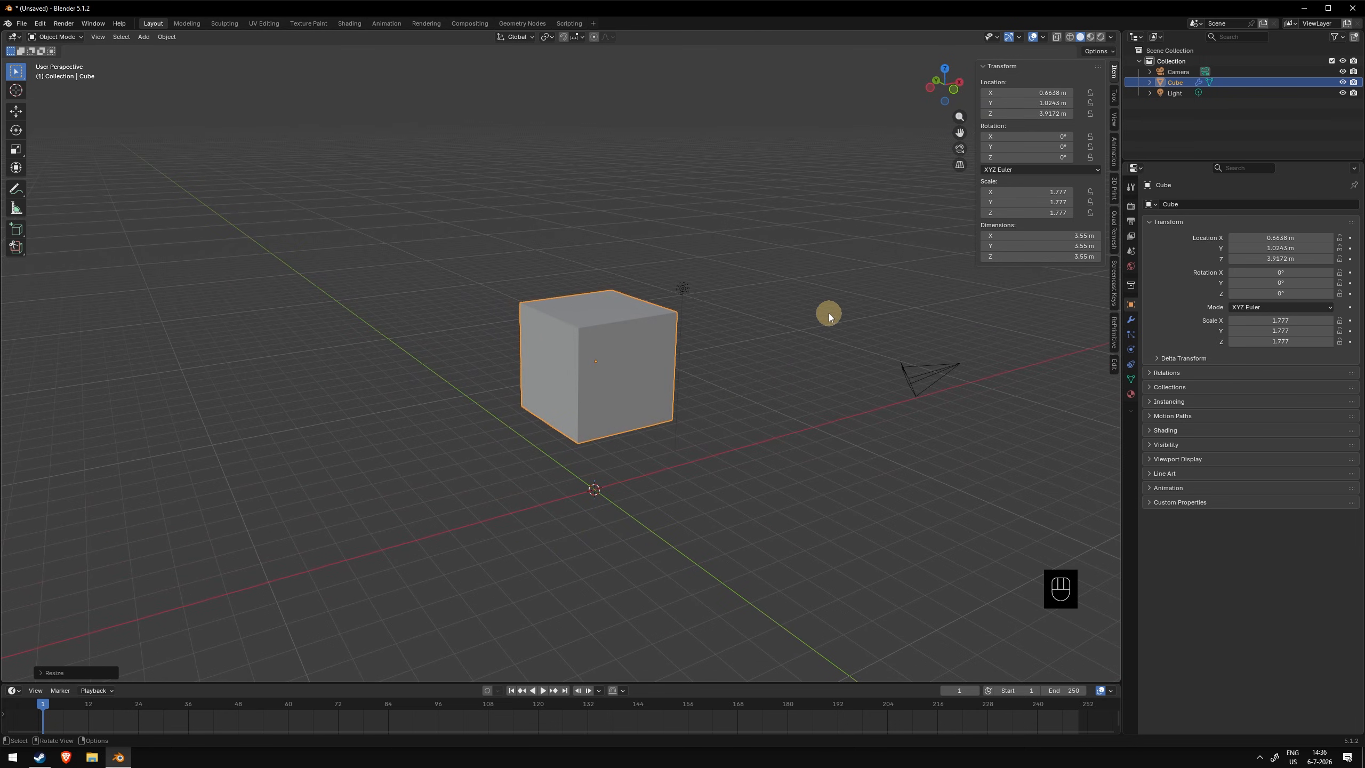
- Rotate the cube freely and undo the rotation
key("r")
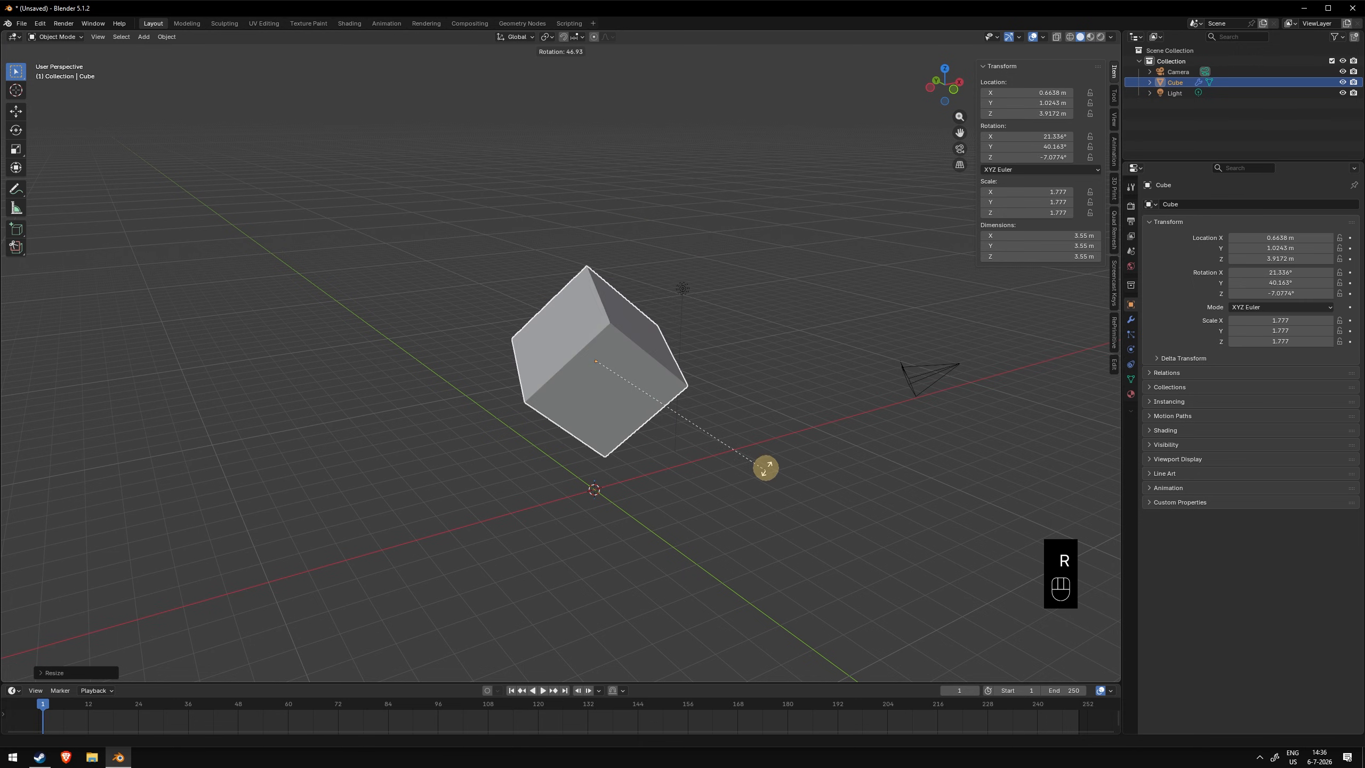
left_click(537, 218)
middle_click_drag(538, 217, 824, 308)
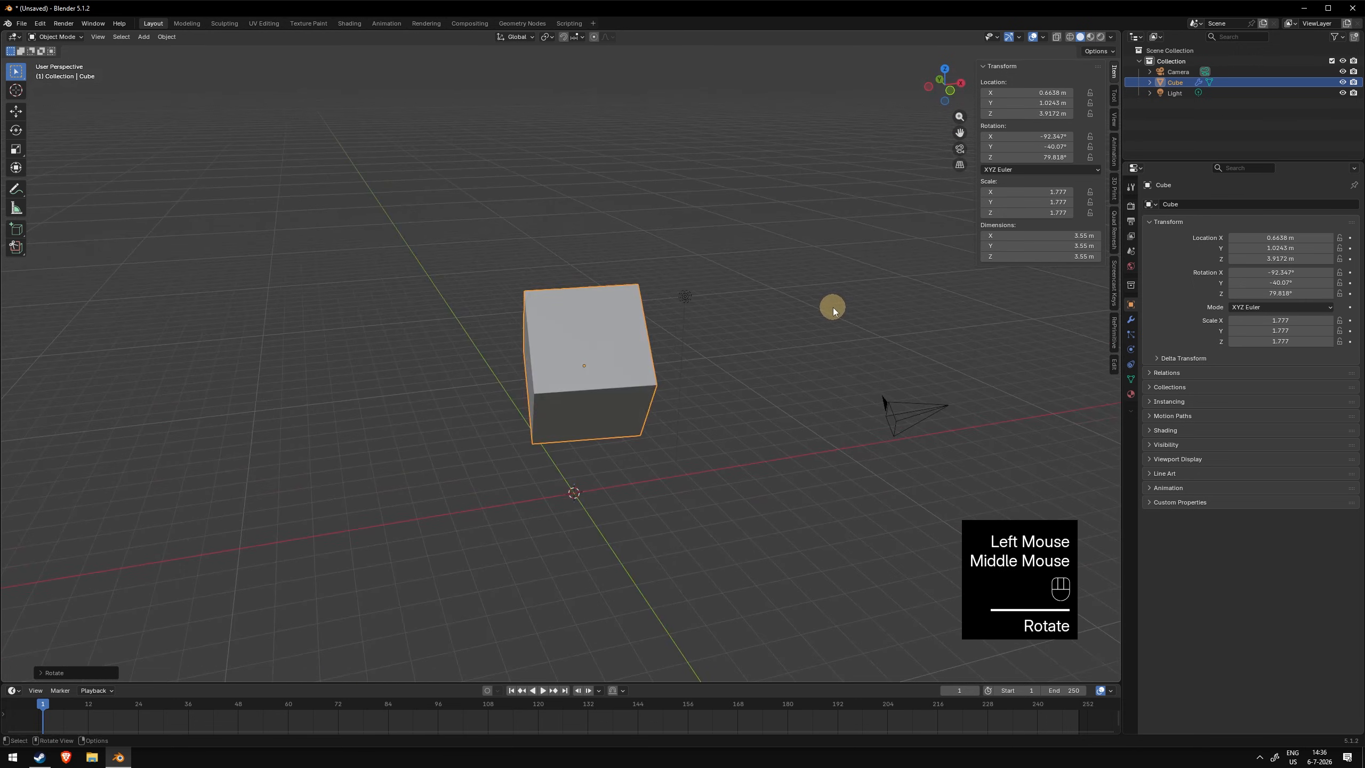
key("ctrl+z")
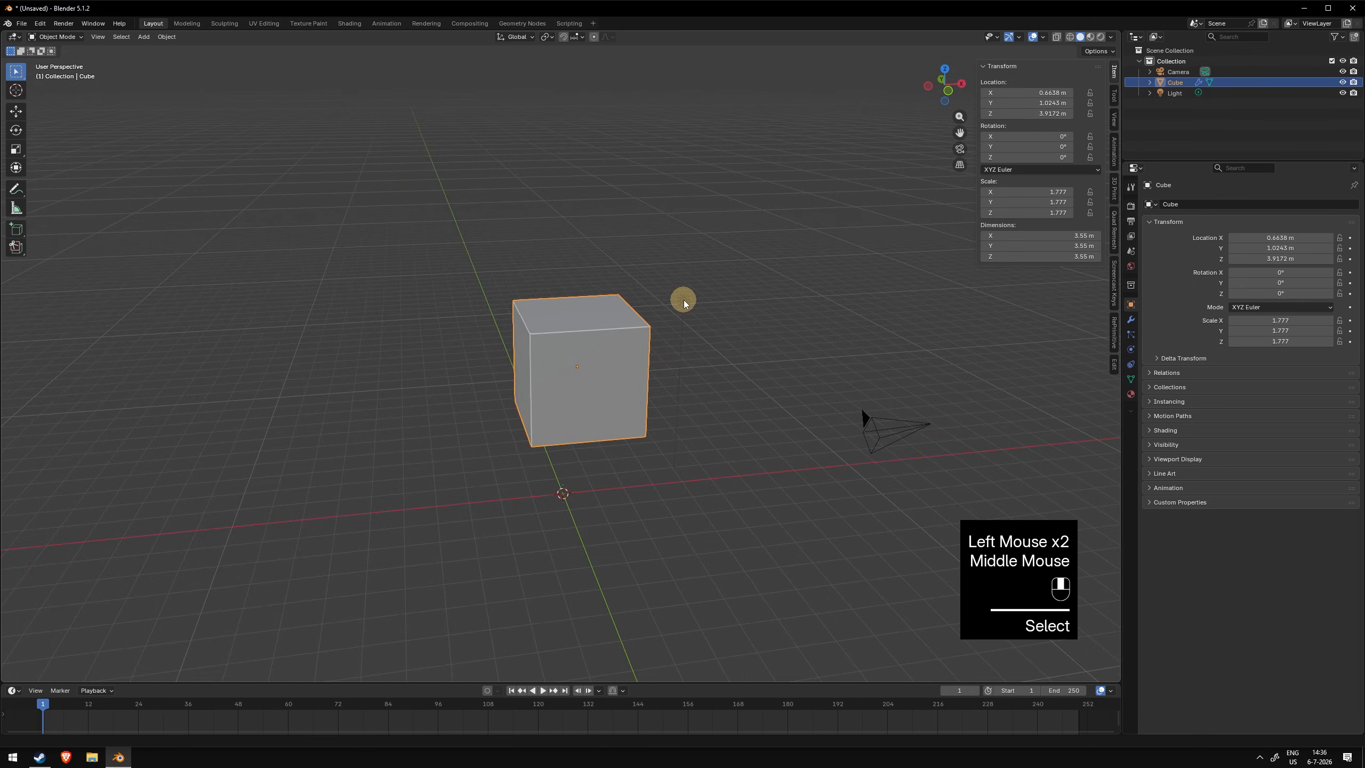
middle_click_drag(683, 300, 693, 300)
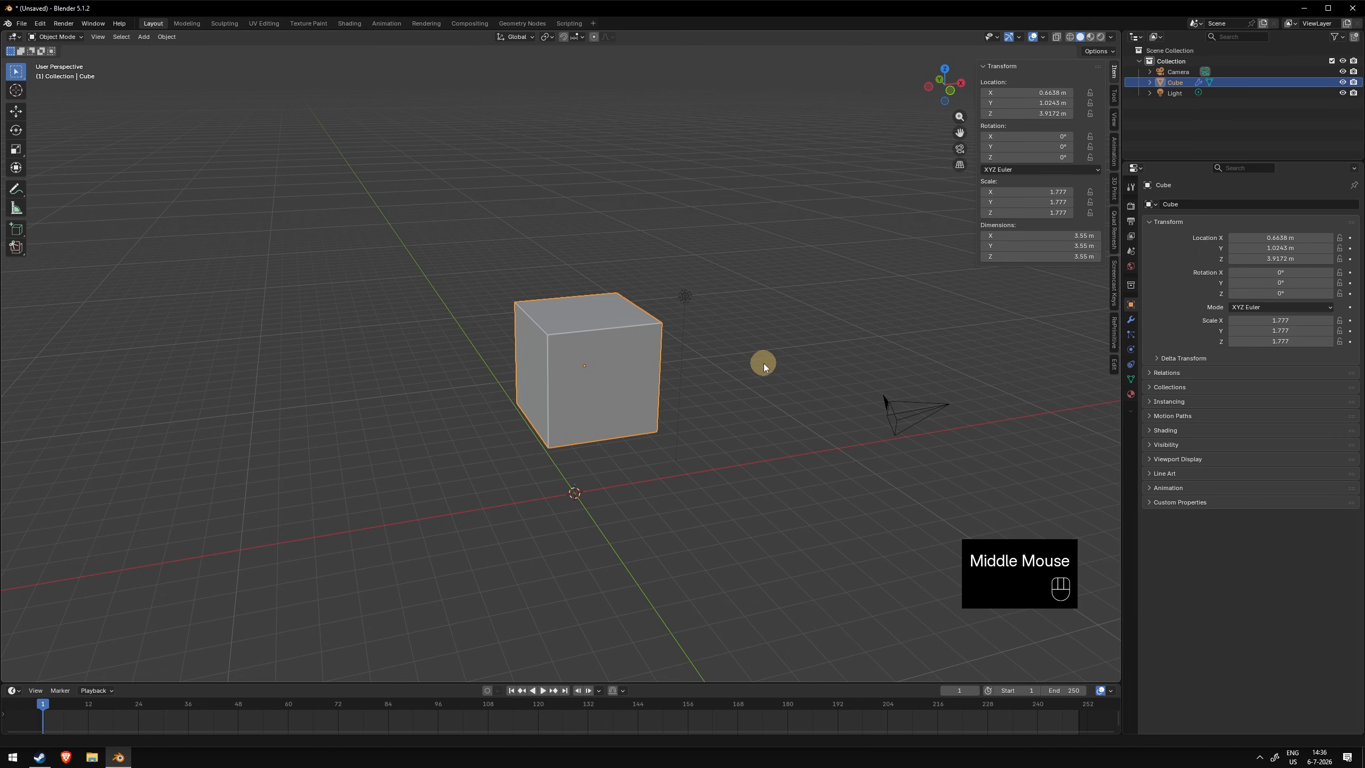
key("r")
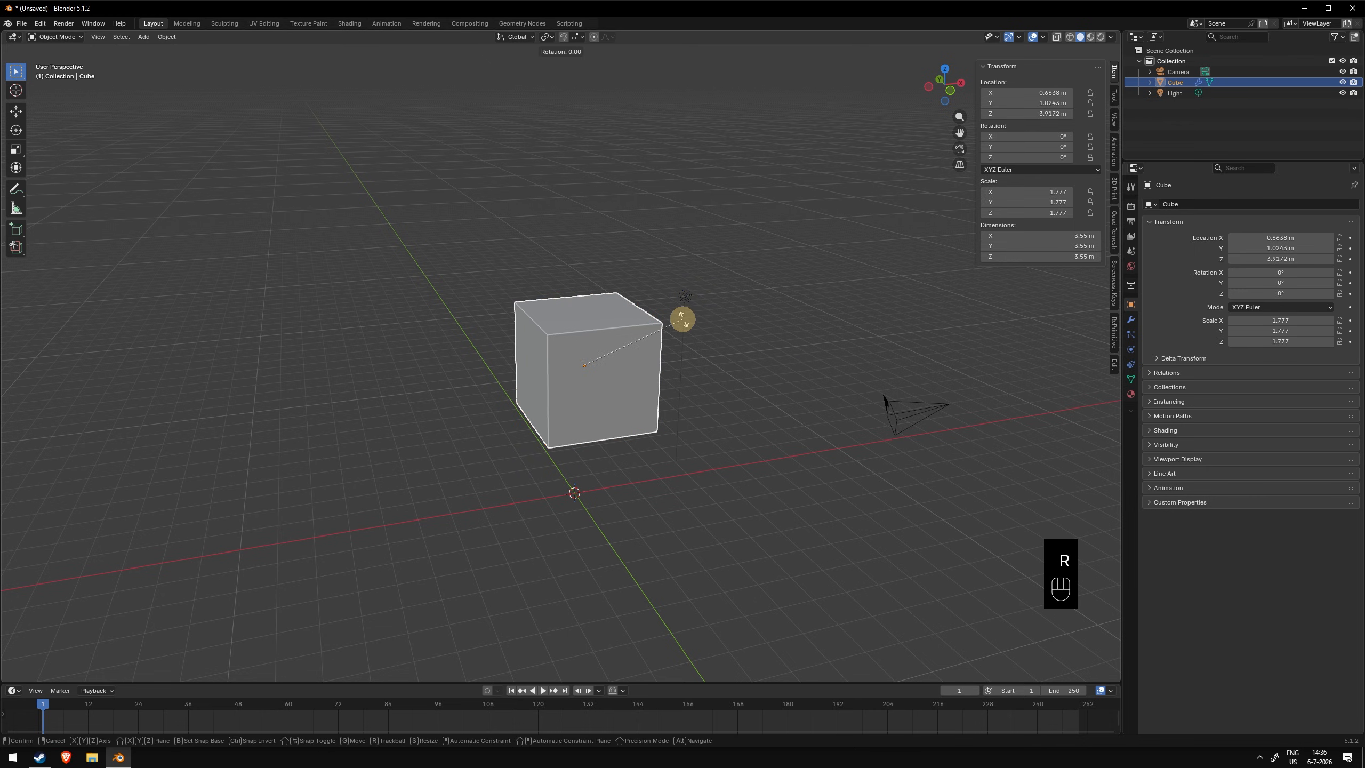
right_click(682, 320)
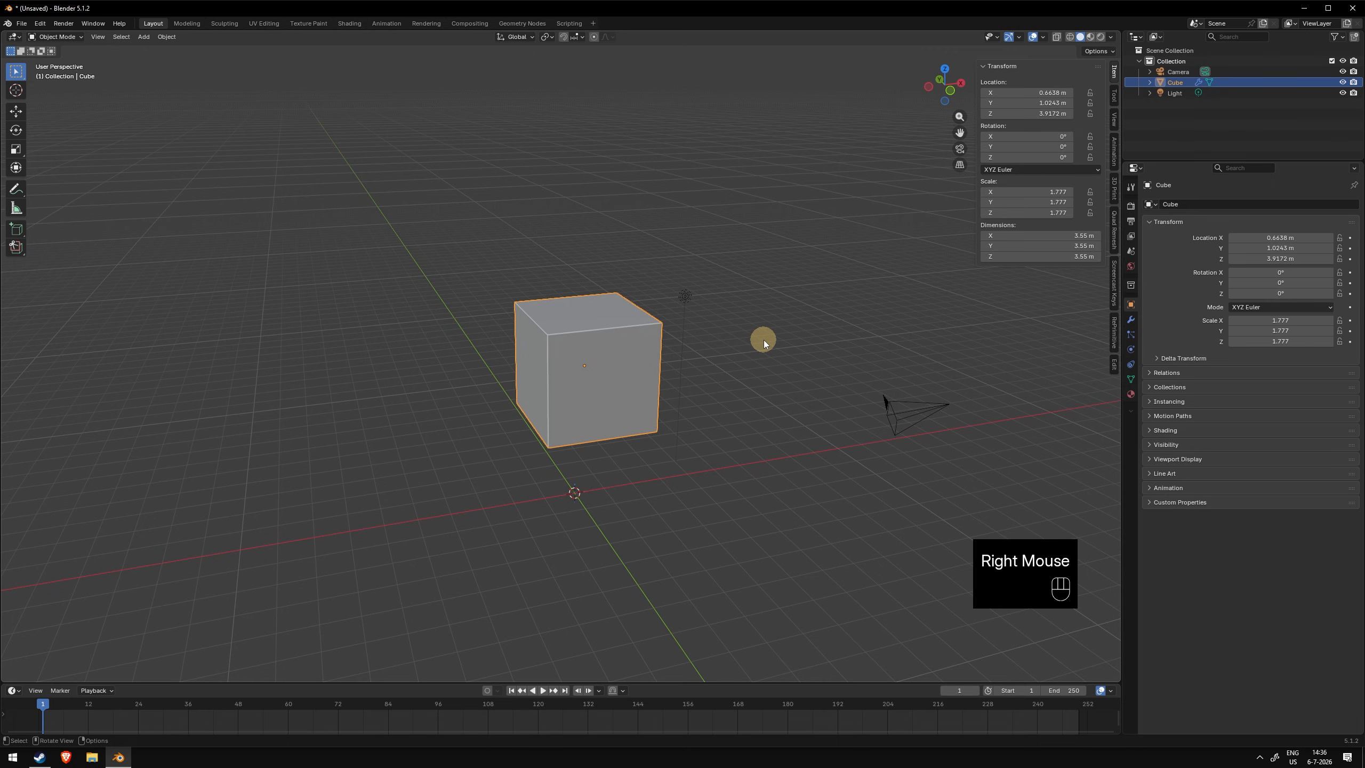
middle_click_drag(737, 328, 728, 325)
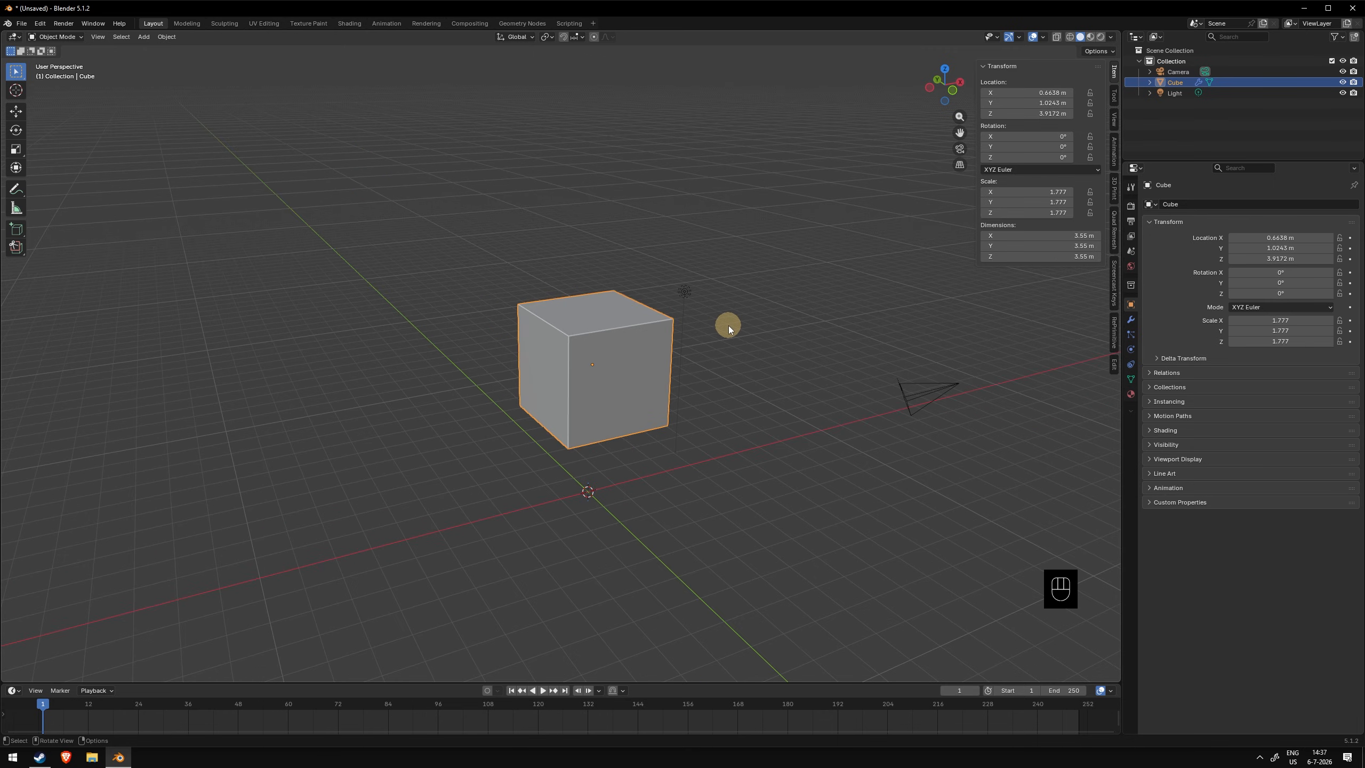
key("r")
key("x")
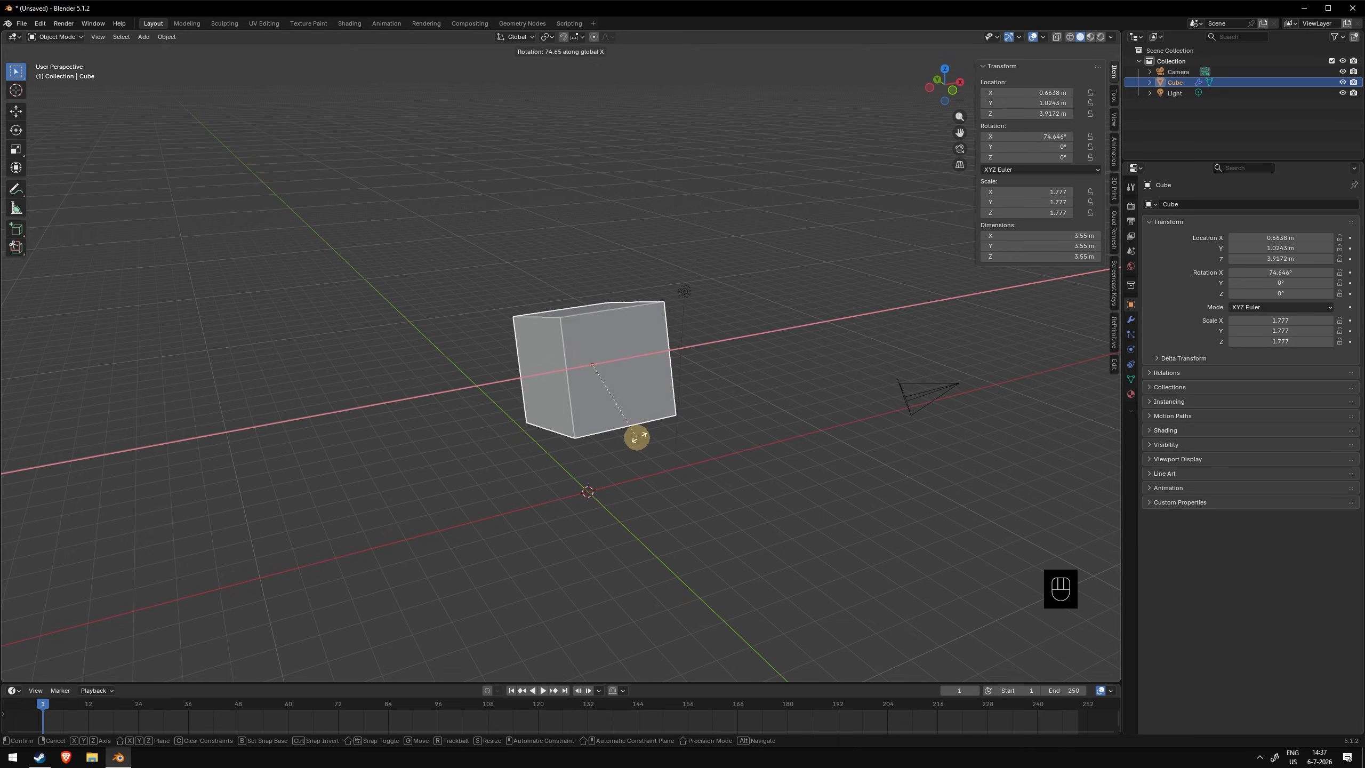
right_click(645, 264)
middle_click_drag(697, 369, 713, 369)
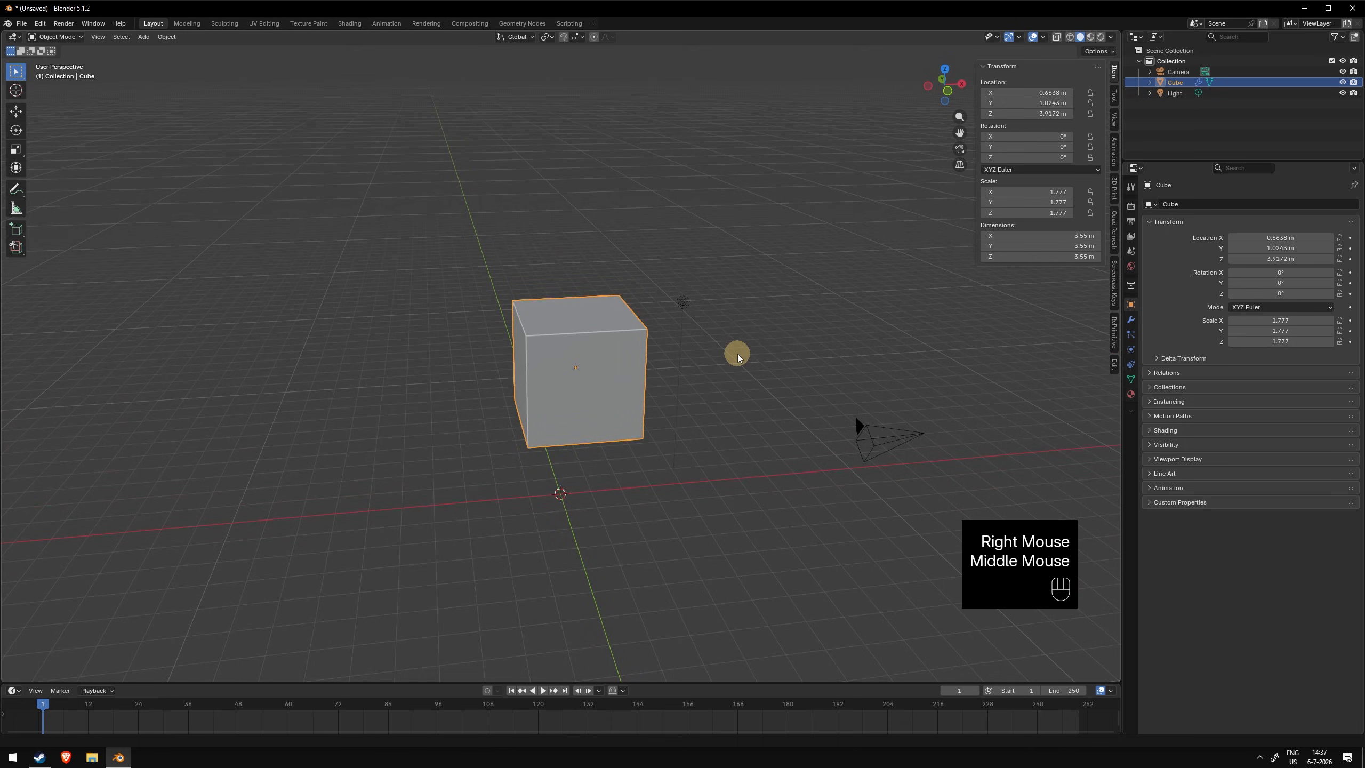
key("g")
key("z")
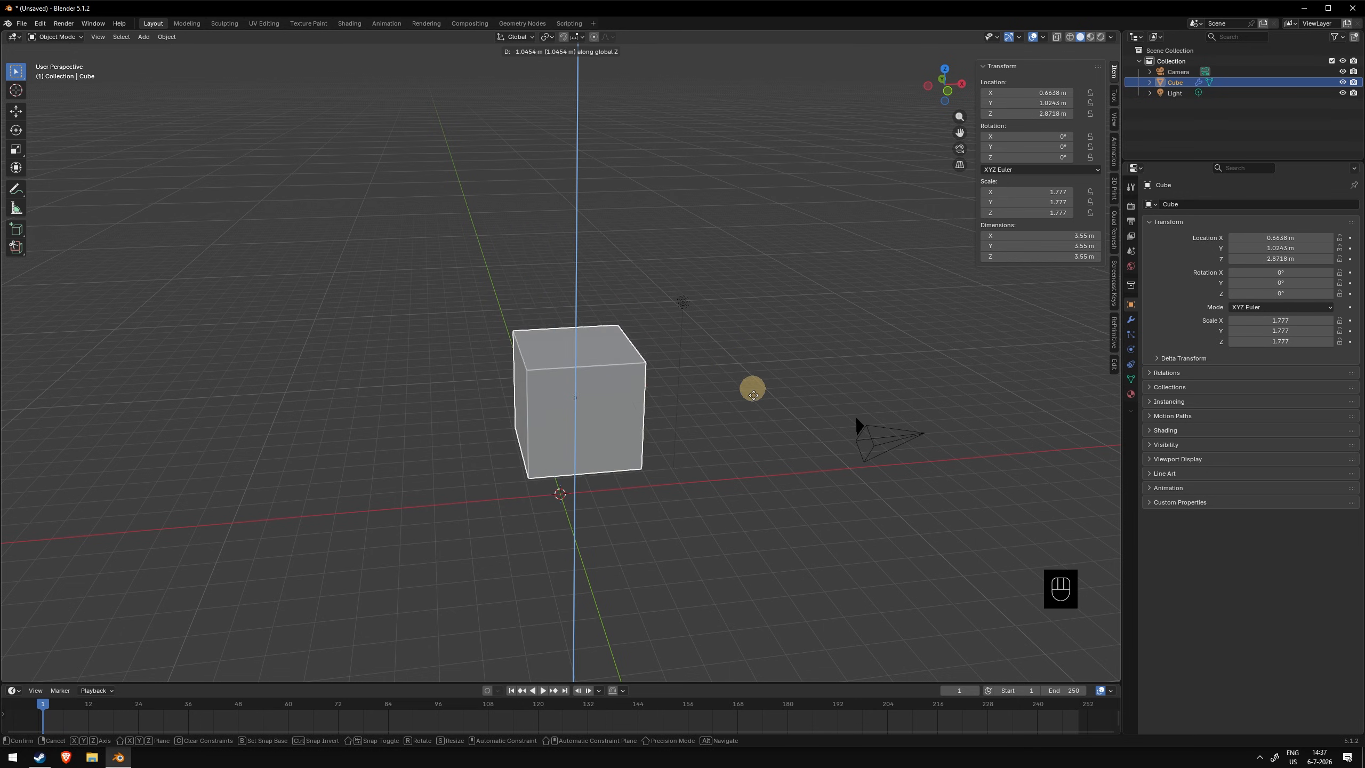
right_click(759, 297)
middle_click_drag(686, 387, 676, 397)
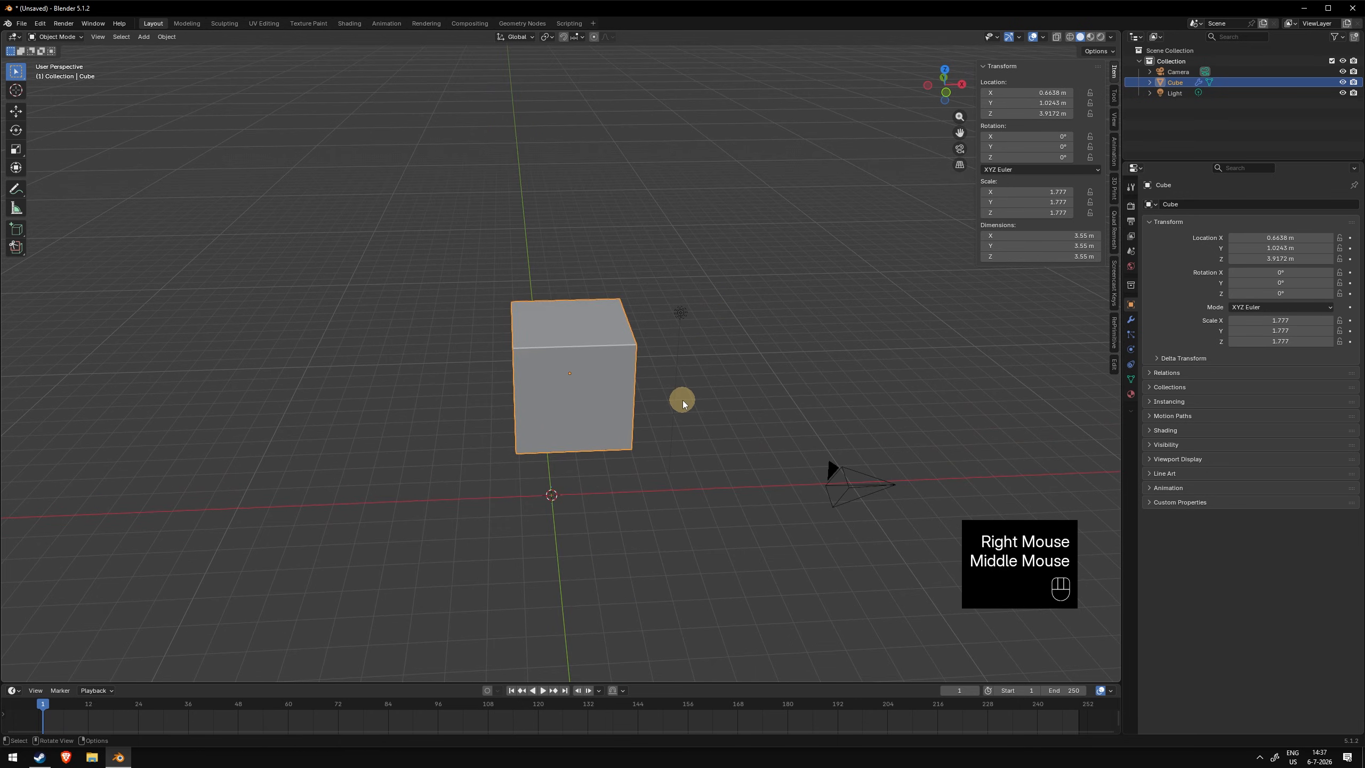
key("s")
key("x")
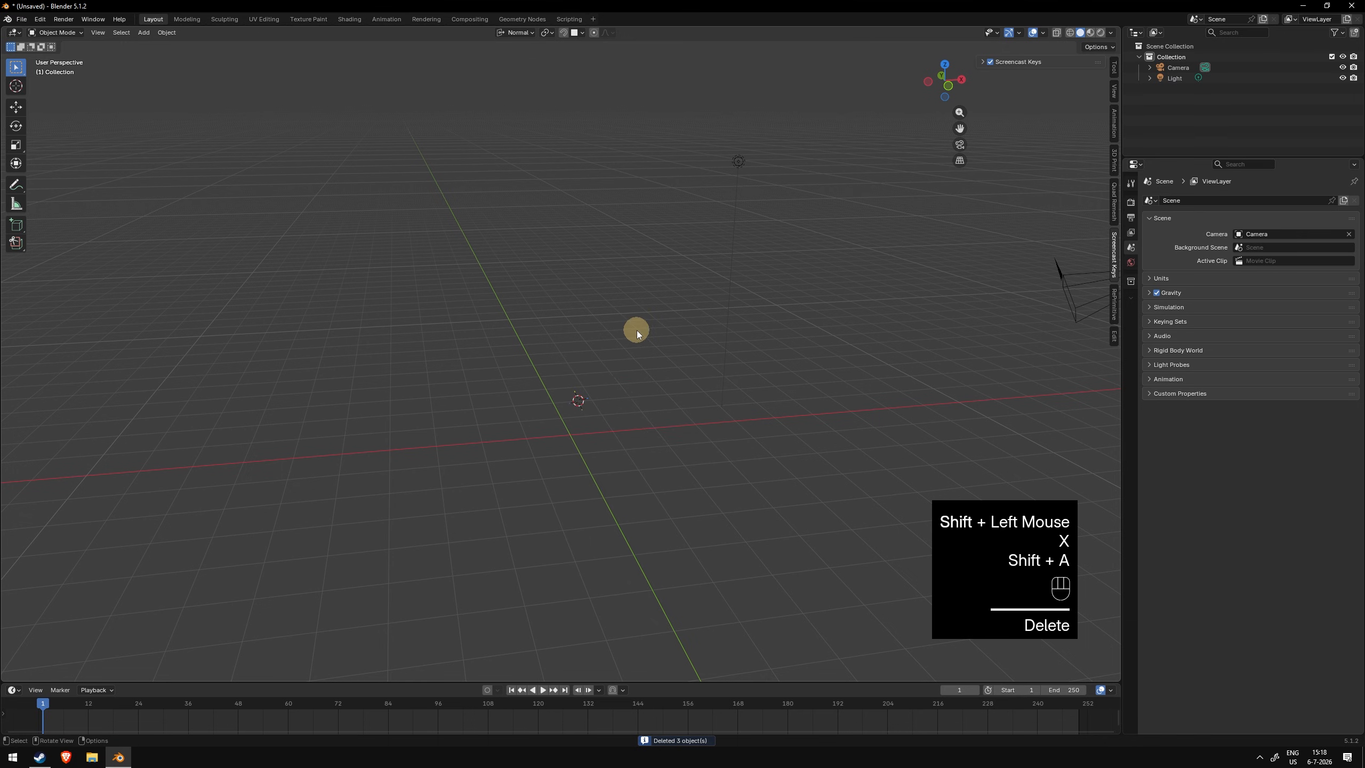
- Snap the 3D cursor to the world origin and add a new cube there
key("shift+s")
left_click(581, 361)
key("shift+a")
left_click(646, 364)
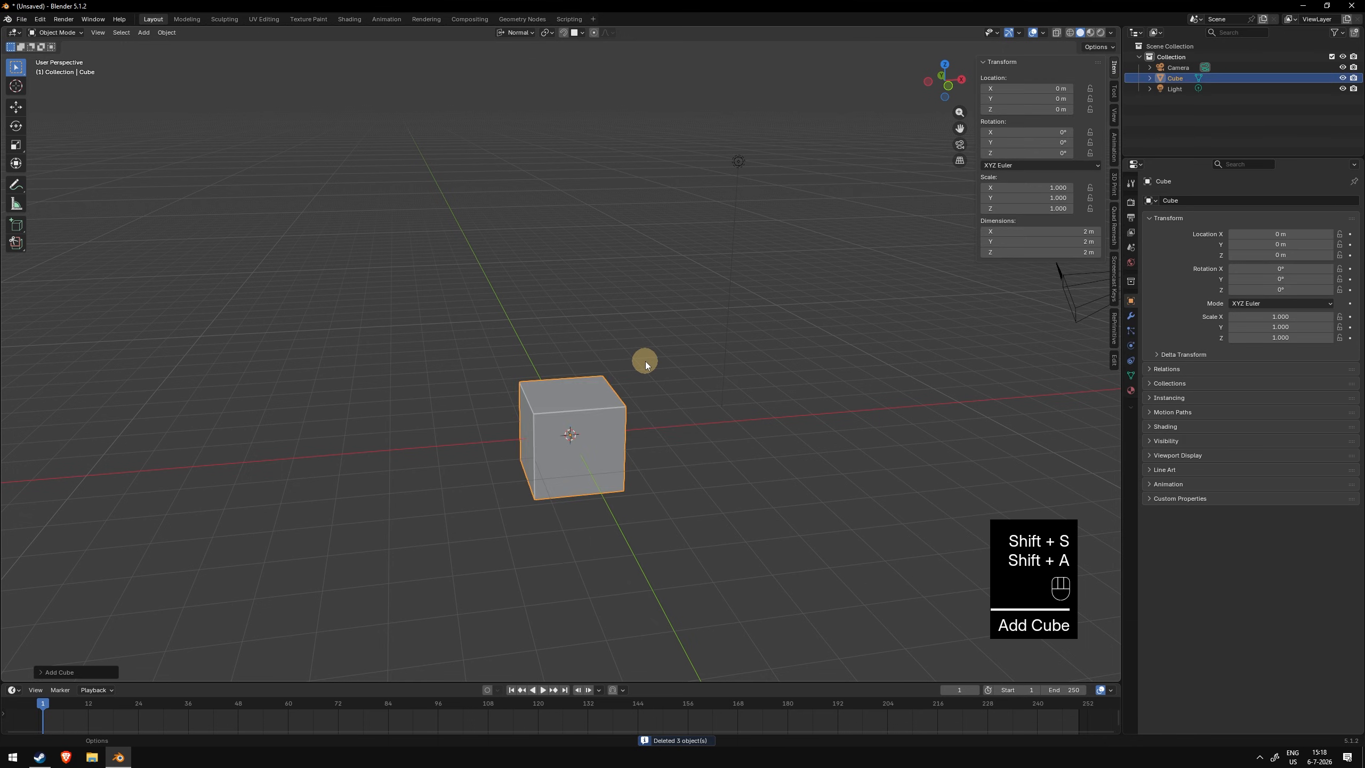
left_click(646, 365)
middle_click_drag(646, 364, 623, 339, "shift")
left_click(618, 366)
key("g")
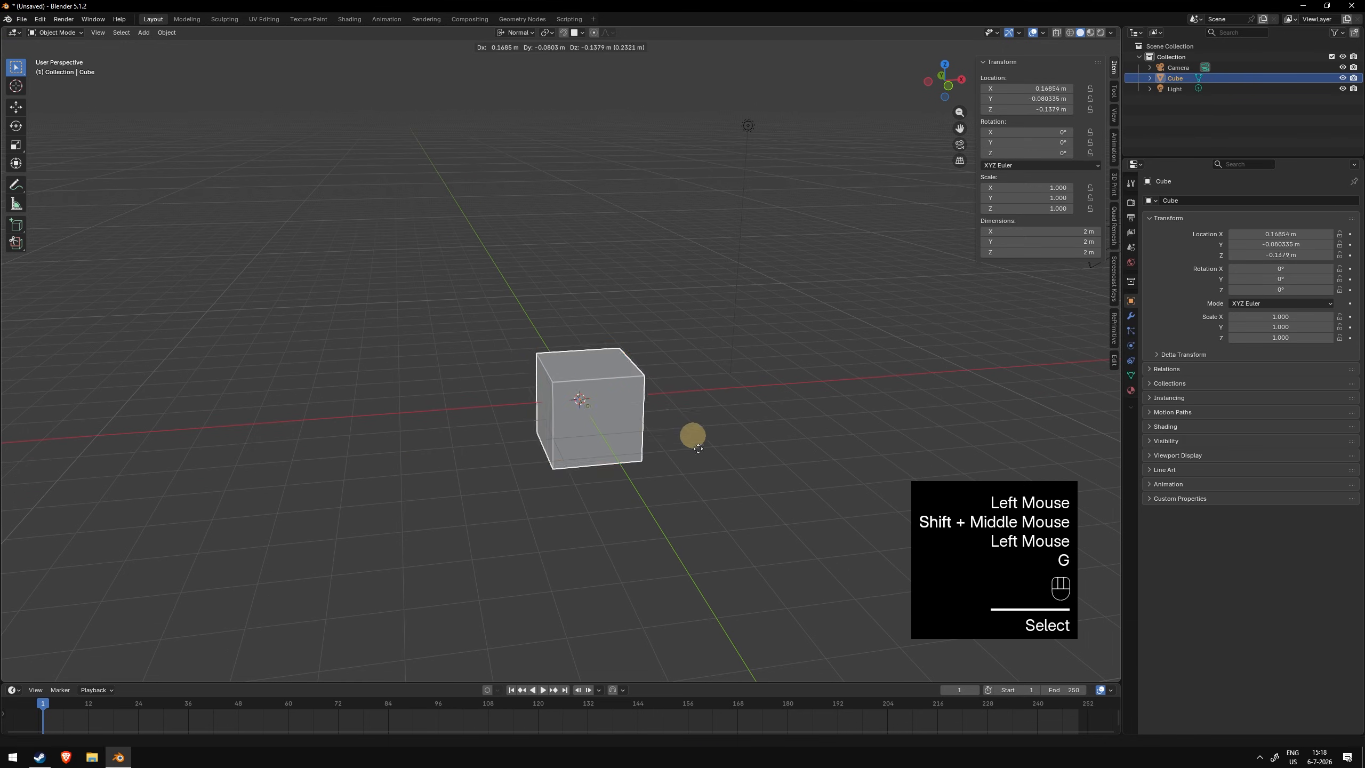
right_click(613, 317)
key("r")
key("r")
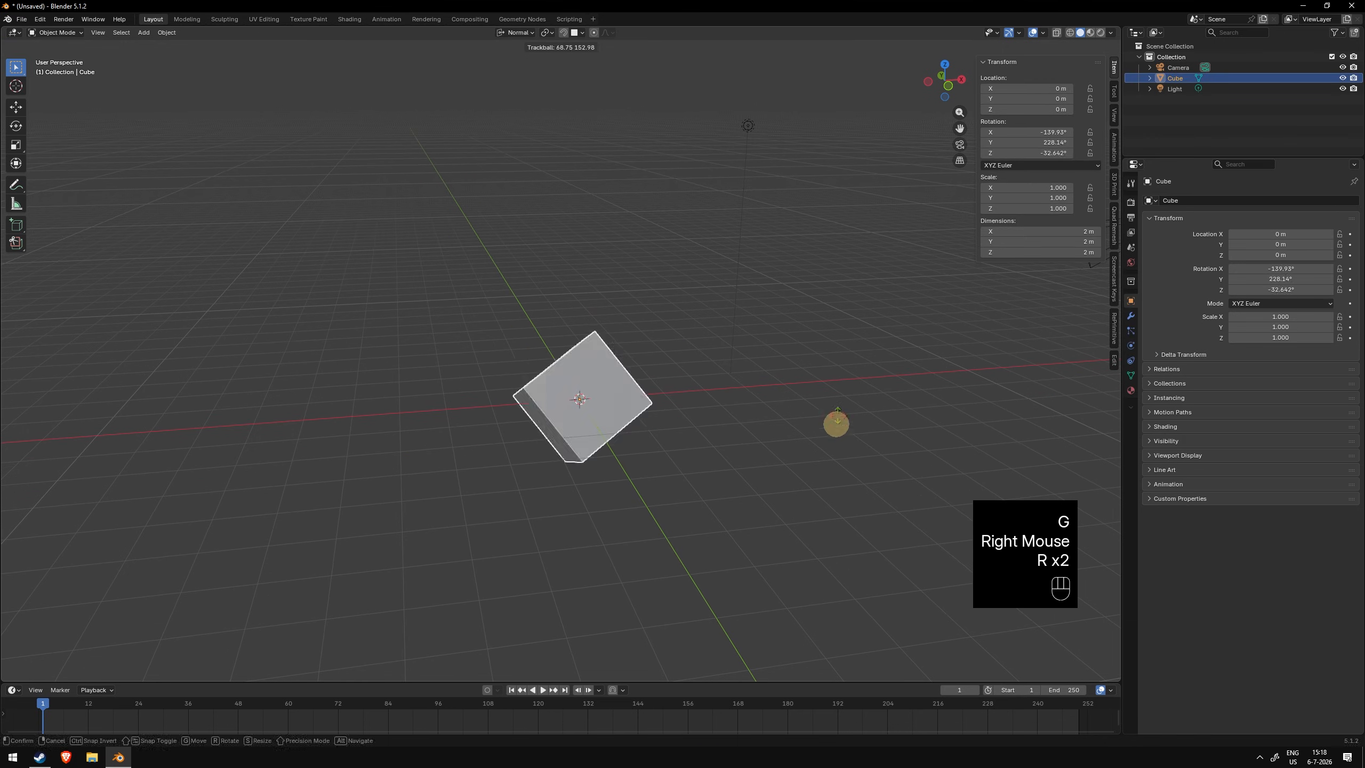
right_click(813, 403)
key("s")
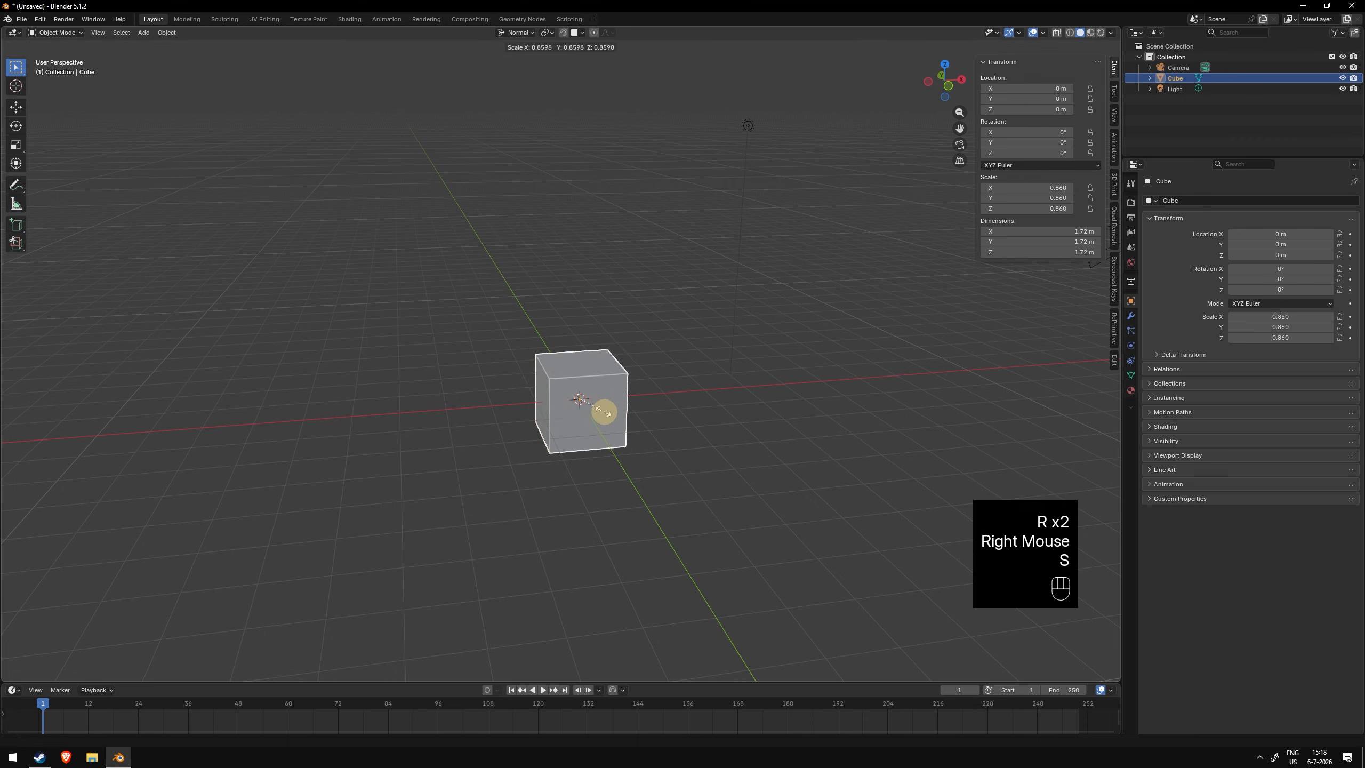
right_click(671, 399)
middle_click_drag(671, 399, 563, 464)
key("r")
key("x")
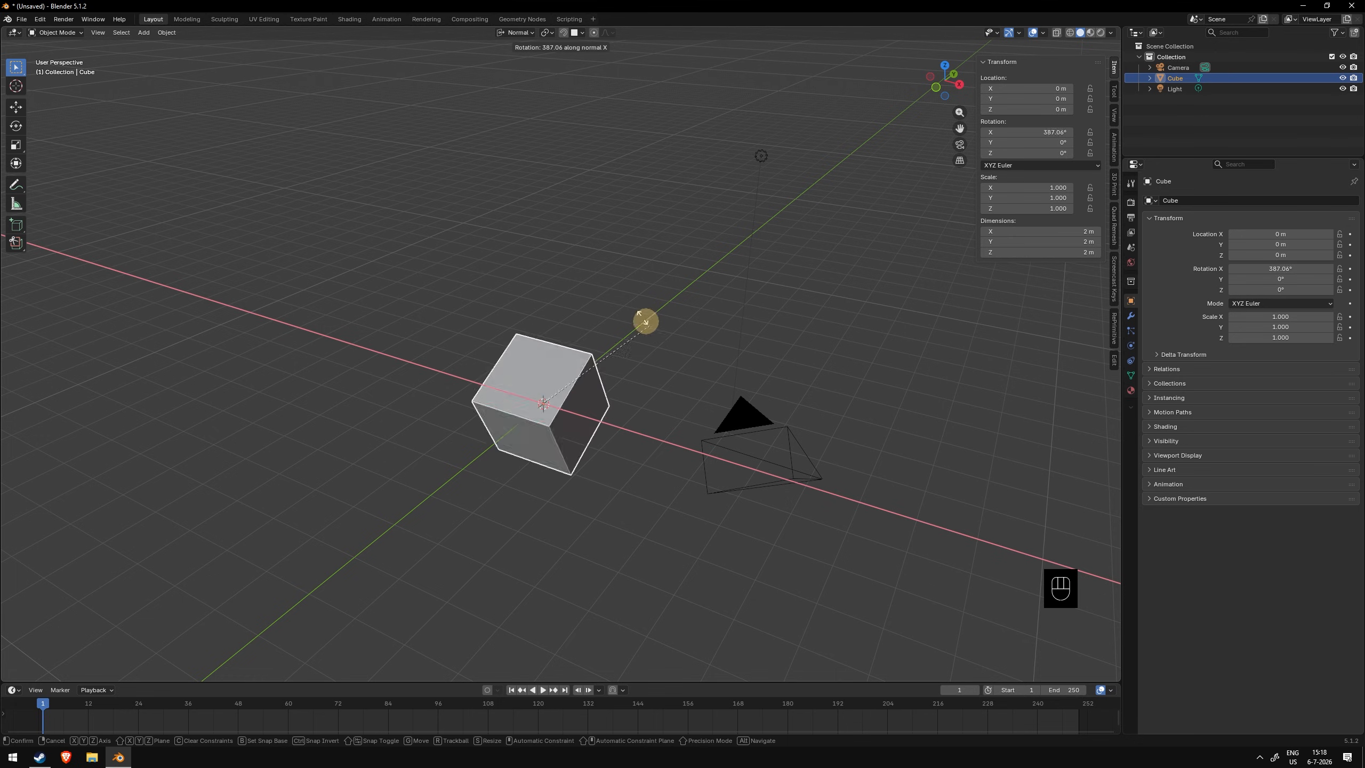
right_click(657, 344)
key("g")
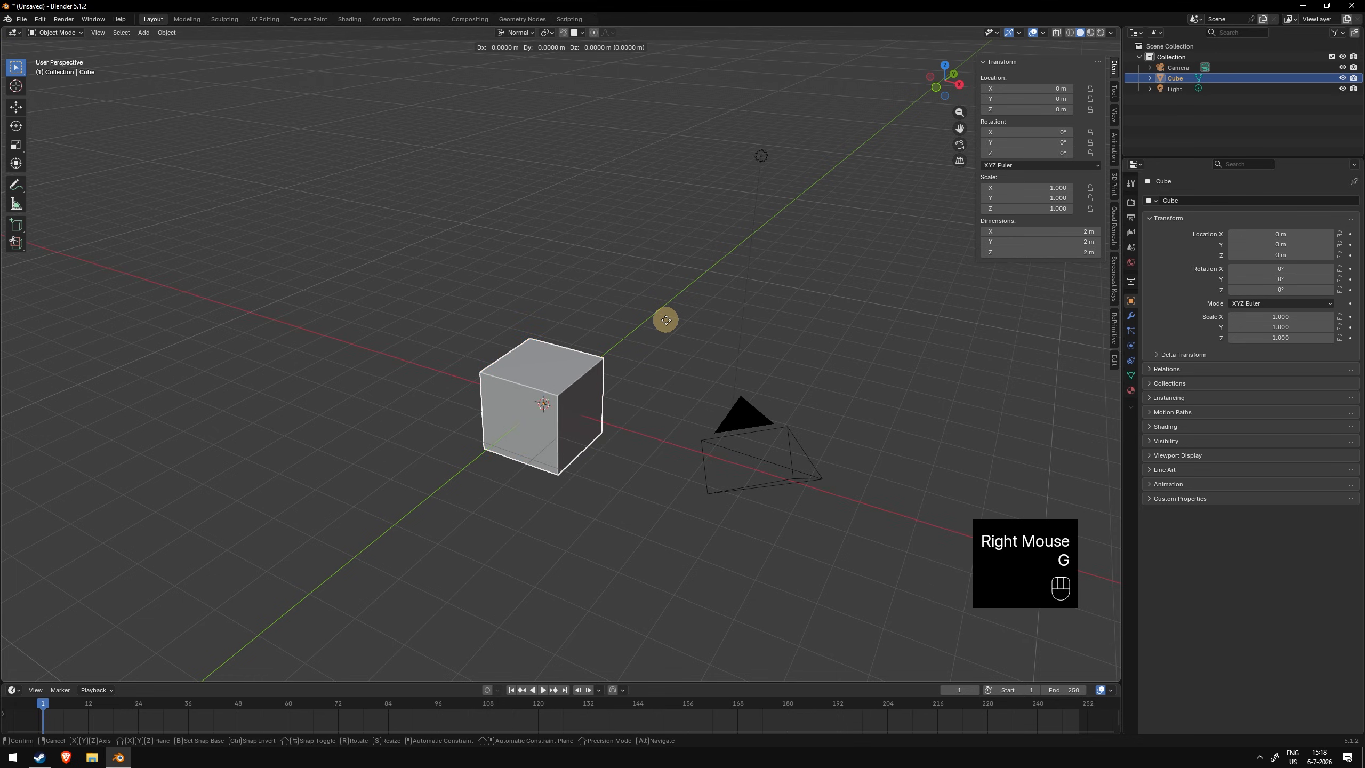
key("z")
right_click(630, 285)
key("r")
key("x")
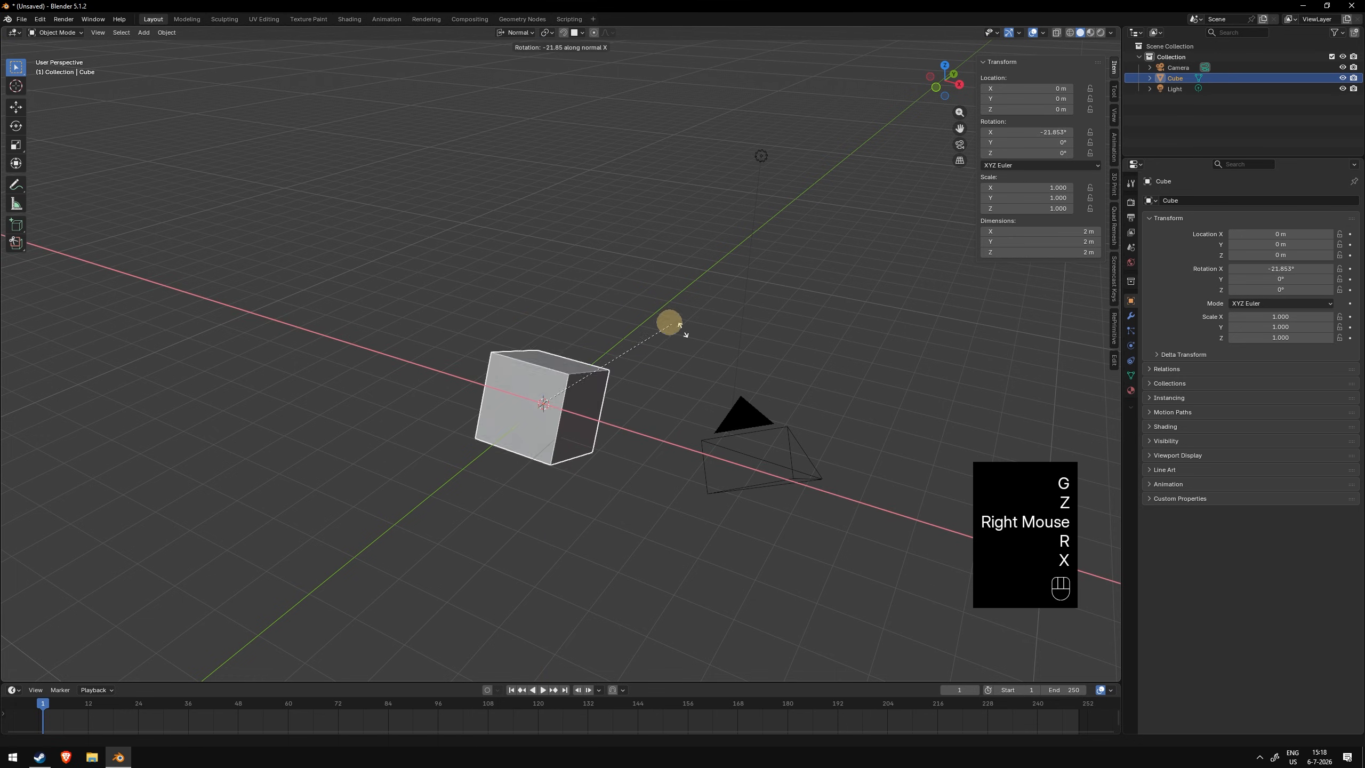
right_click(655, 336)
key("s")
key("y")
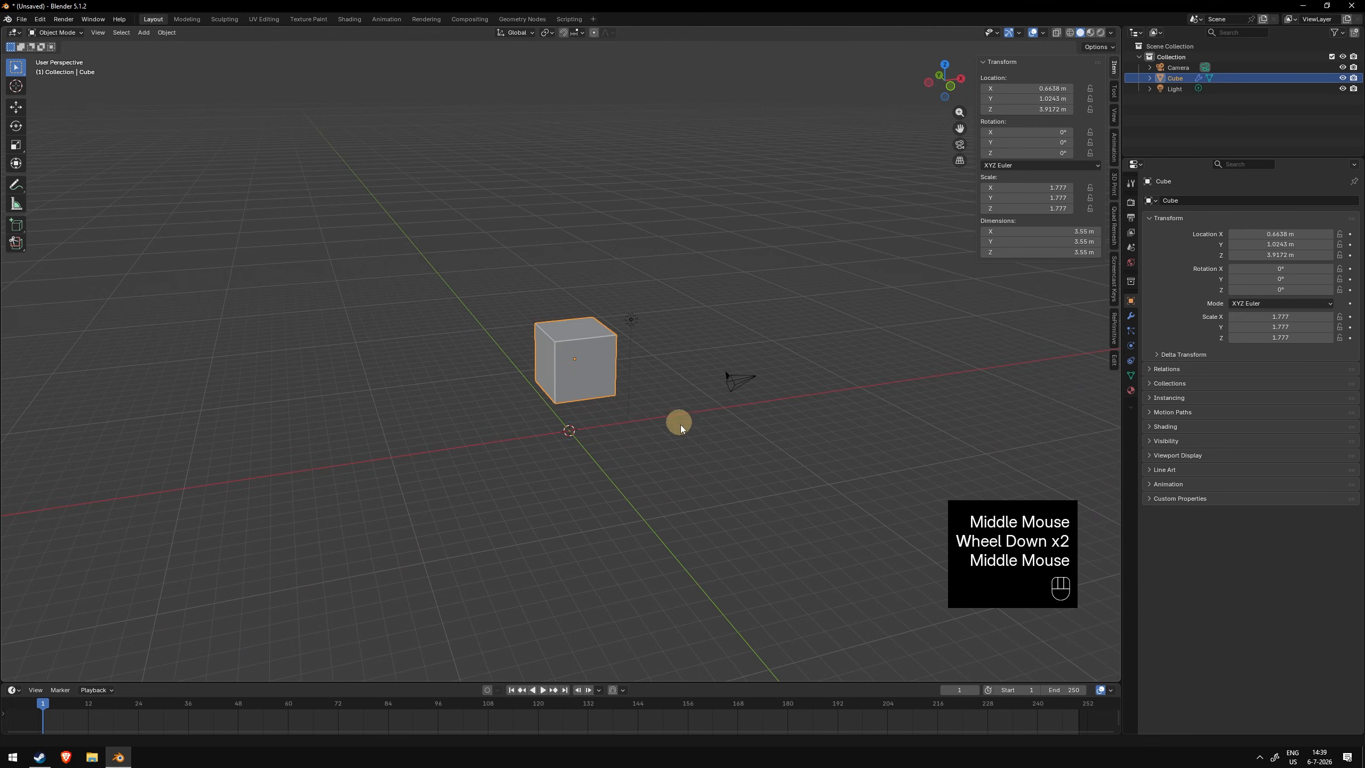
scroll(688, 434, "up", 2)
mouse_move(689, 435)
middle_mouse_down()
mouse_move(585, 433)
mouse_move(676, 433)
middle_mouse_up()
- Delete the selected cube and undo the deletion
key("x")
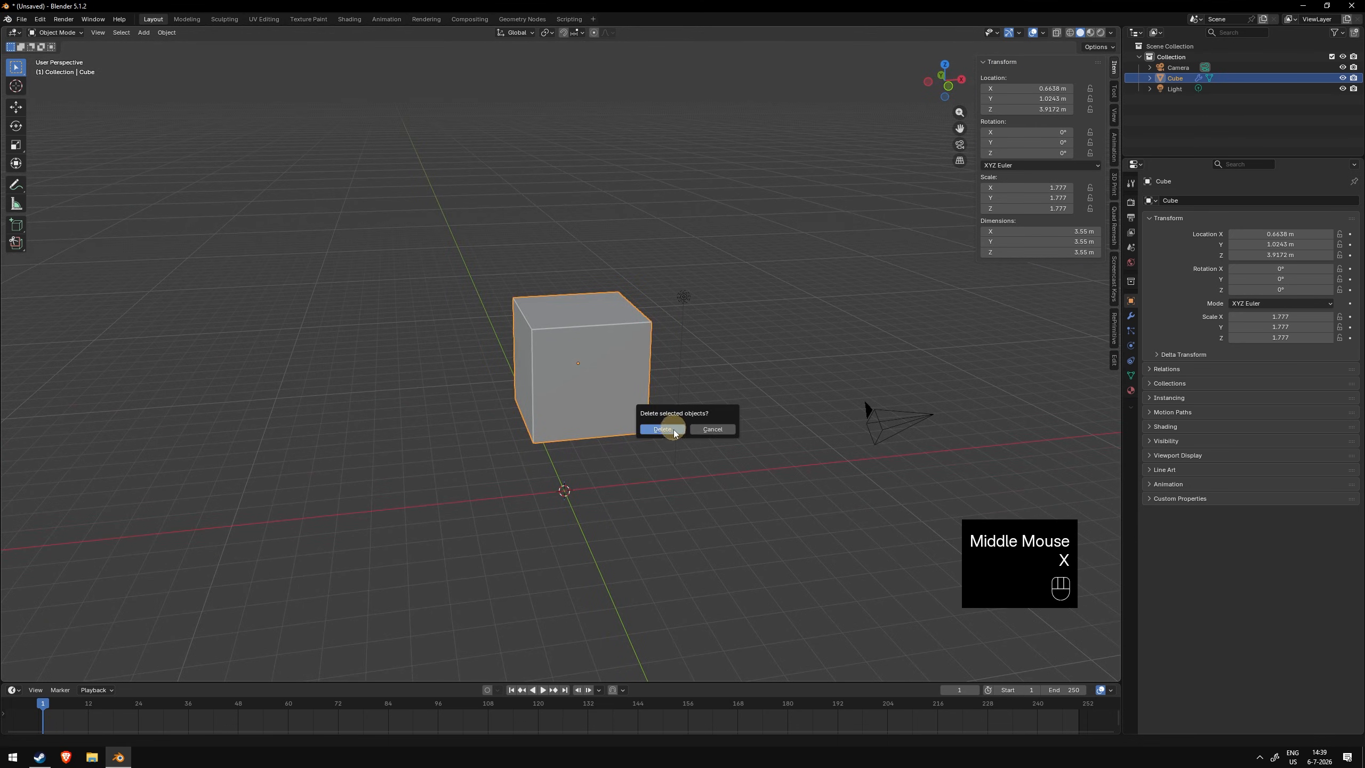
left_click(674, 430)
key("ctrl+z")
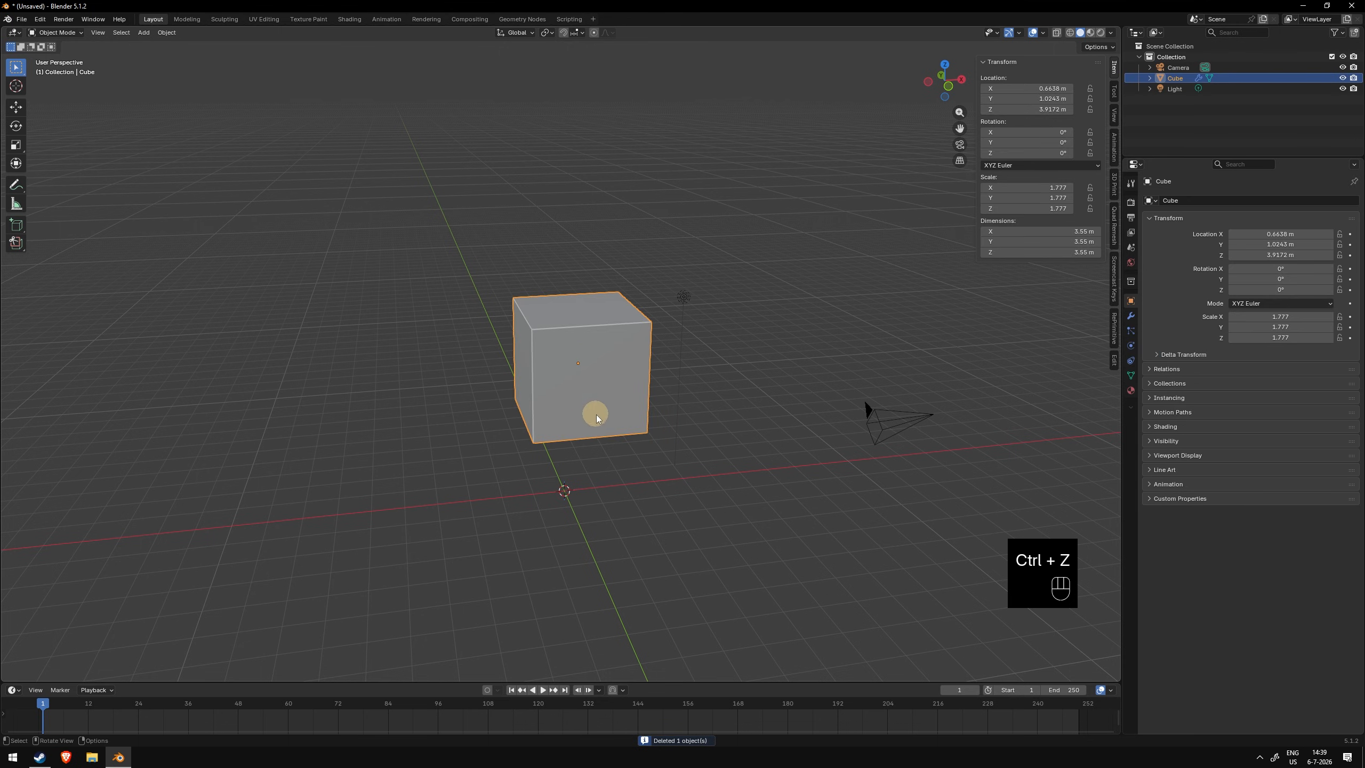
mouse_move(596, 414)
middle_mouse_down("shift")
mouse_move(669, 394)
mouse_move(622, 408)
middle_mouse_up("shift")
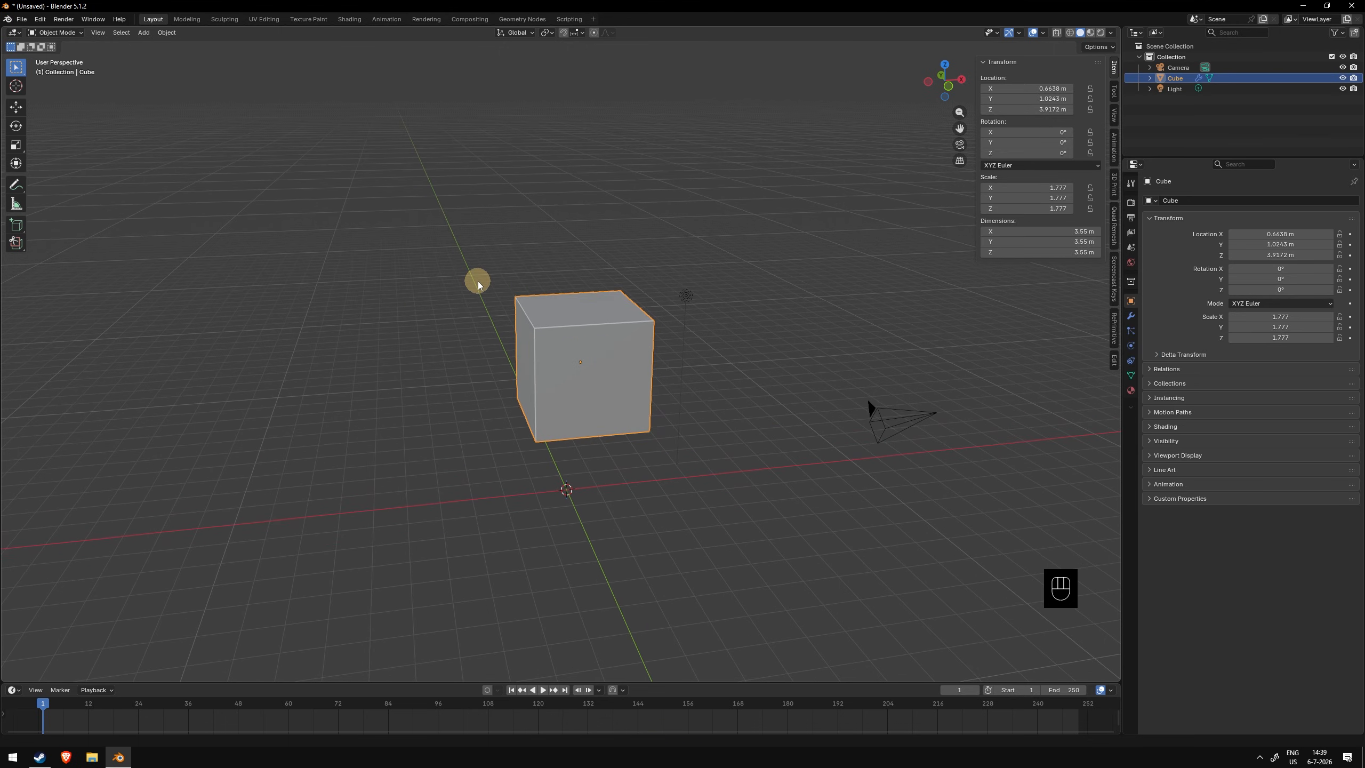
- In Preferences, set the System Undo Steps to 100 and close the window
left_click(39, 19)
left_click(78, 156)
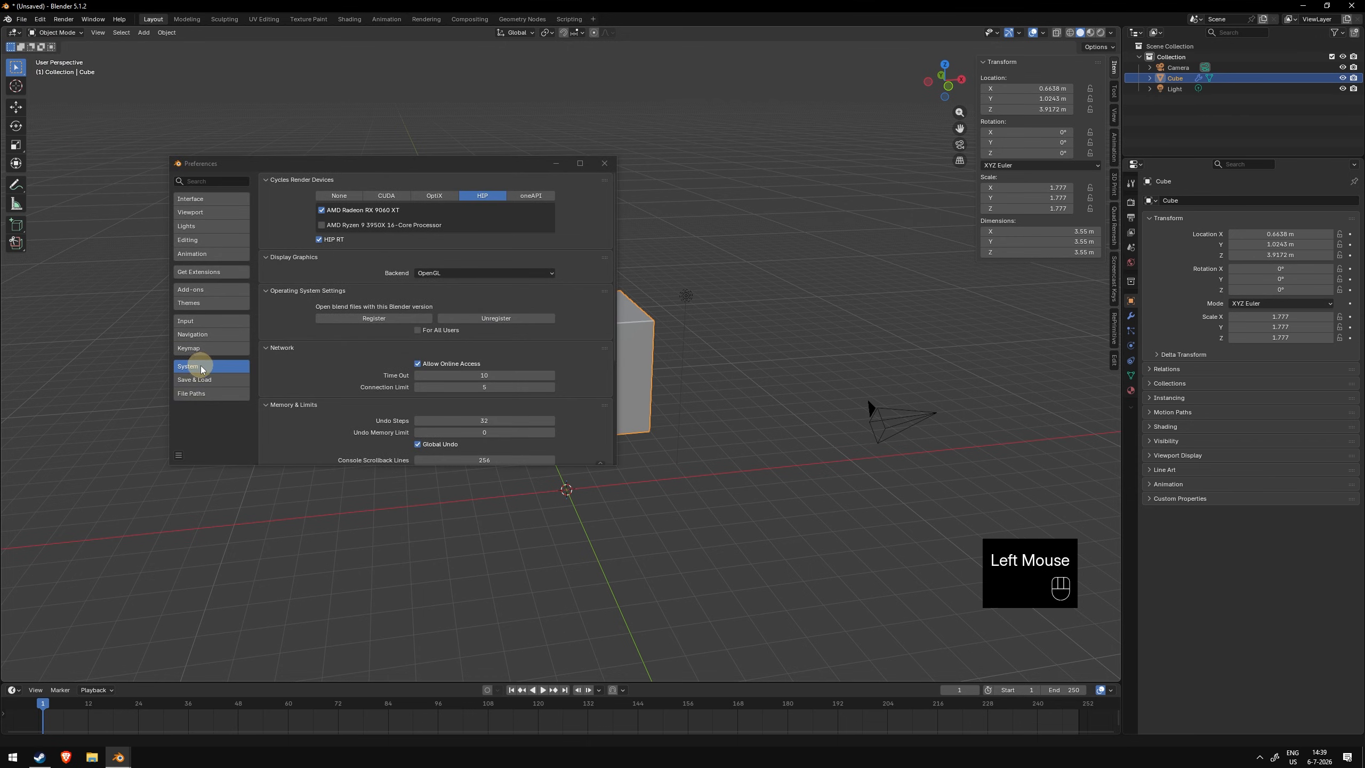
scroll(337, 366, "down", 5)
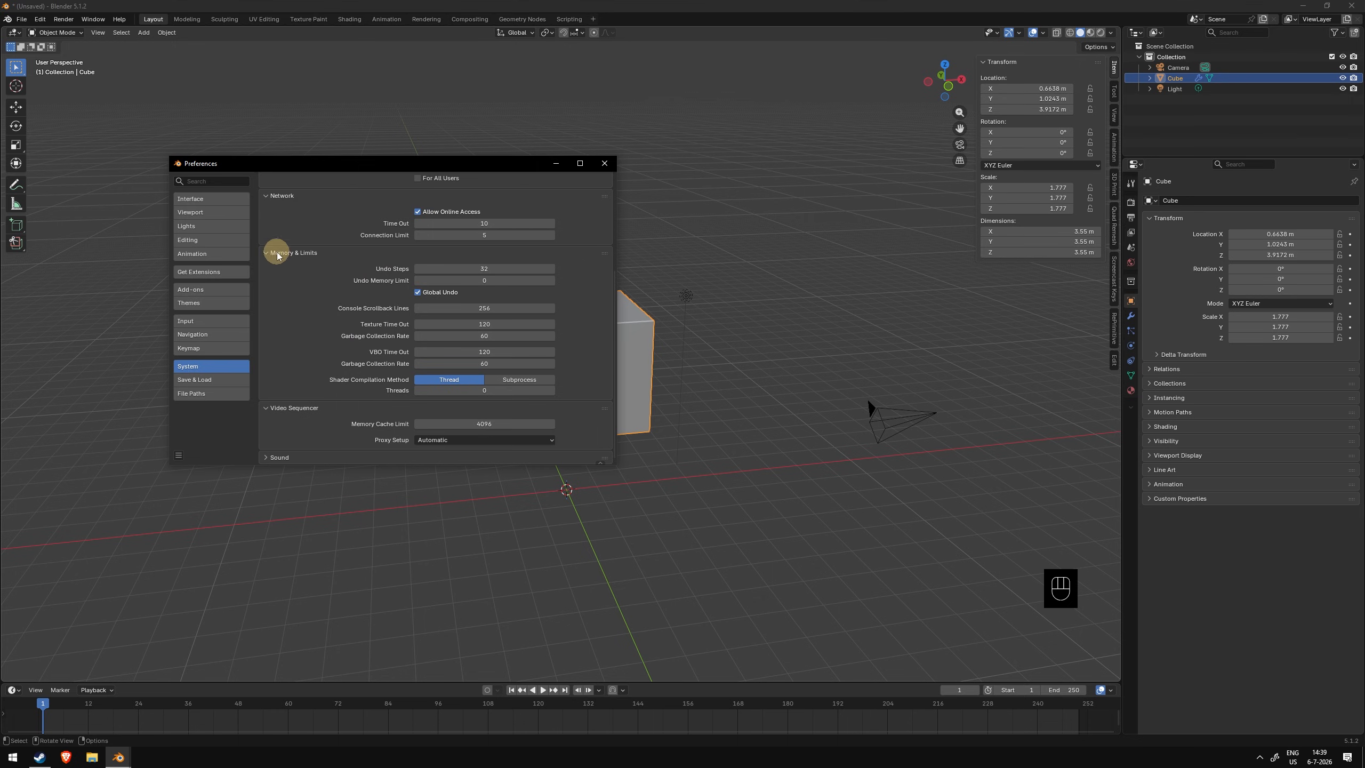
left_click(496, 268)
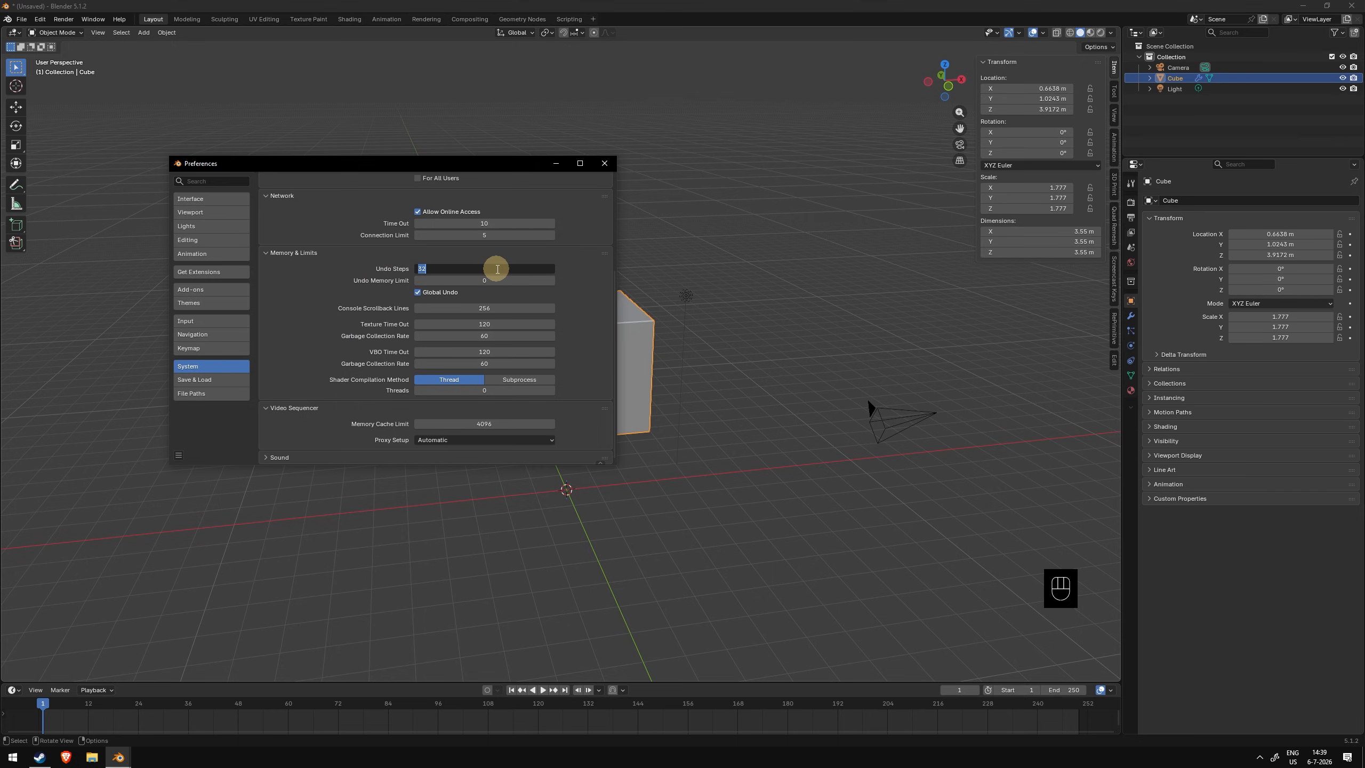
type("100")
key("Return")
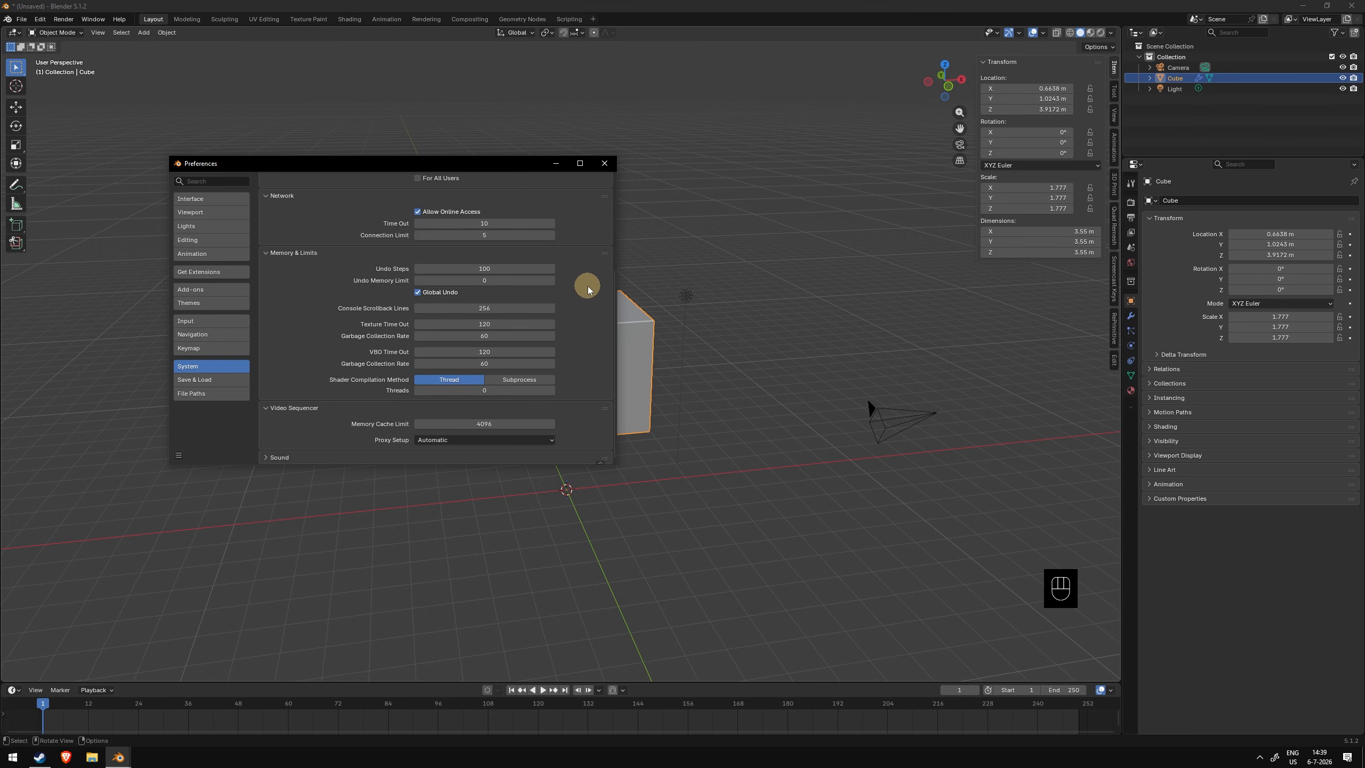
left_click(604, 163)
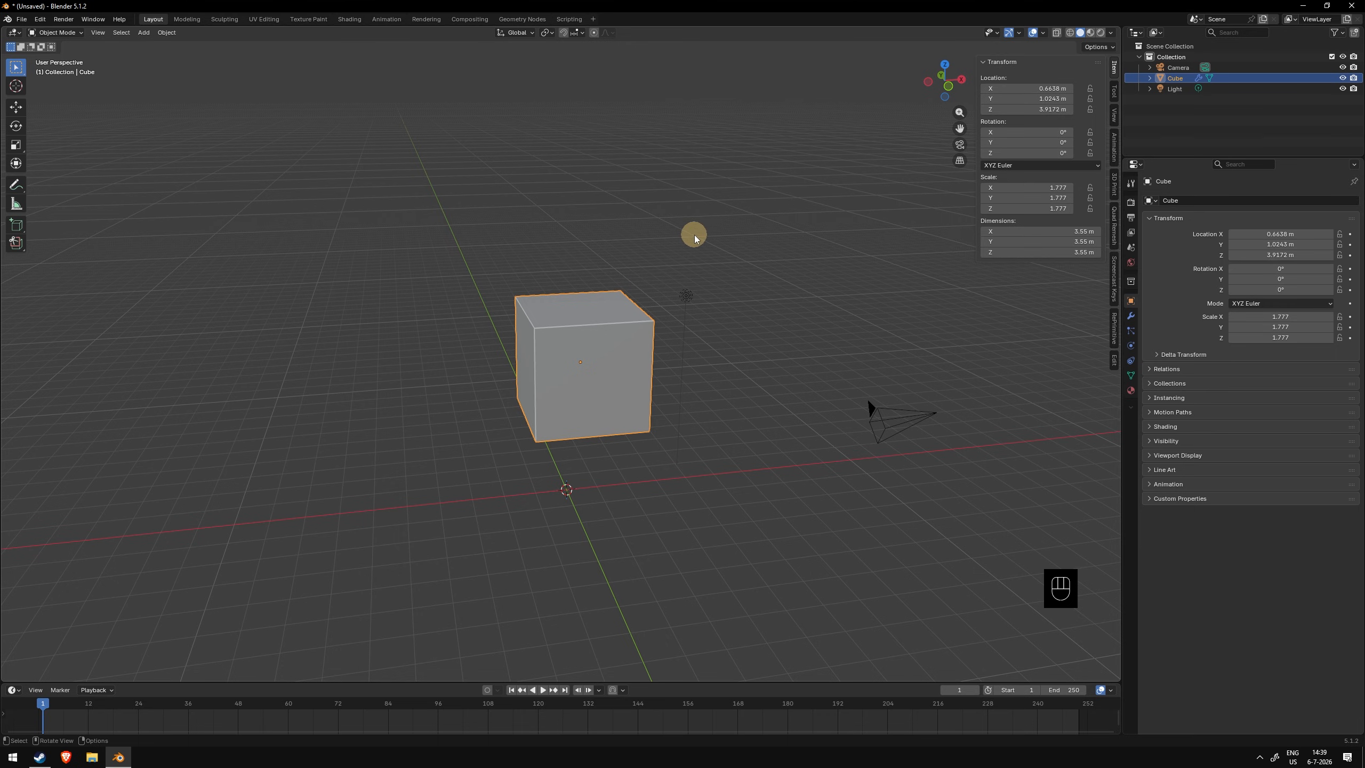
right_click(433, 299, "shift")
middle_click_drag(482, 289, 564, 300)
scroll(563, 299, "up", 3)
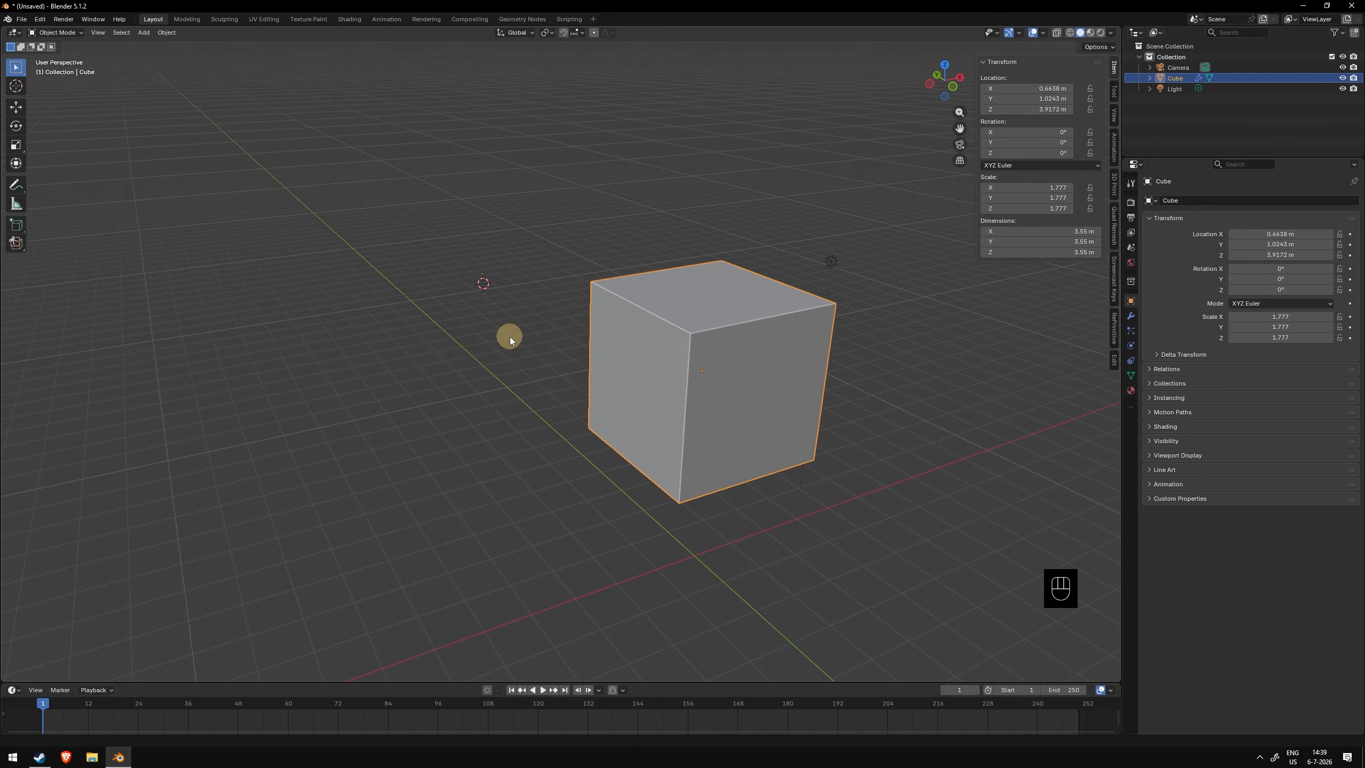
- Place the 3D cursor above the large cube and add a new cube at it
middle_click_drag(508, 264, 663, 198)
right_click(663, 198, "shift")
right_click(464, 251, "shift")
middle_click_drag(461, 254, 399, 300)
right_click(355, 335, "shift")
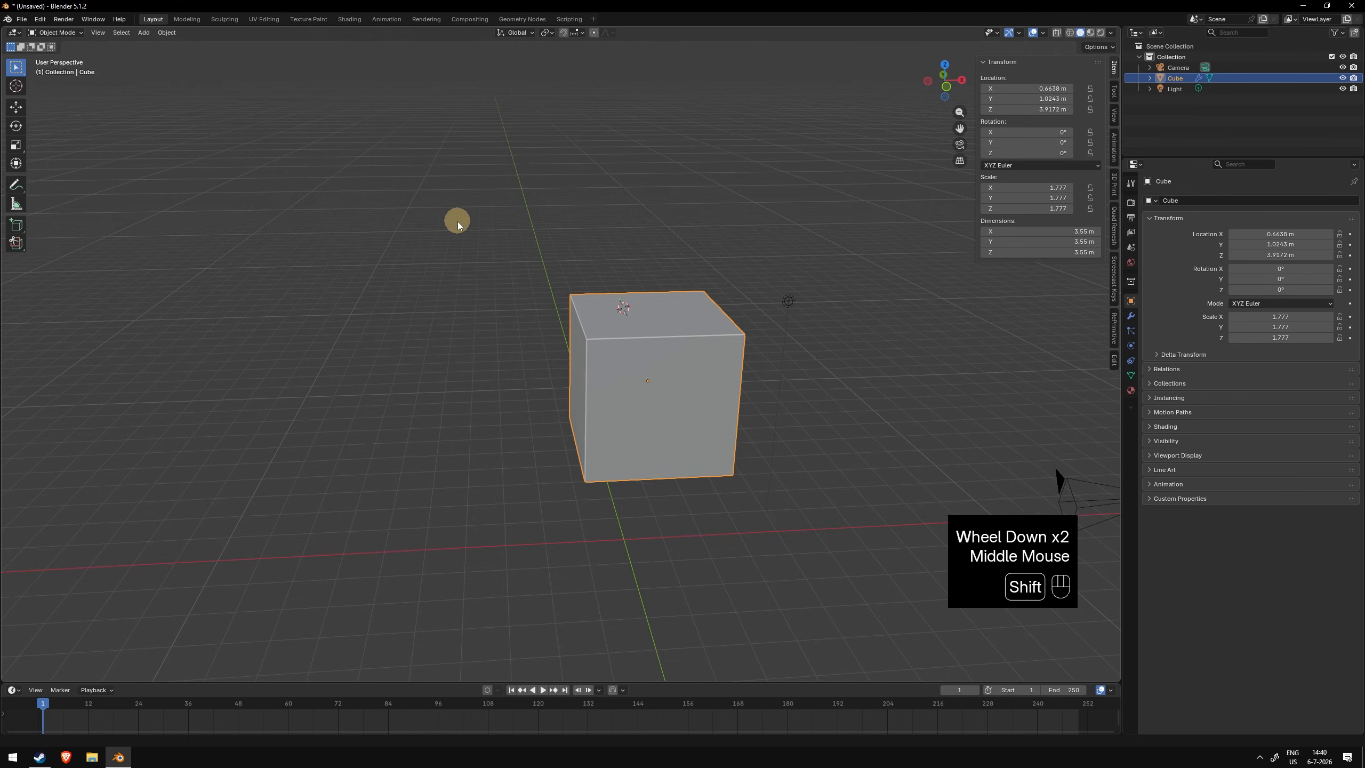
right_click(519, 204, "shift")
middle_click_drag(518, 204, 529, 226, "shift")
middle_click_drag(530, 226, 512, 250)
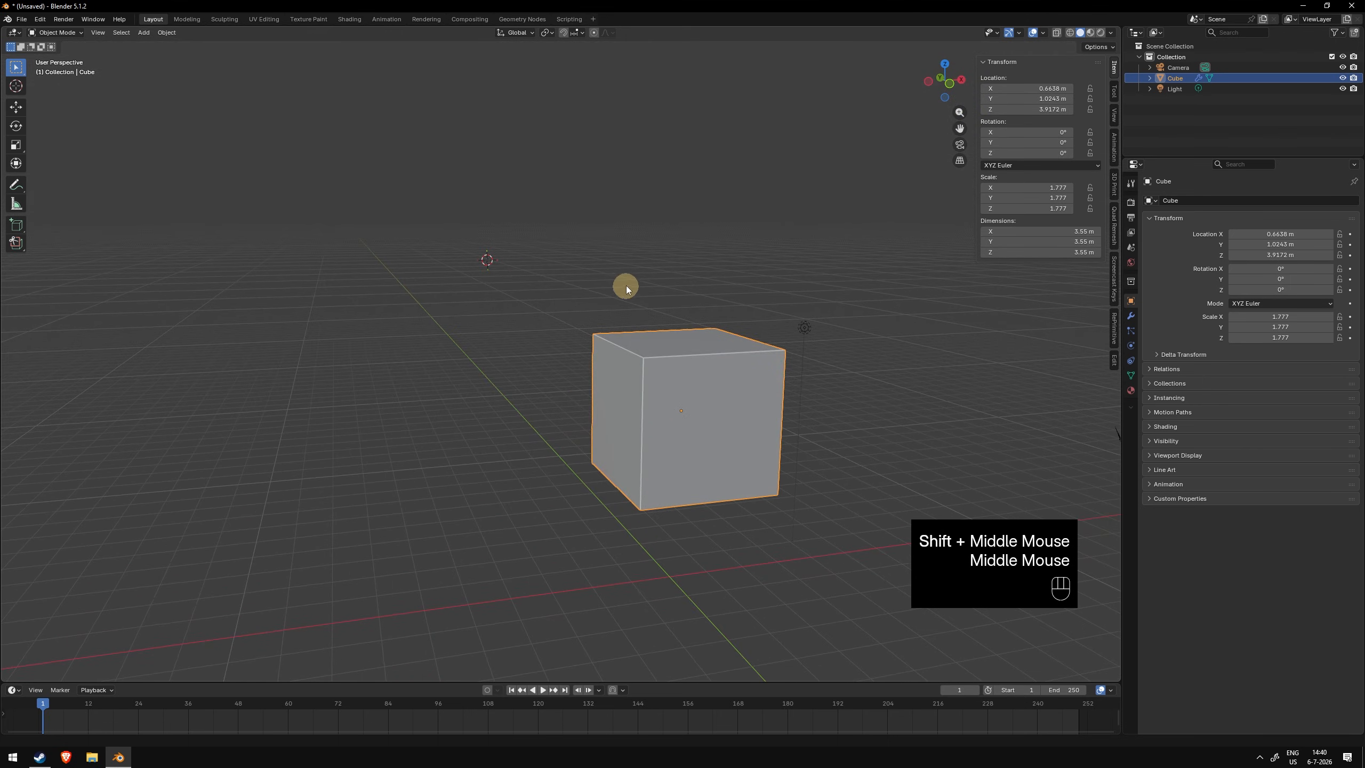
key("shift+a")
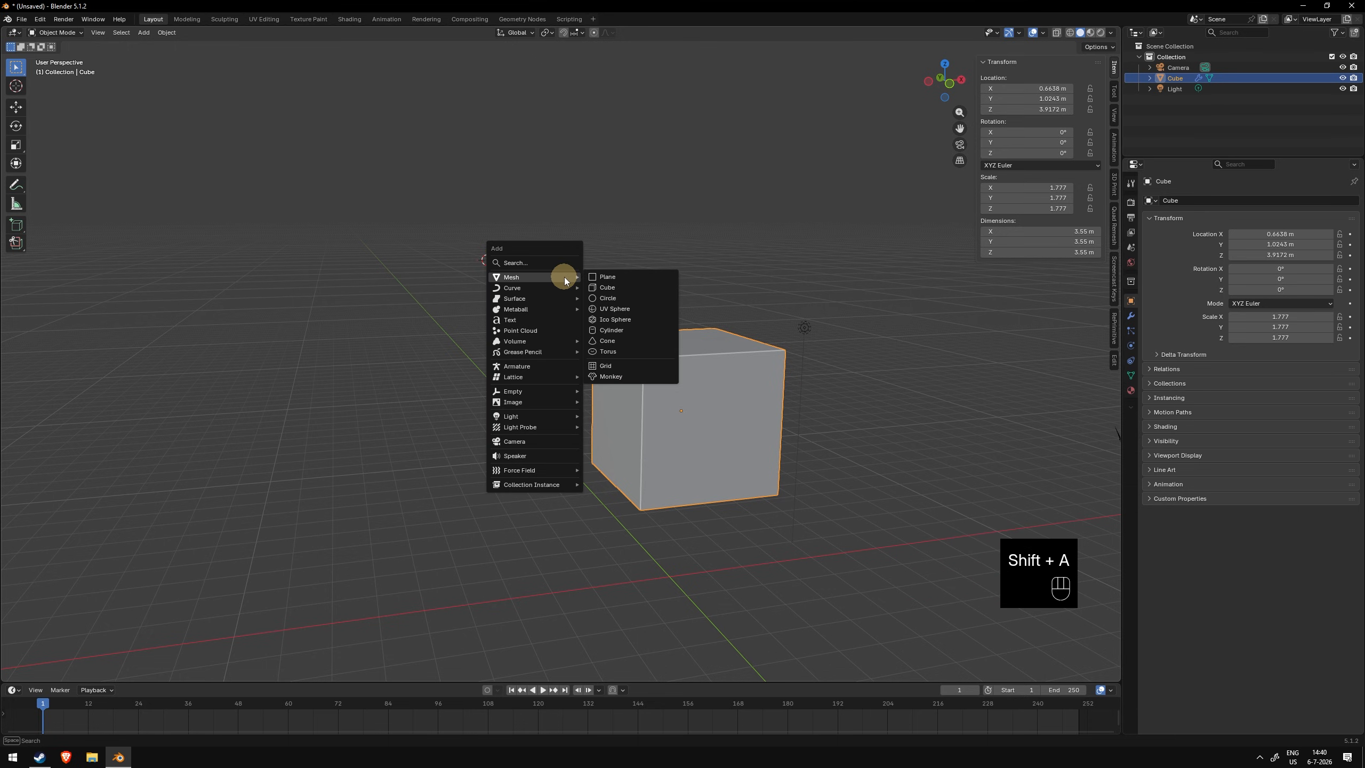
left_click(624, 289)
middle_click_drag(625, 289, 595, 288)
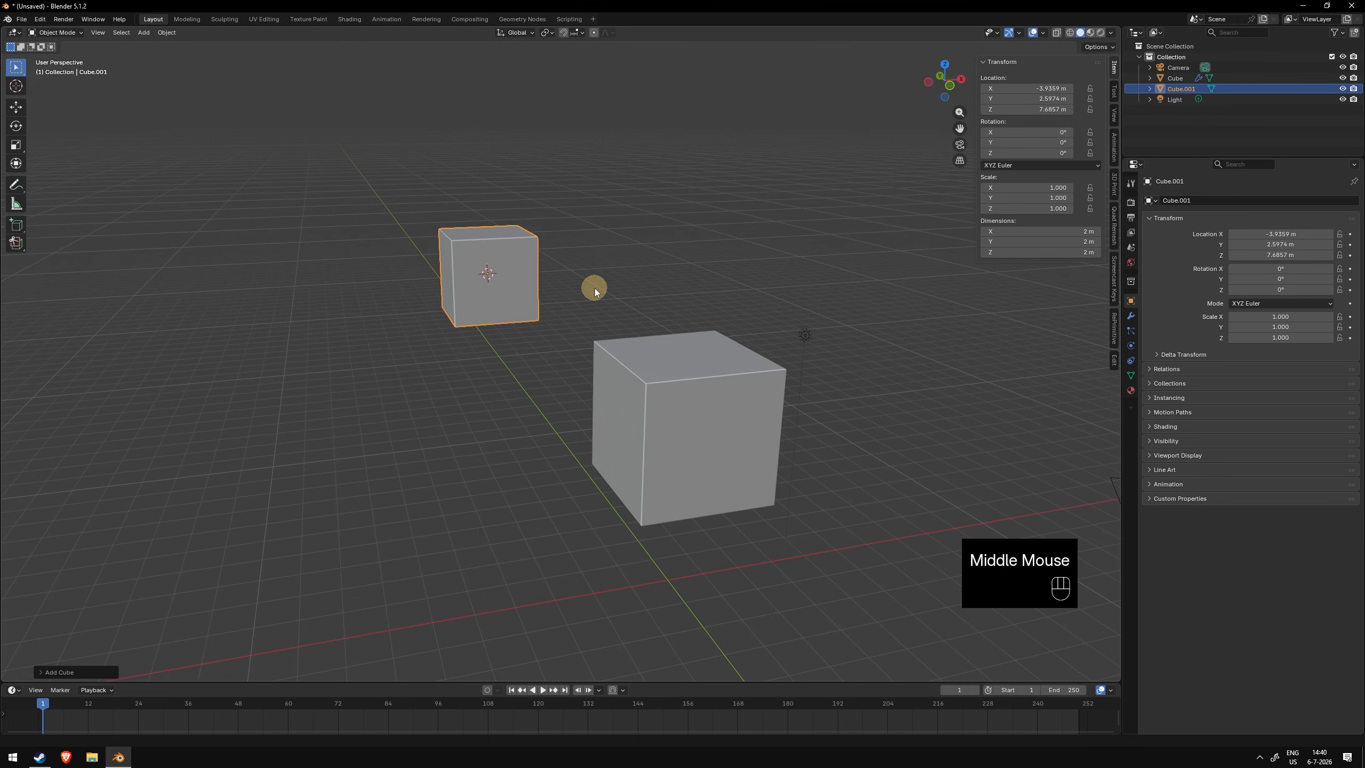
- Add a UV sphere and move it beside the small cube
key("shift+a")
mouse_move(595, 288)
left_click(653, 318)
key("g")
left_click(626, 262)
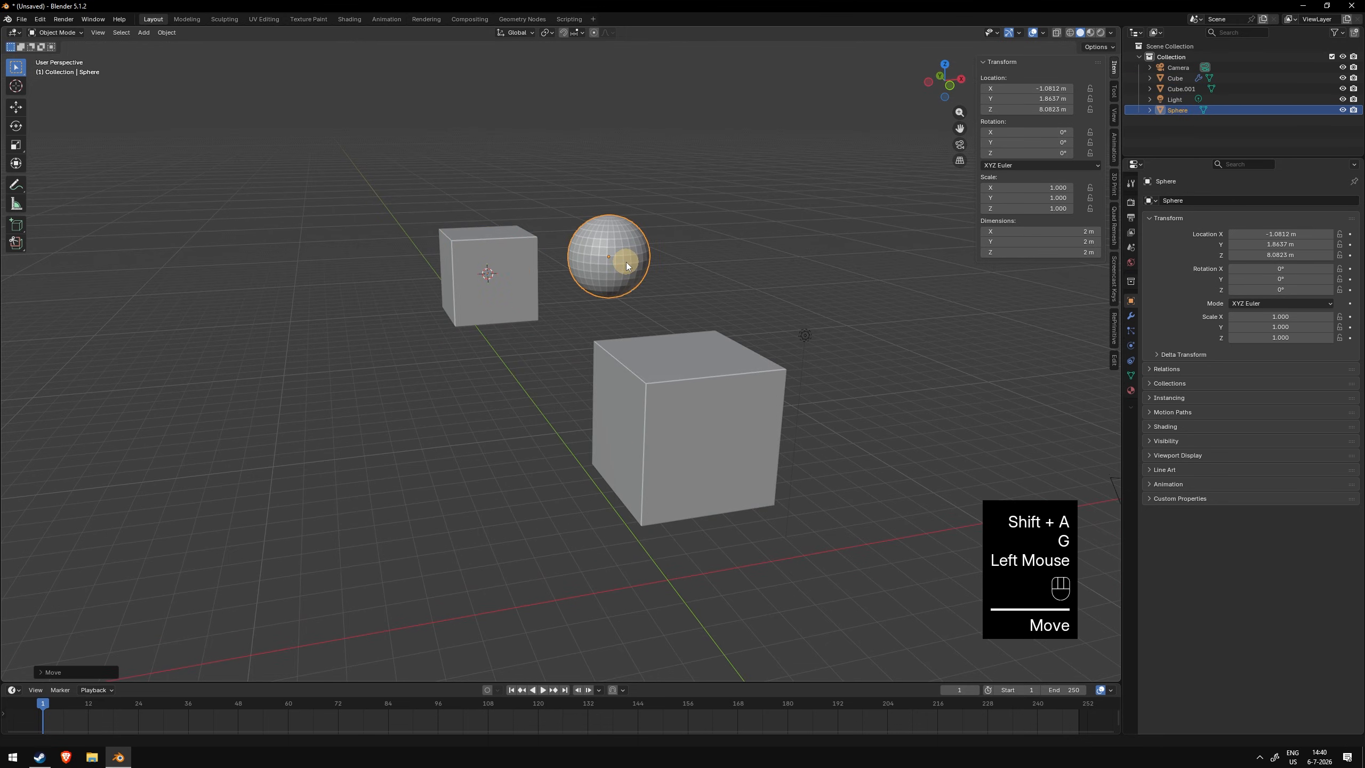
- Add a cone and move it below the small cube
key("shift+a")
mouse_move(626, 262)
left_click(680, 323)
key("g")
left_click(657, 432)
middle_click_drag(578, 318, 622, 305)
key("shift+a")
mouse_move(622, 305)
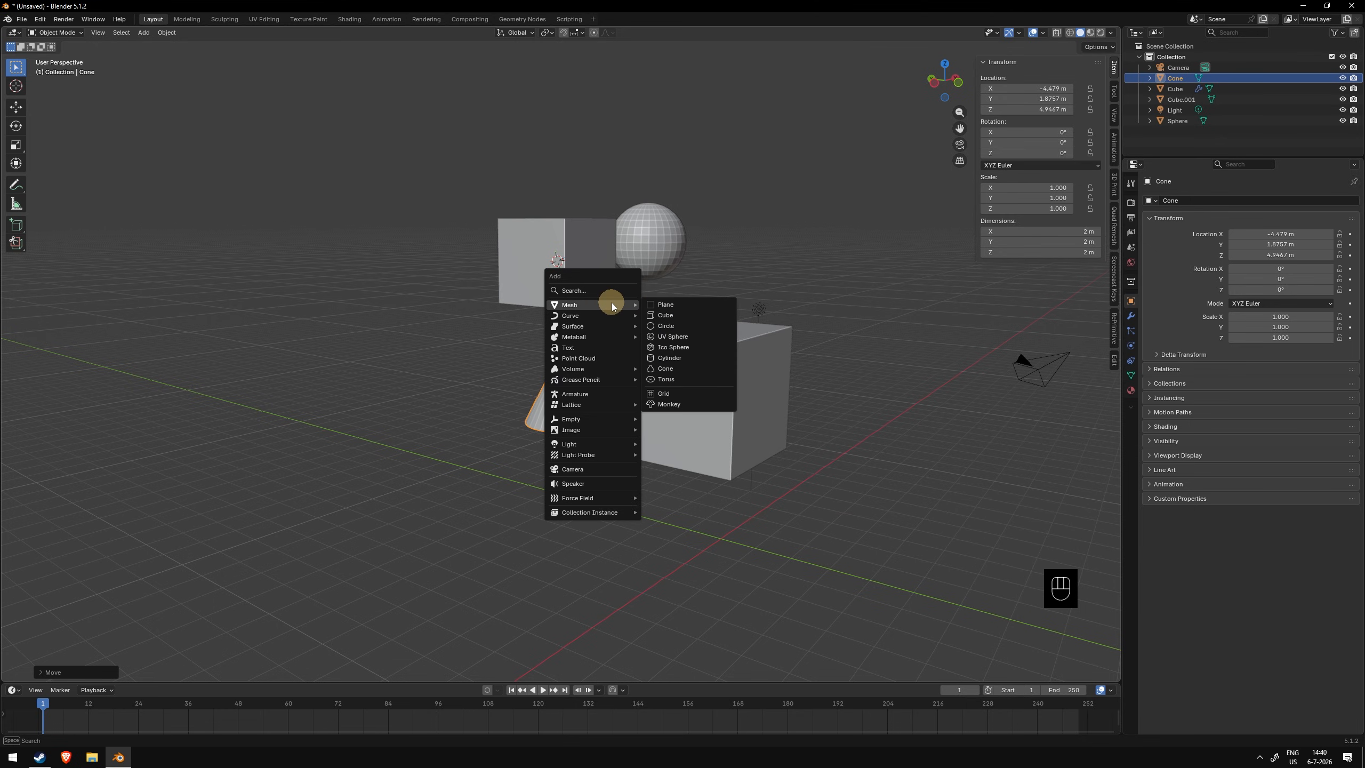
scroll(503, 225, "down", 1)
middle_click_drag(575, 207, 500, 228)
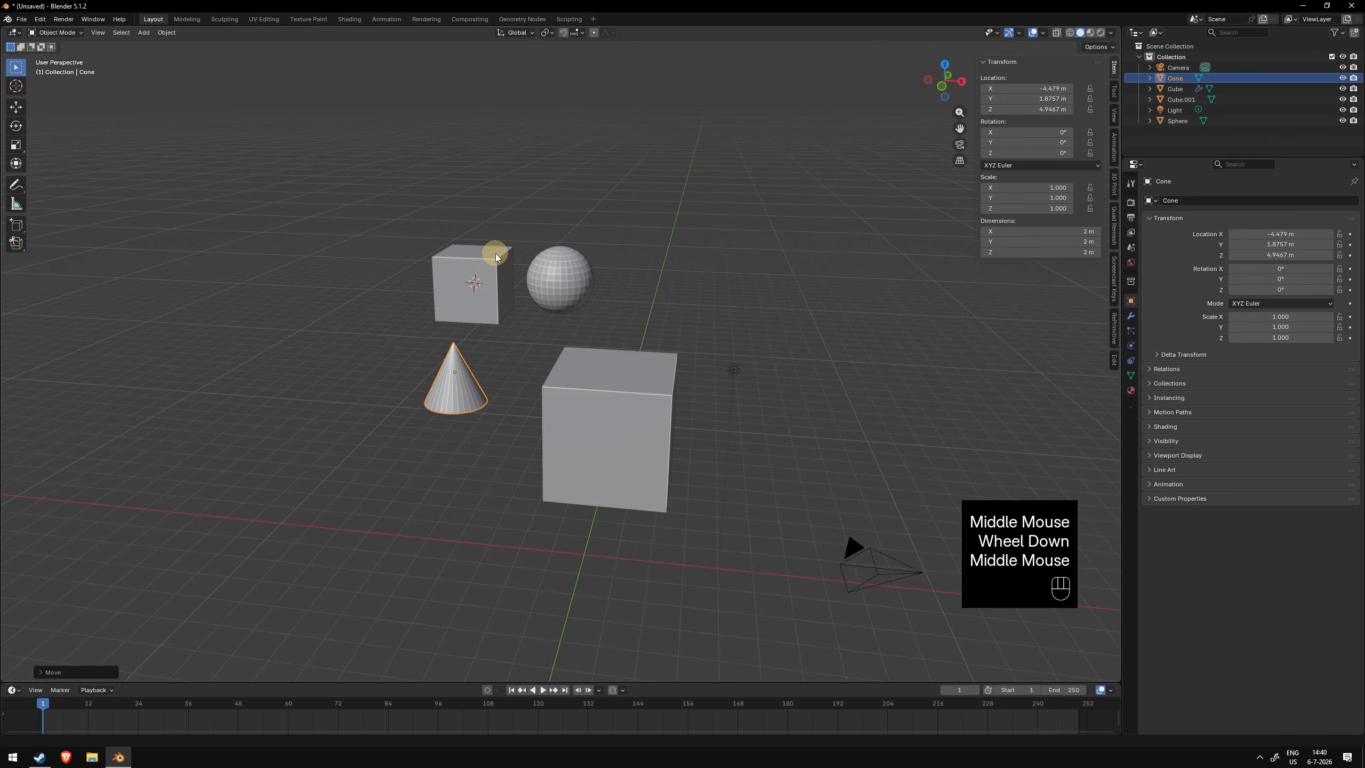
- Duplicate the small cube and place the copy above the large cube
left_click(495, 253)
middle_click_drag(572, 270, 581, 265)
scroll(499, 262, "up", 1)
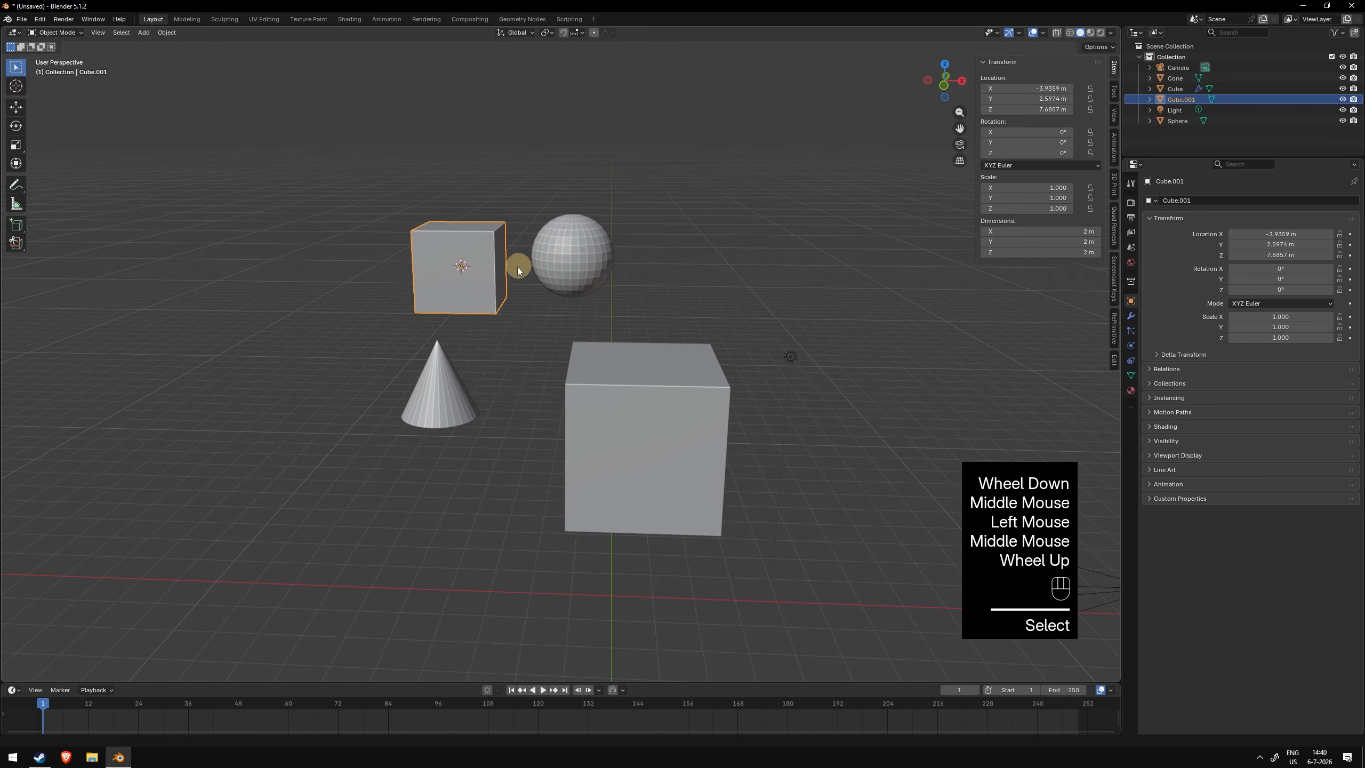
key("shift+d")
left_click(681, 189)
- Duplicate the sphere and place the copy above the small cube
left_click(599, 242)
key("shift+d")
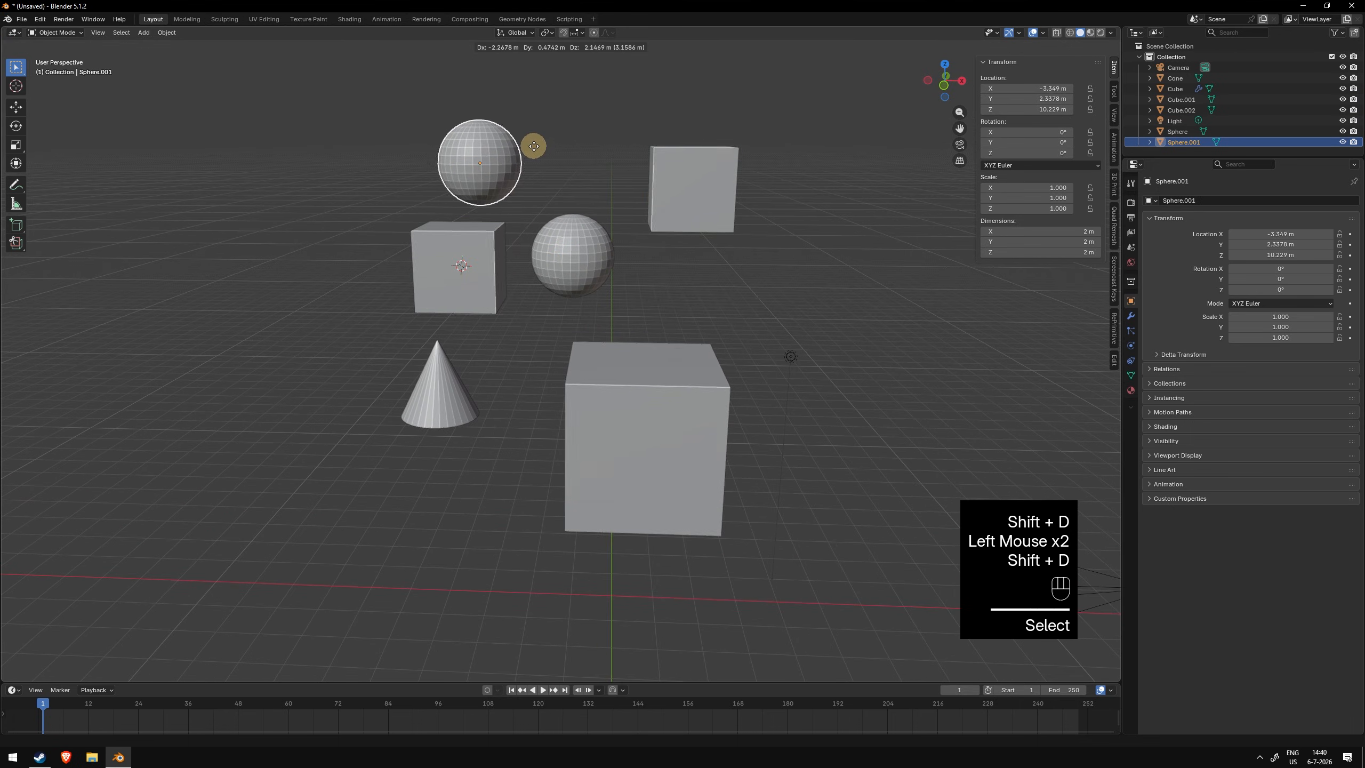
left_click(575, 139)
- Duplicate the cone and place the copy near the sphere
left_click(445, 383)
key("shift+d")
left_click(714, 272)
- Select all the mesh objects and delete them
left_click_drag(426, 202, 661, 312, "shift")
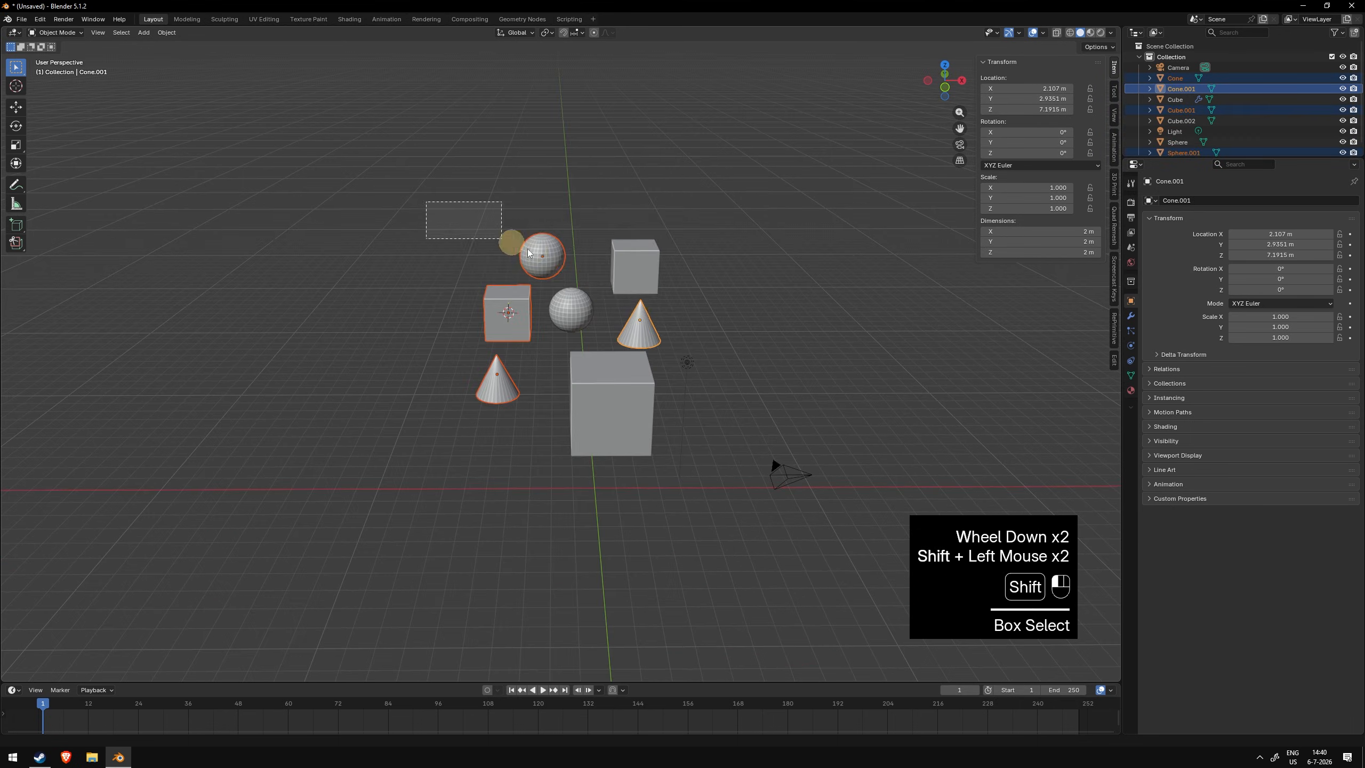
key("x")
key("KP_1")
left_click(612, 369)
key("x")
- Snap the 3D cursor to the world origin and add a cube at that spot
key("shift+s")
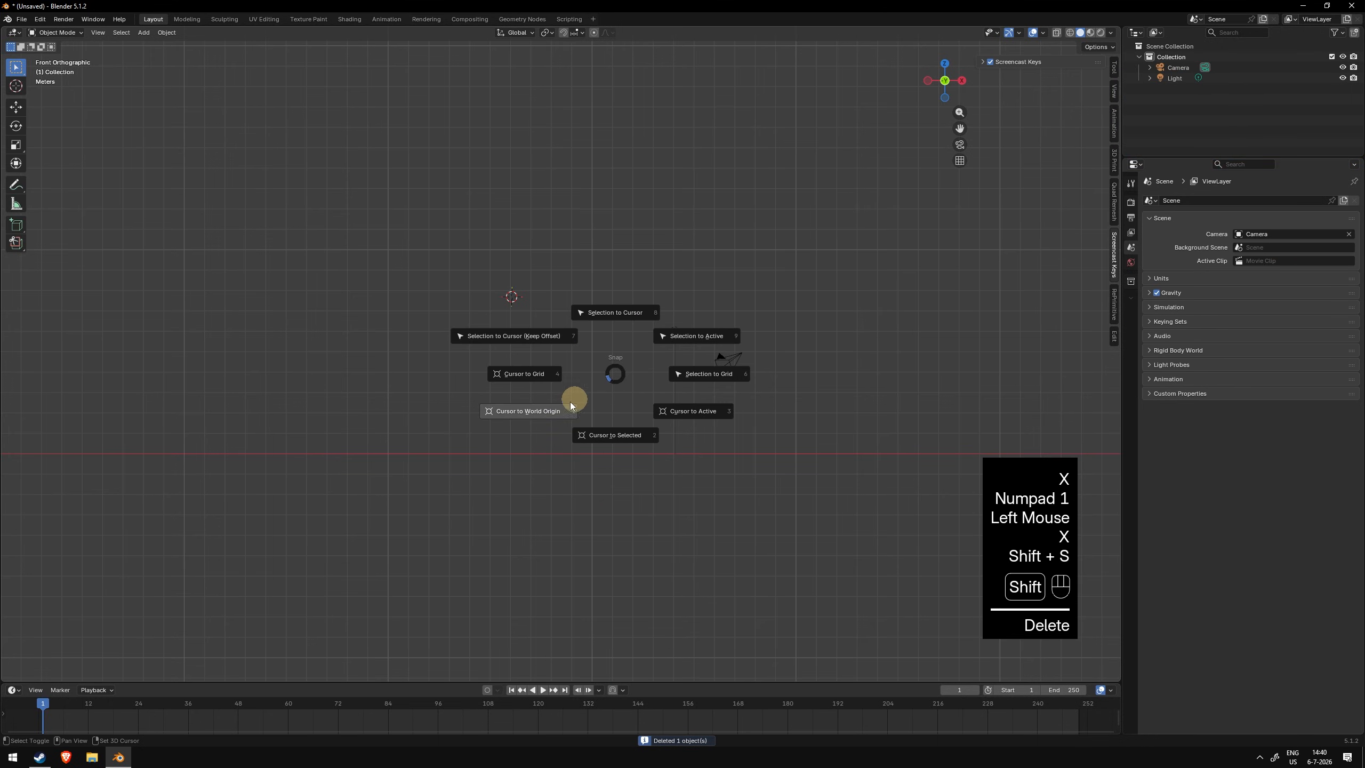
left_click(569, 403)
key("shift+a")
mouse_move(559, 407)
left_click(605, 417)
scroll(614, 266, "up", 2)
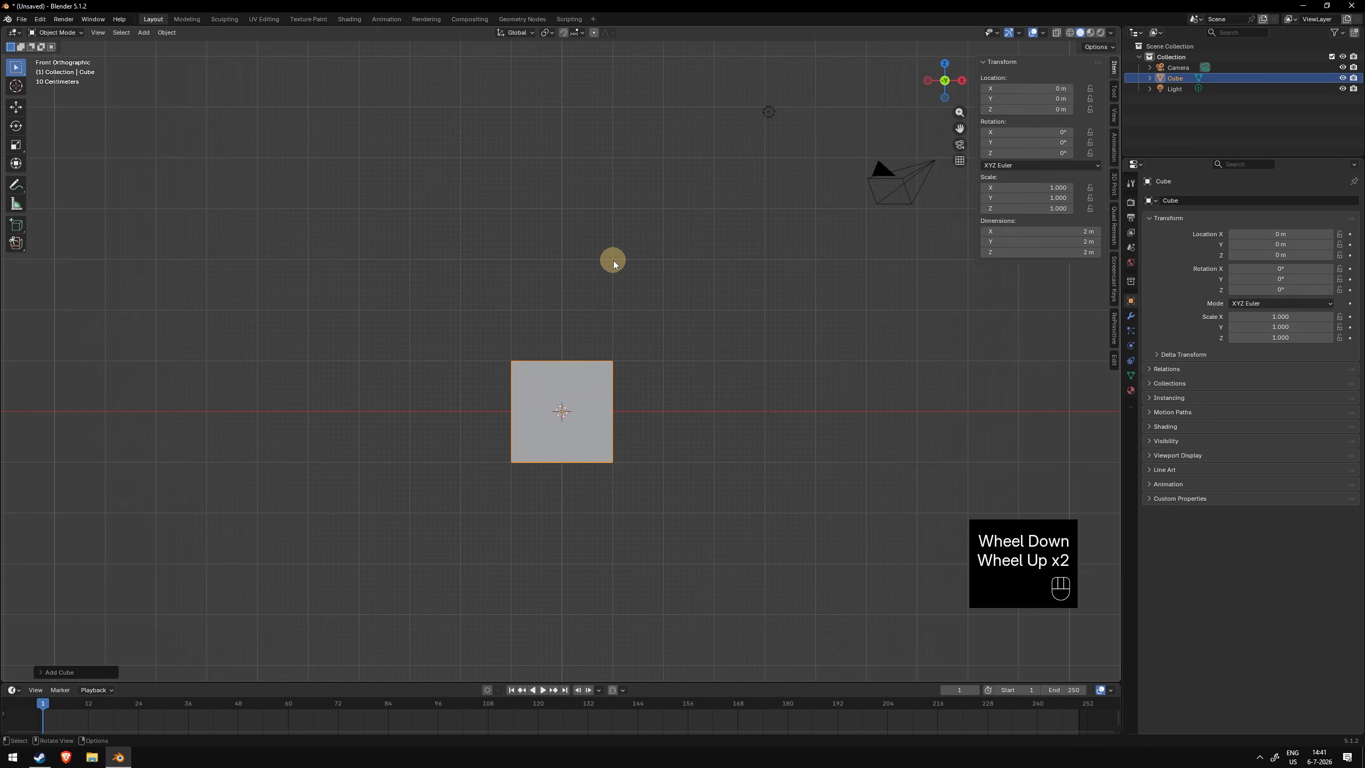
- Switch the transform orientation to Local and rotate the cube freely
middle_click_drag(614, 263, 688, 326)
scroll(661, 305, "down", 1)
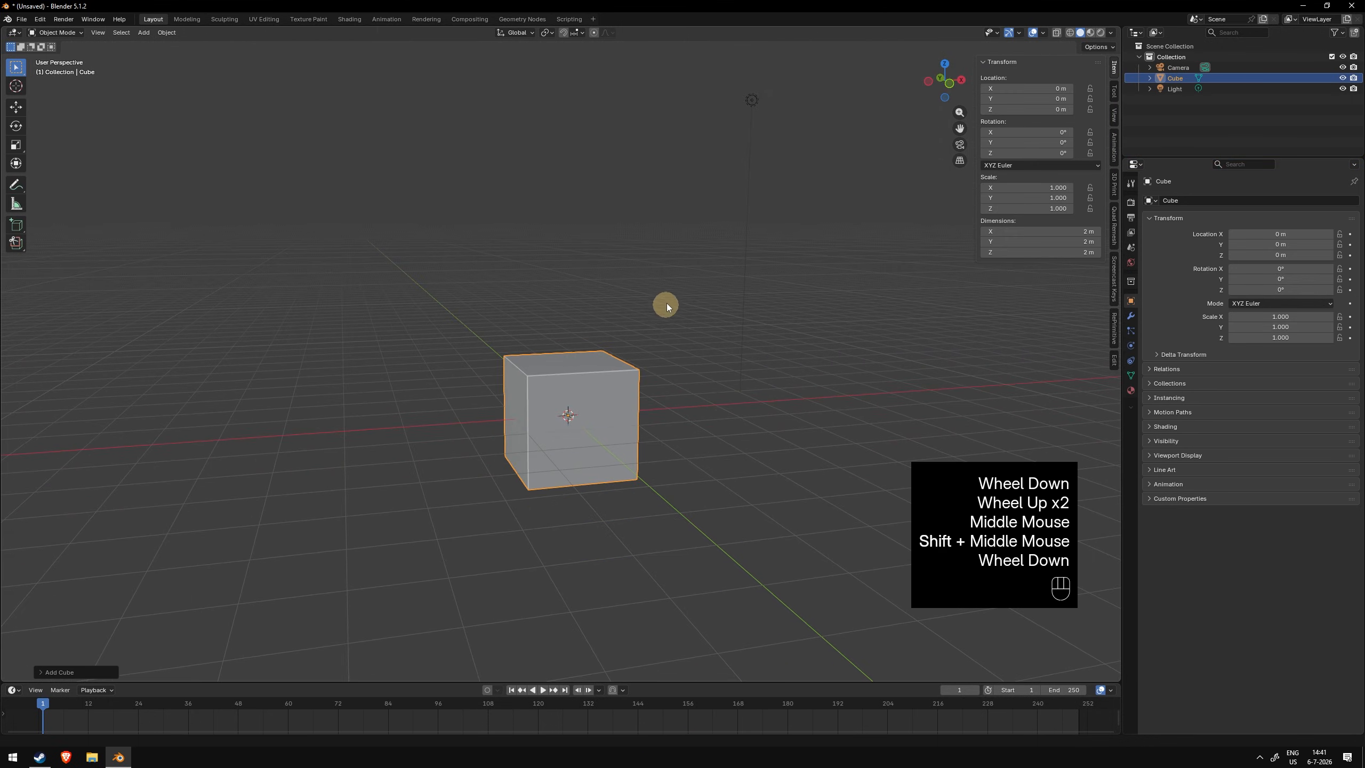
left_click(525, 35)
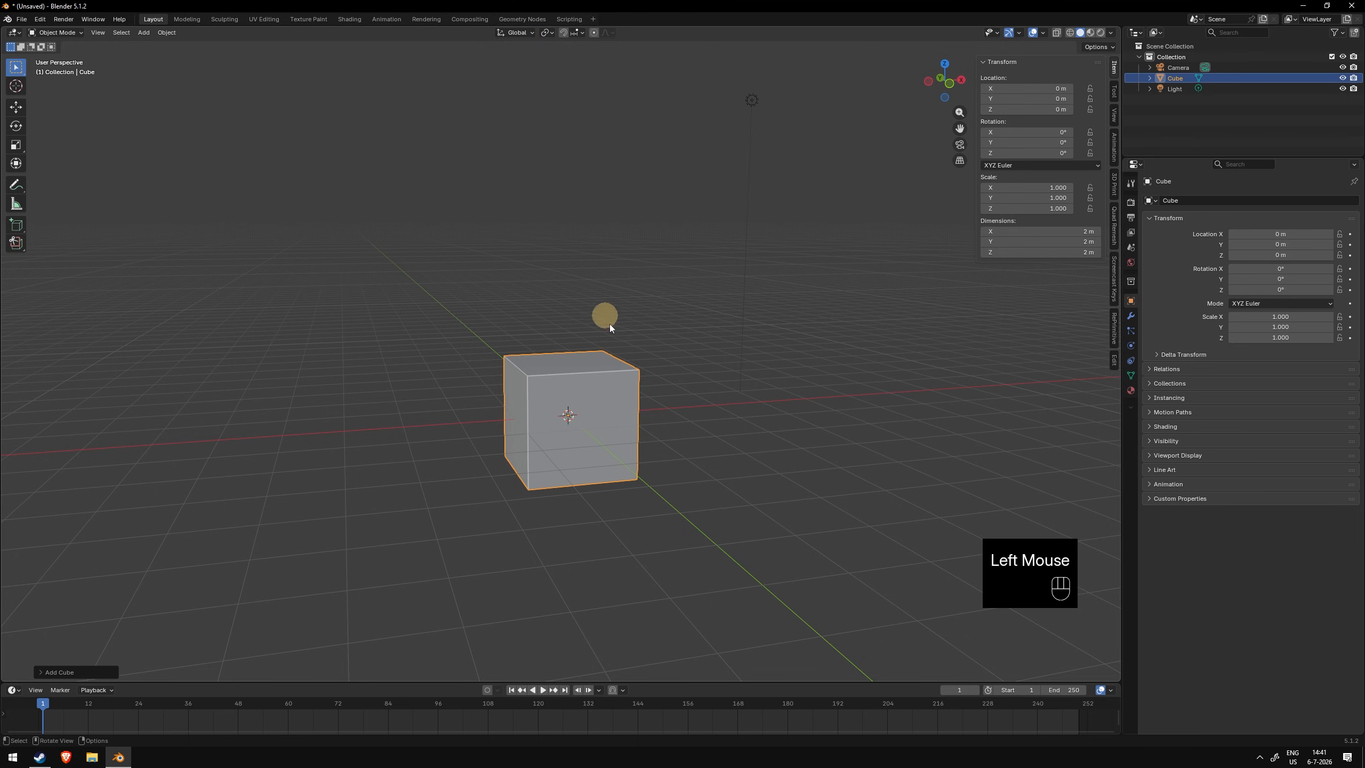
middle_click_drag(604, 316, 590, 344)
scroll(623, 354, "down", 2)
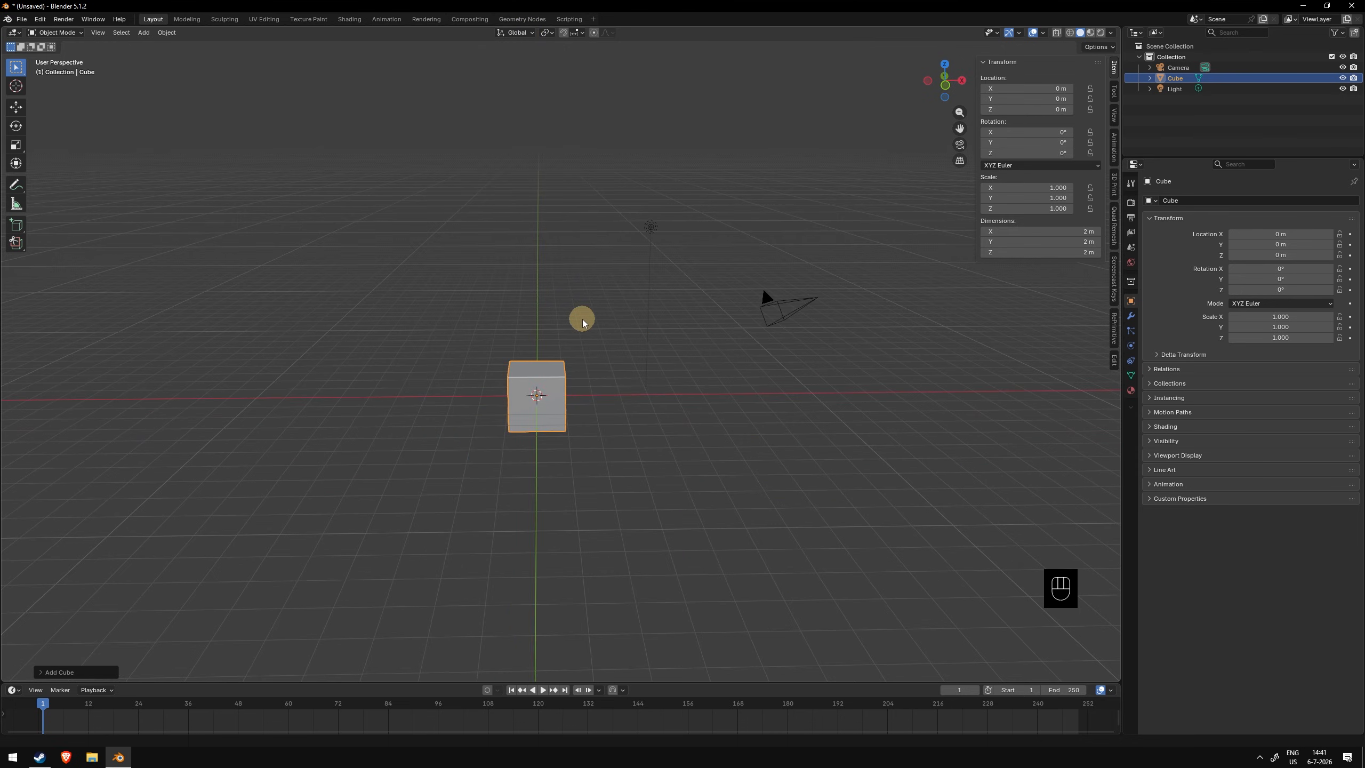
left_click(520, 34)
left_click(517, 78)
key("r")
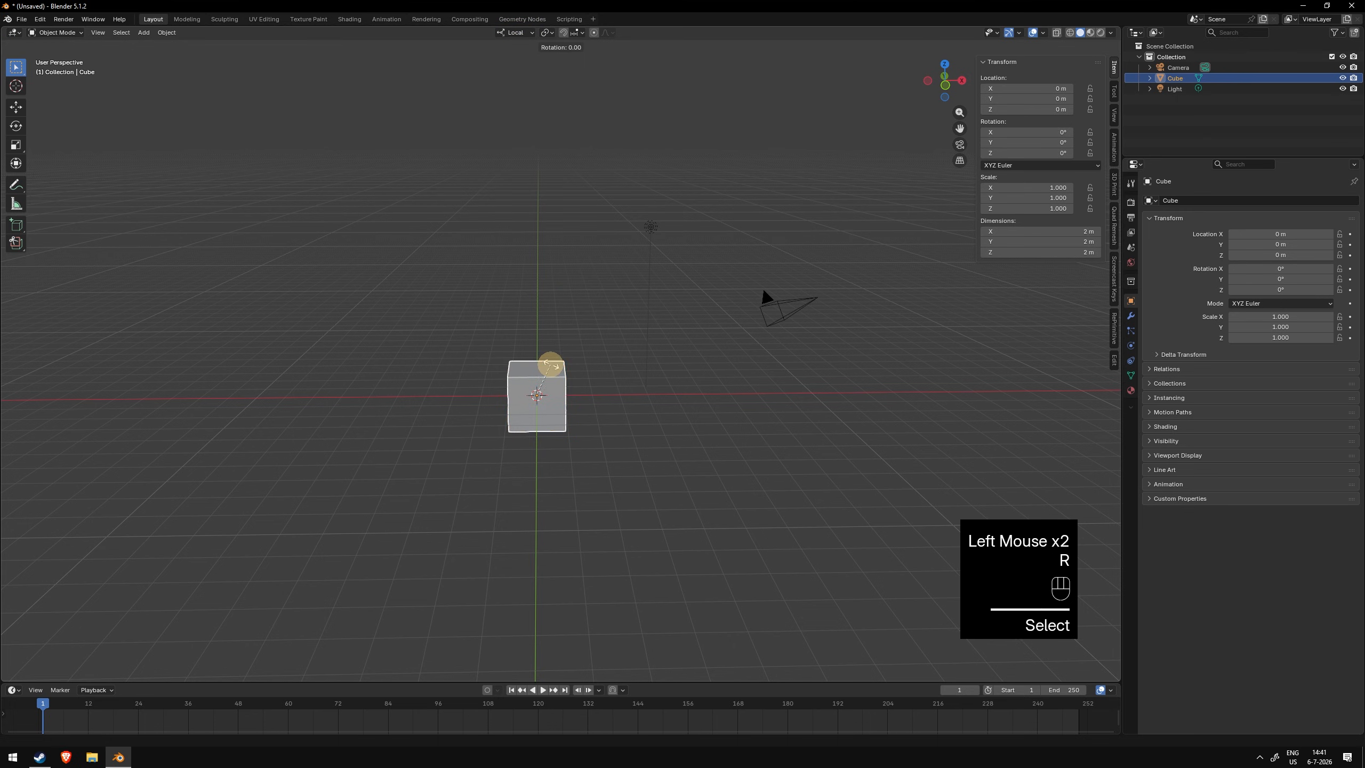
left_click(642, 376)
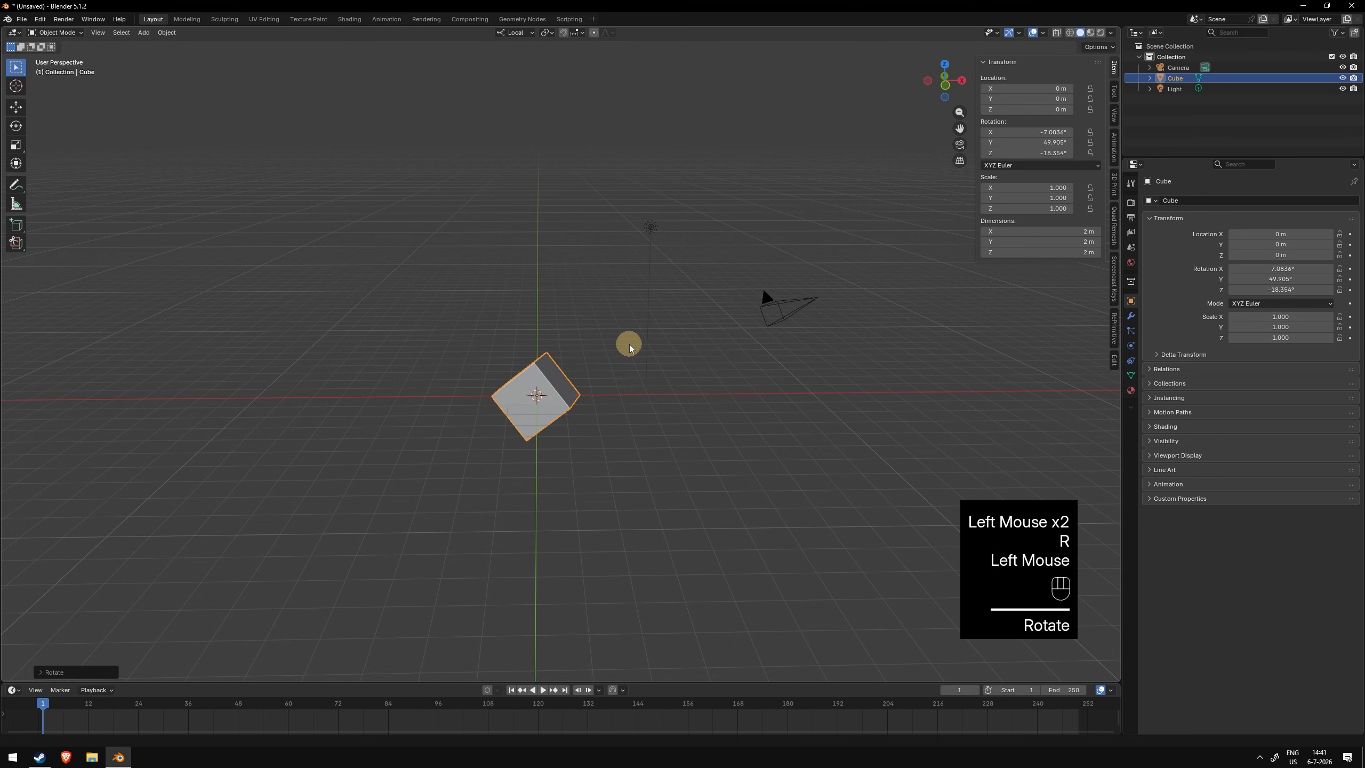
- Move the cube along its local Z axis and cancel the move, twice
key("g")
key("z")
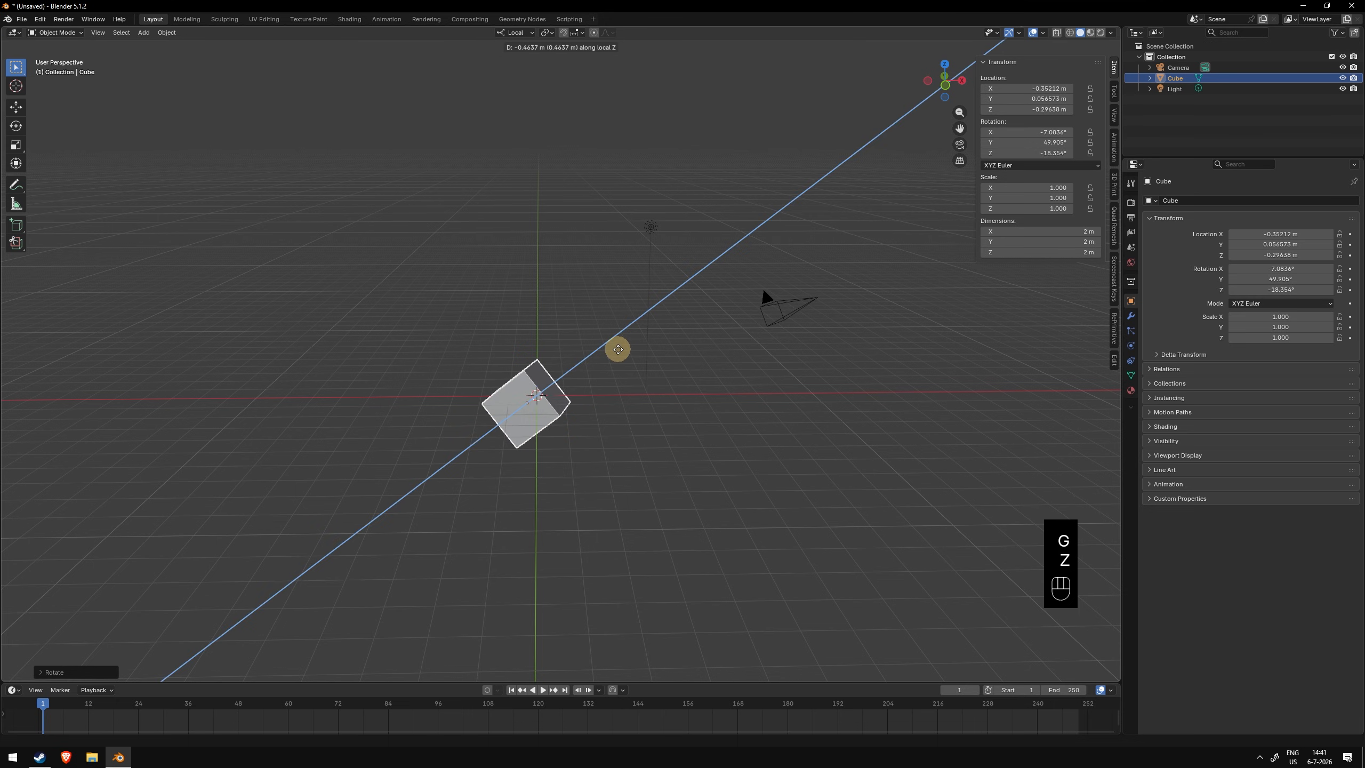
right_click(714, 293)
mouse_move(719, 290)
middle_mouse_down()
mouse_move(642, 316)
mouse_move(719, 305)
middle_mouse_up()
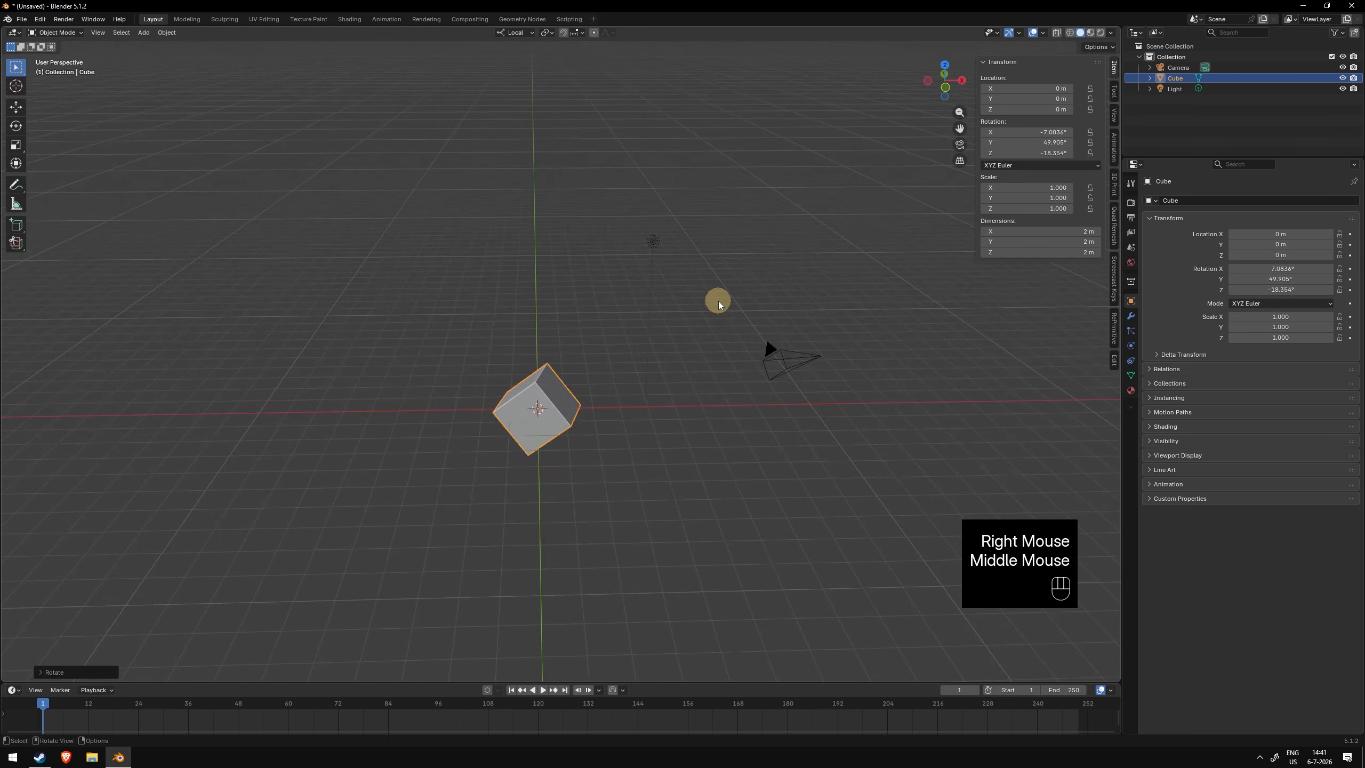
key("g")
key("z")
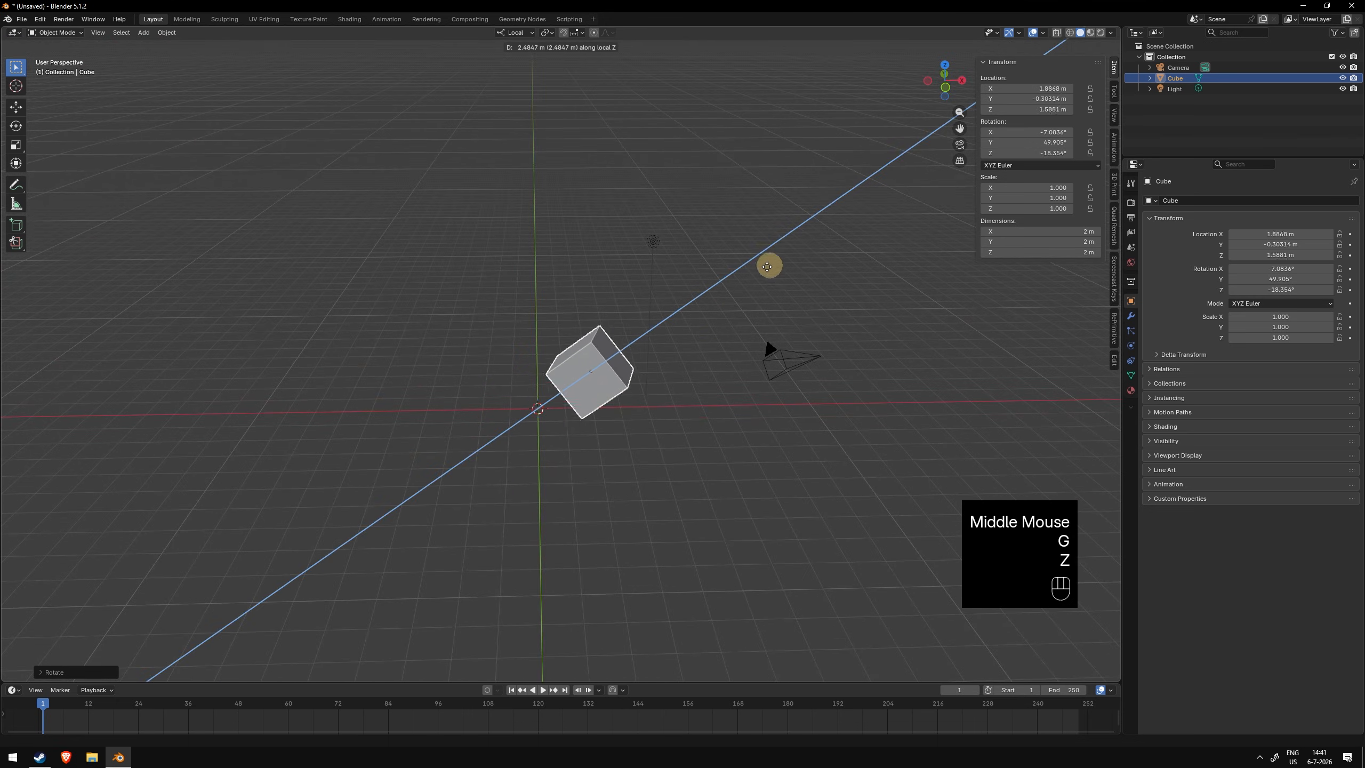
right_click(558, 402)
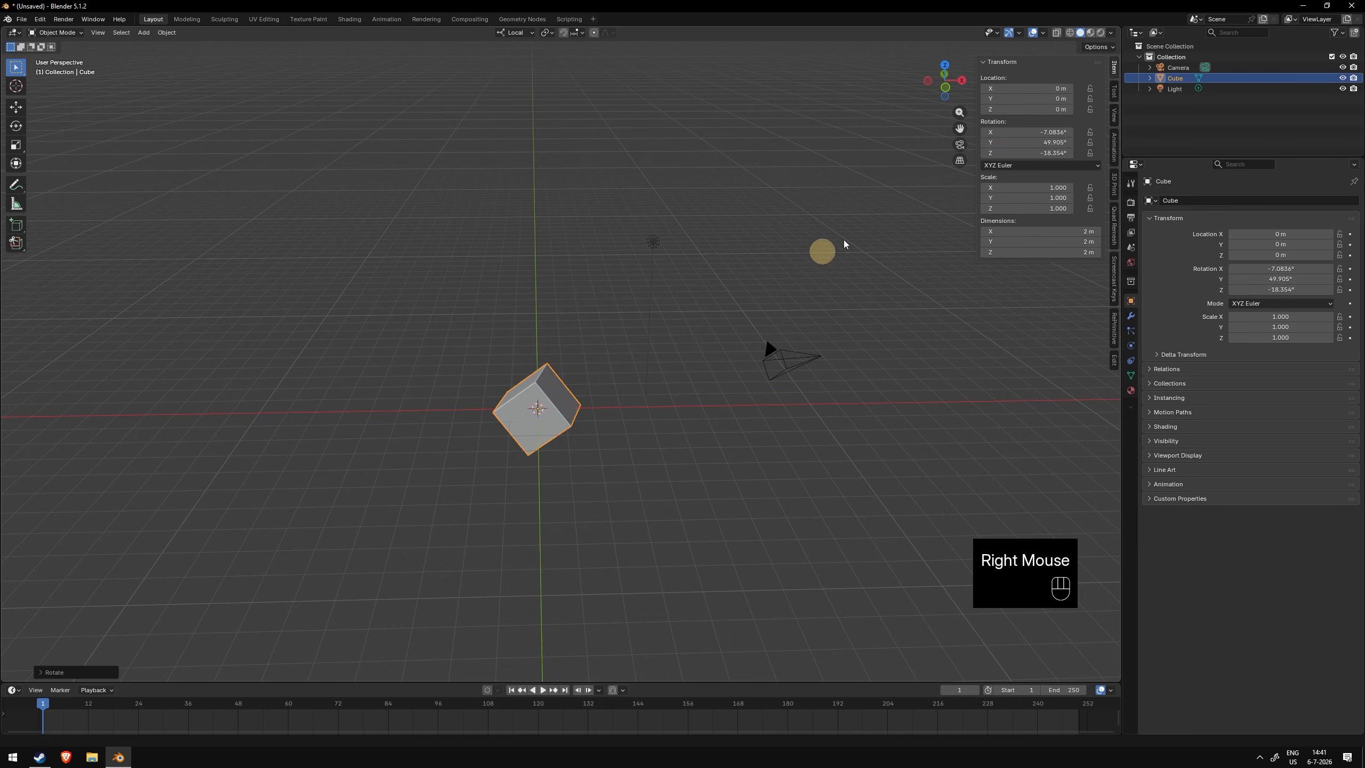
left_click(1112, 68)
left_click(1112, 68)
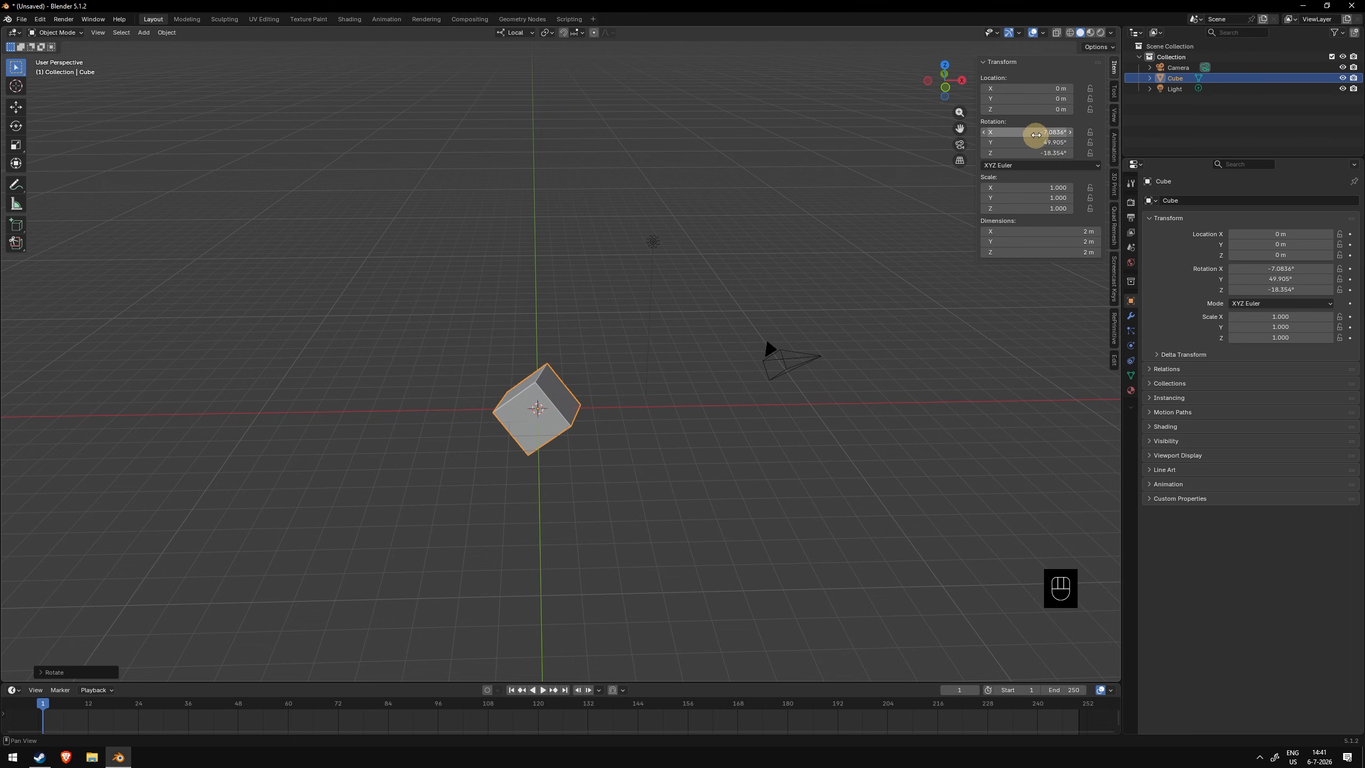
- Switch the transform orientation to Normal
left_click(516, 32)
left_click(521, 87)
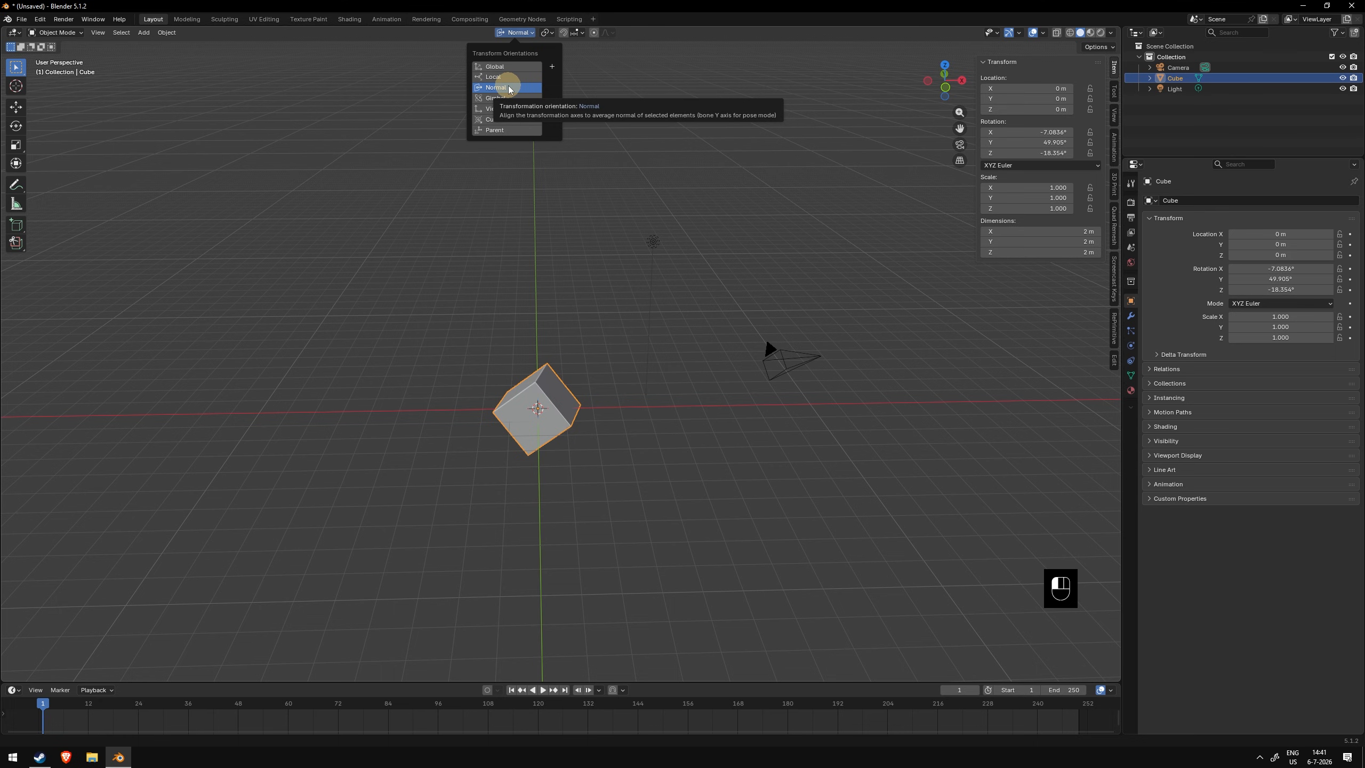
middle_click_drag(559, 389, 600, 305)
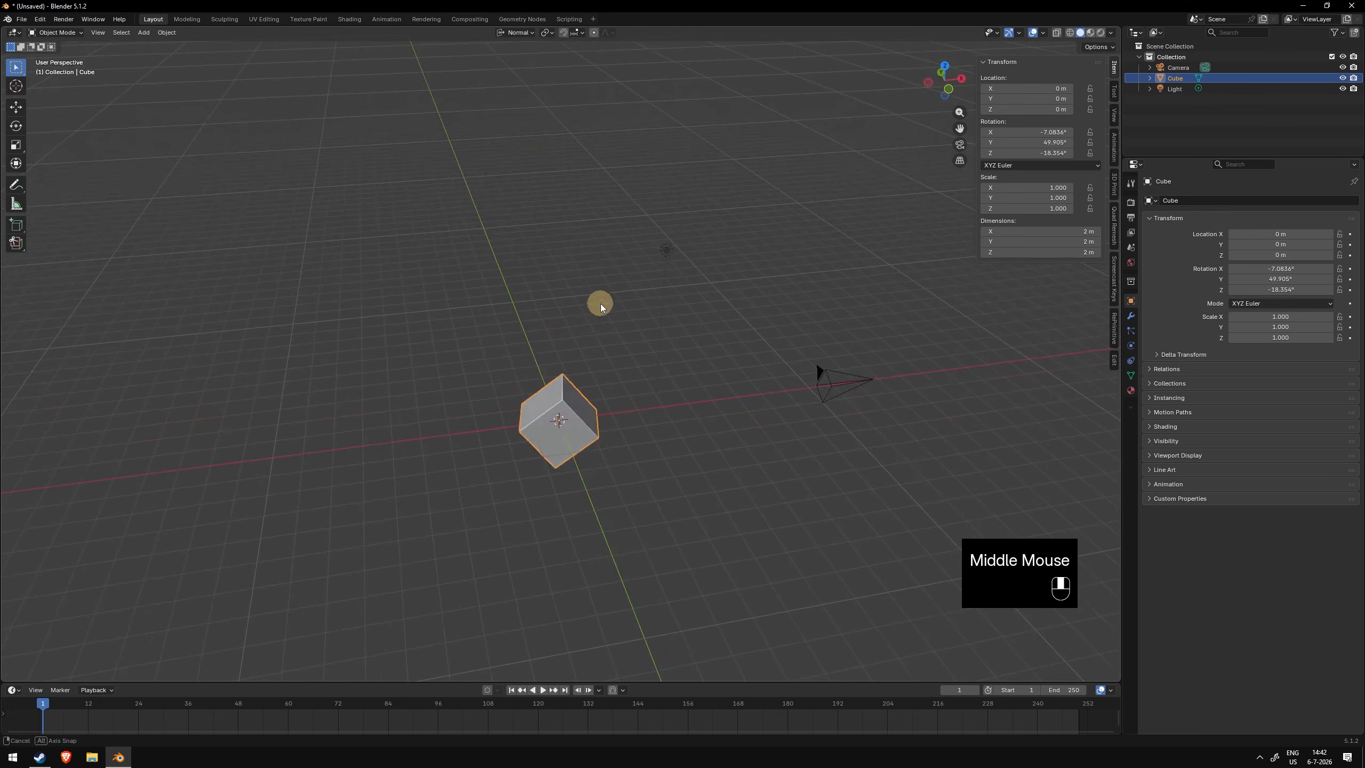
- Move the cube along its normal Z axis and cancel the move
key("g")
key("z")
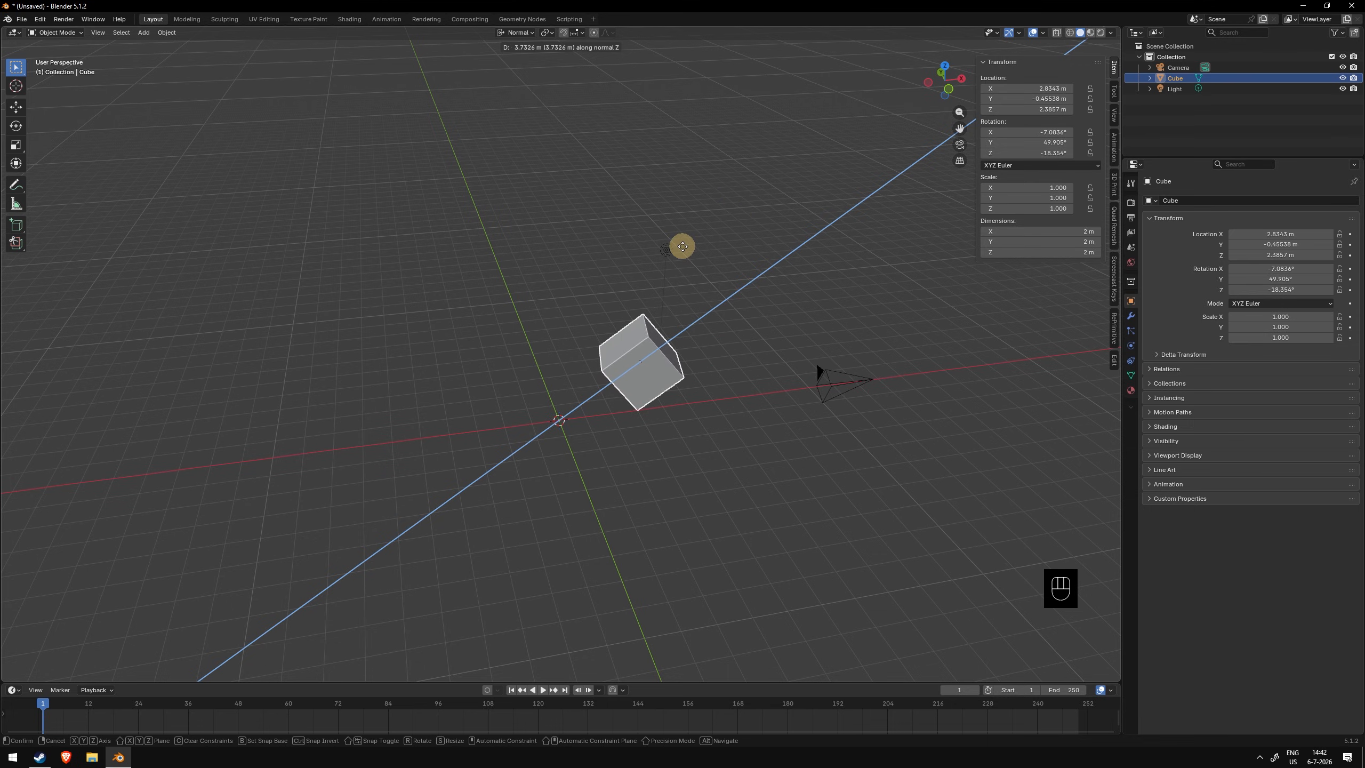
right_click(680, 244)
middle_click_drag(642, 238, 597, 226)
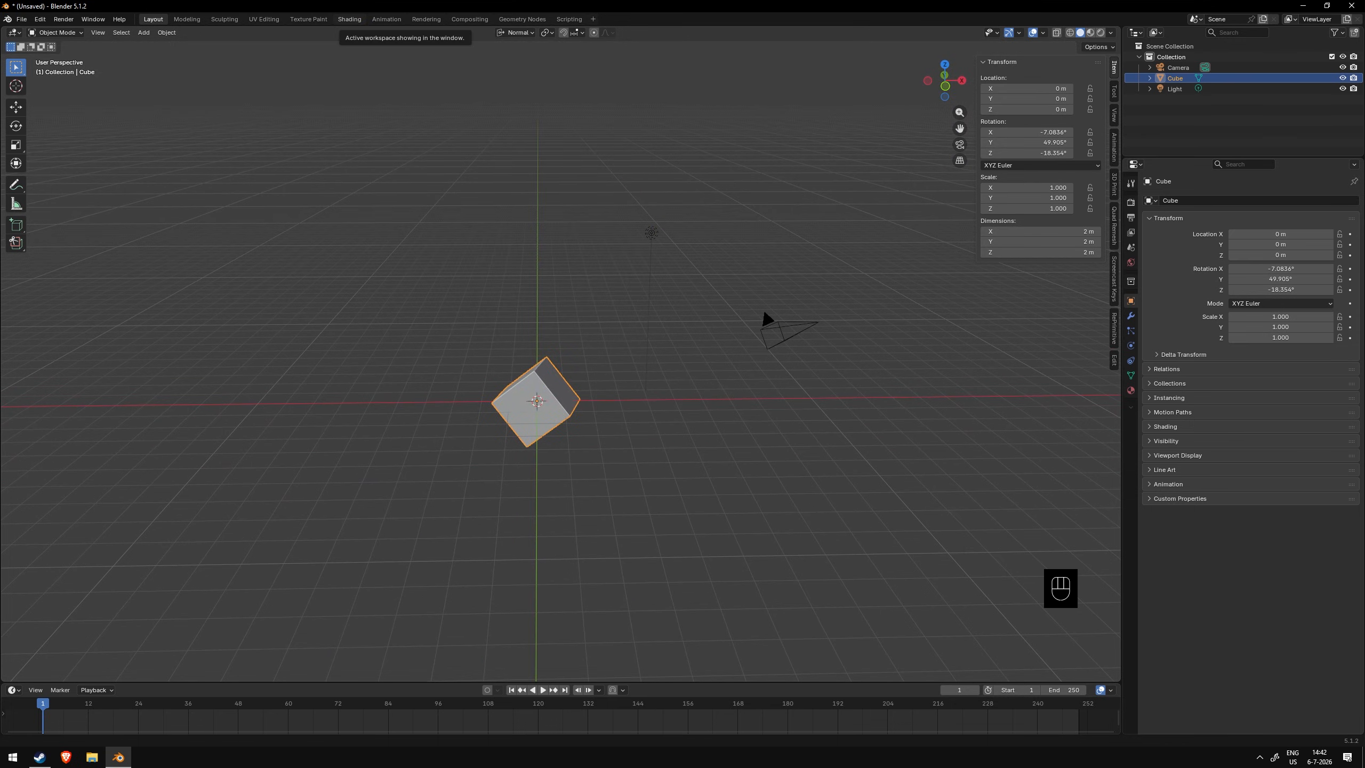
- Place the 3D cursor above and to the left of the cube
scroll(622, 296, "up", 2)
middle_click_drag(539, 326, 625, 265, "shift")
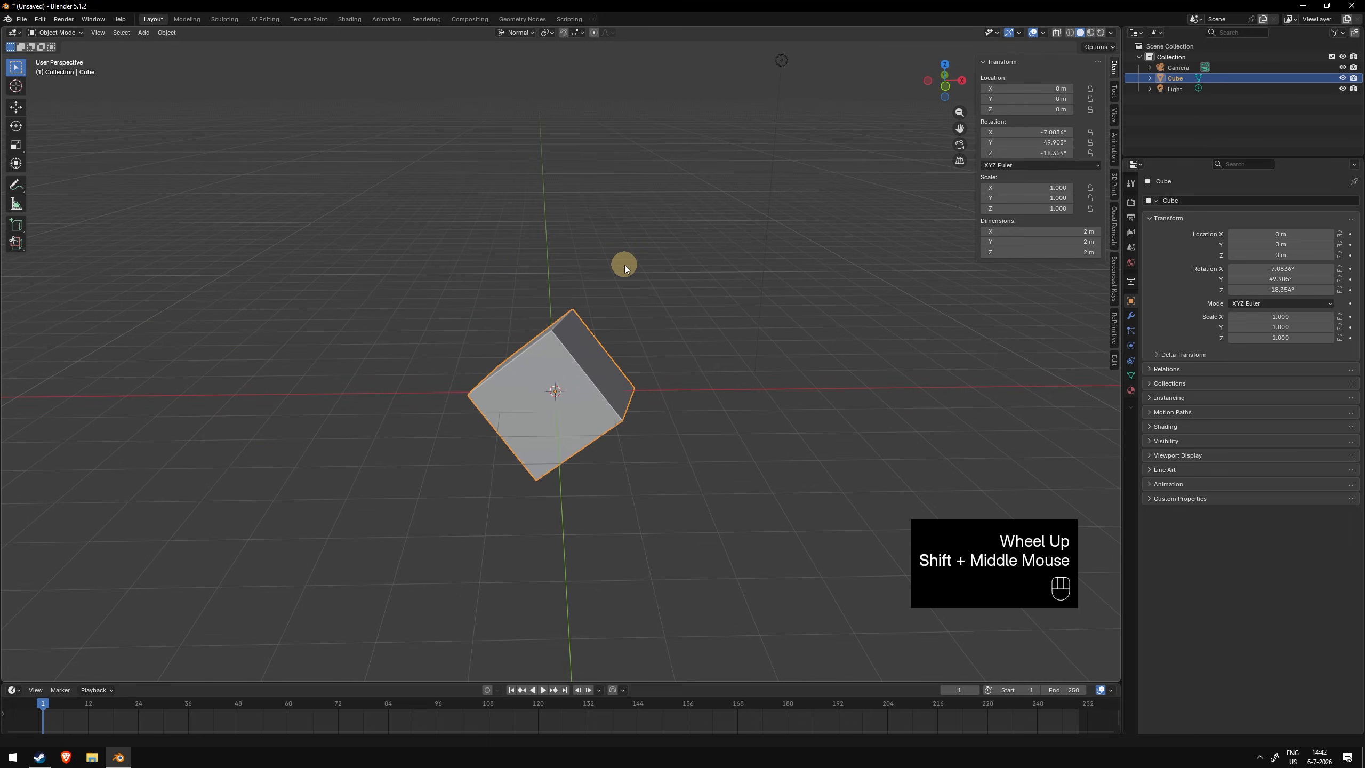
left_click(603, 304)
right_click(334, 226, "shift")
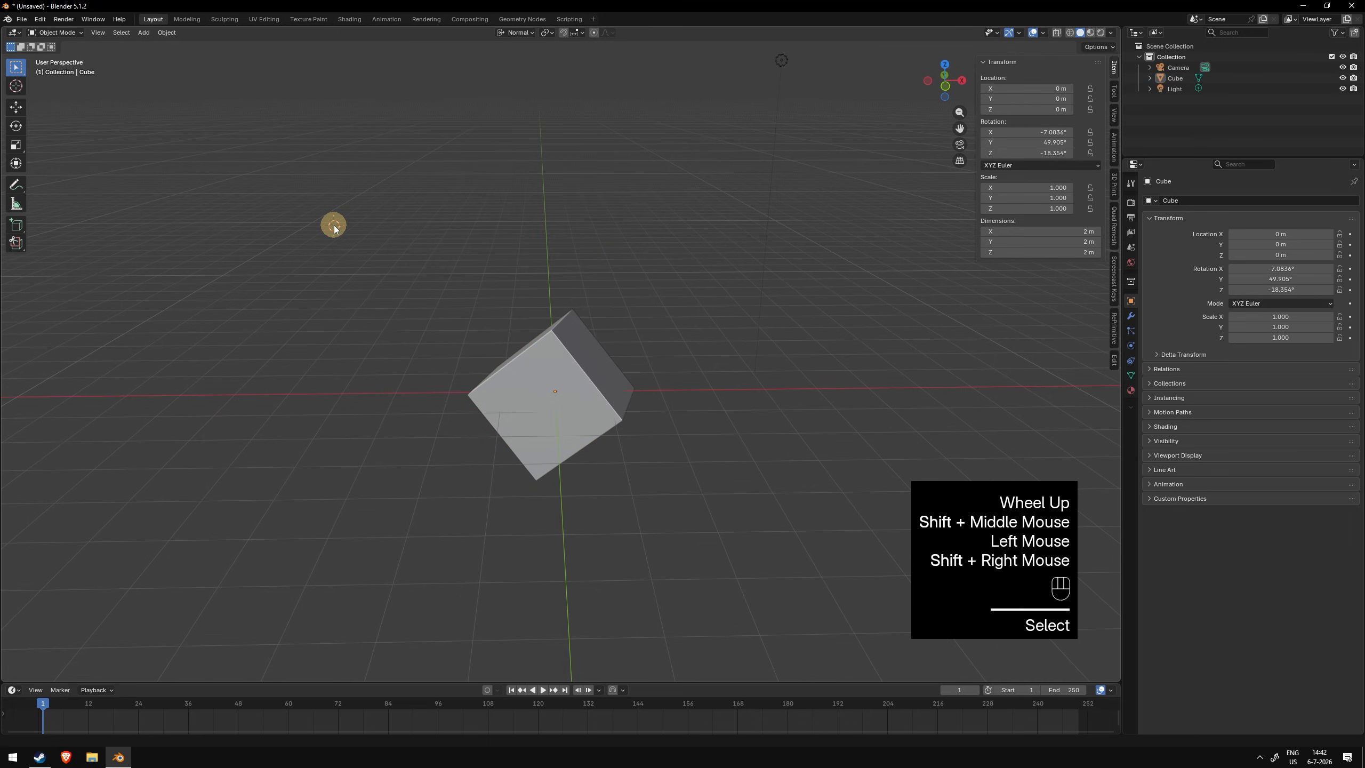
left_click(576, 378)
left_click(650, 423)
left_click(610, 399)
scroll(541, 428, "up", 2)
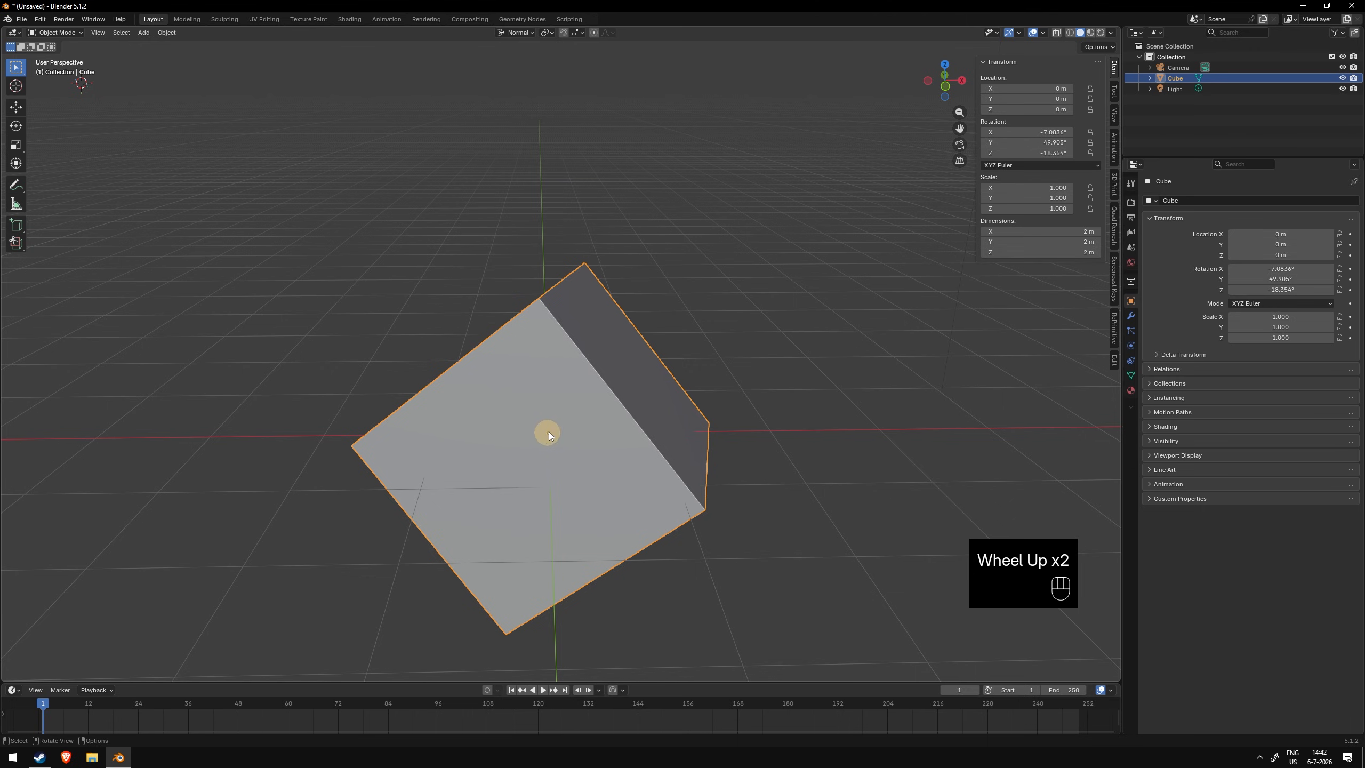
scroll(553, 432, "down", 2)
middle_click_drag(552, 432, 569, 380)
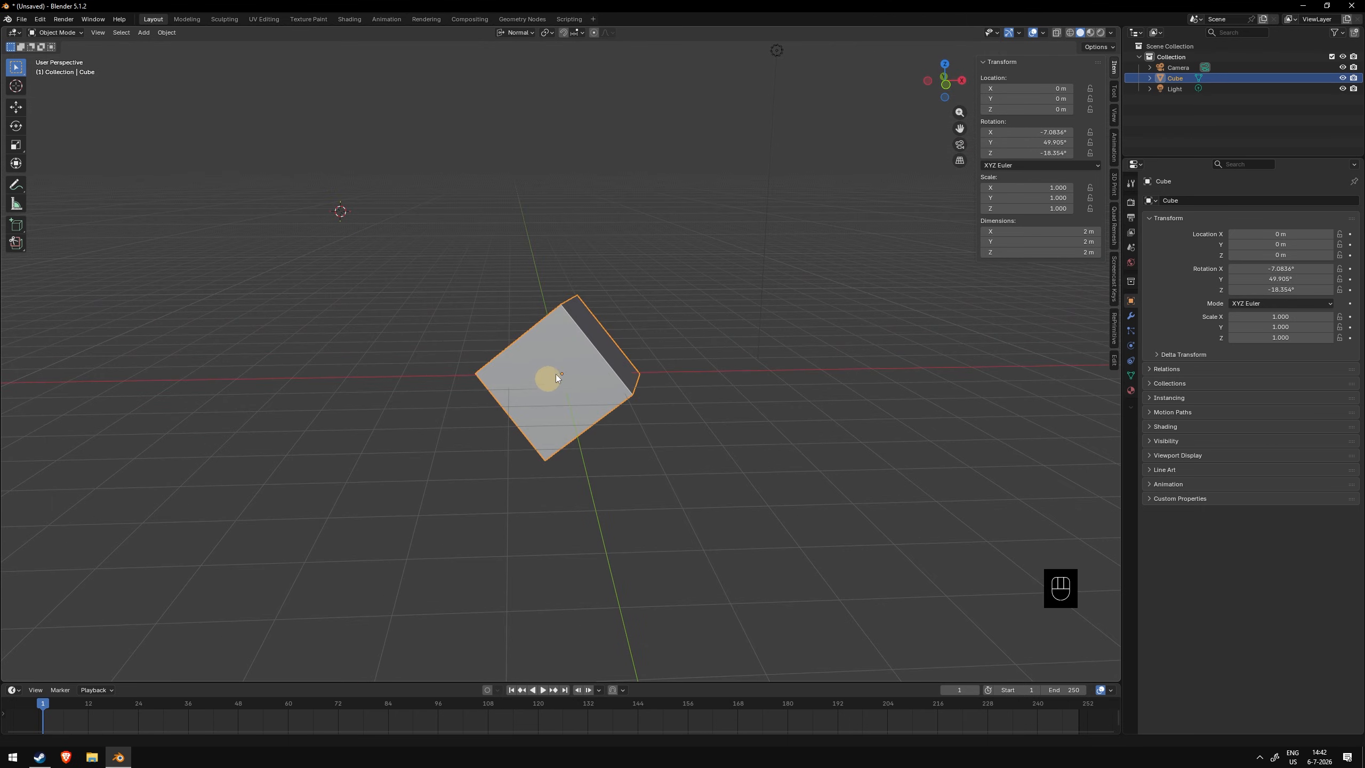
middle_click_drag(643, 330, 623, 402)
- Set the cube's origin to the 3D cursor and try rotating the cube around it
left_click(171, 32)
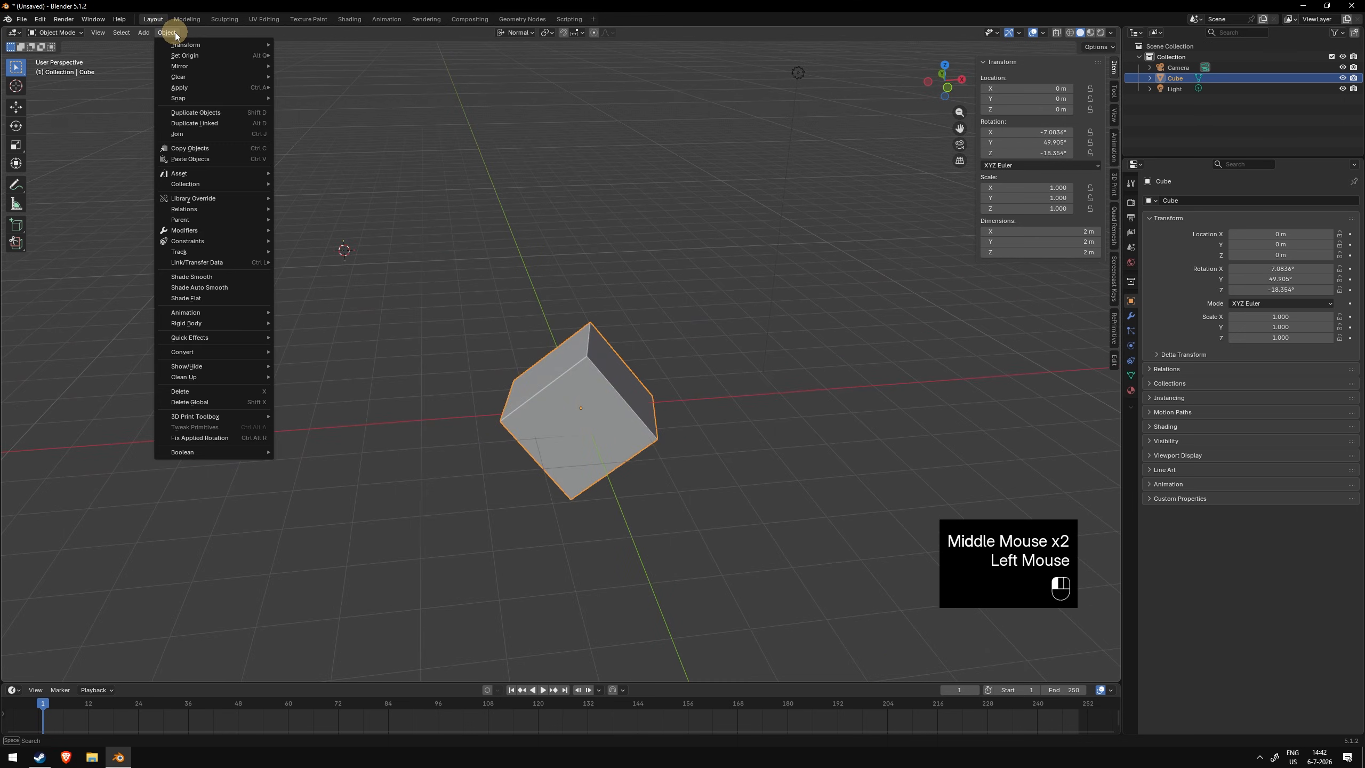
mouse_move(204, 56)
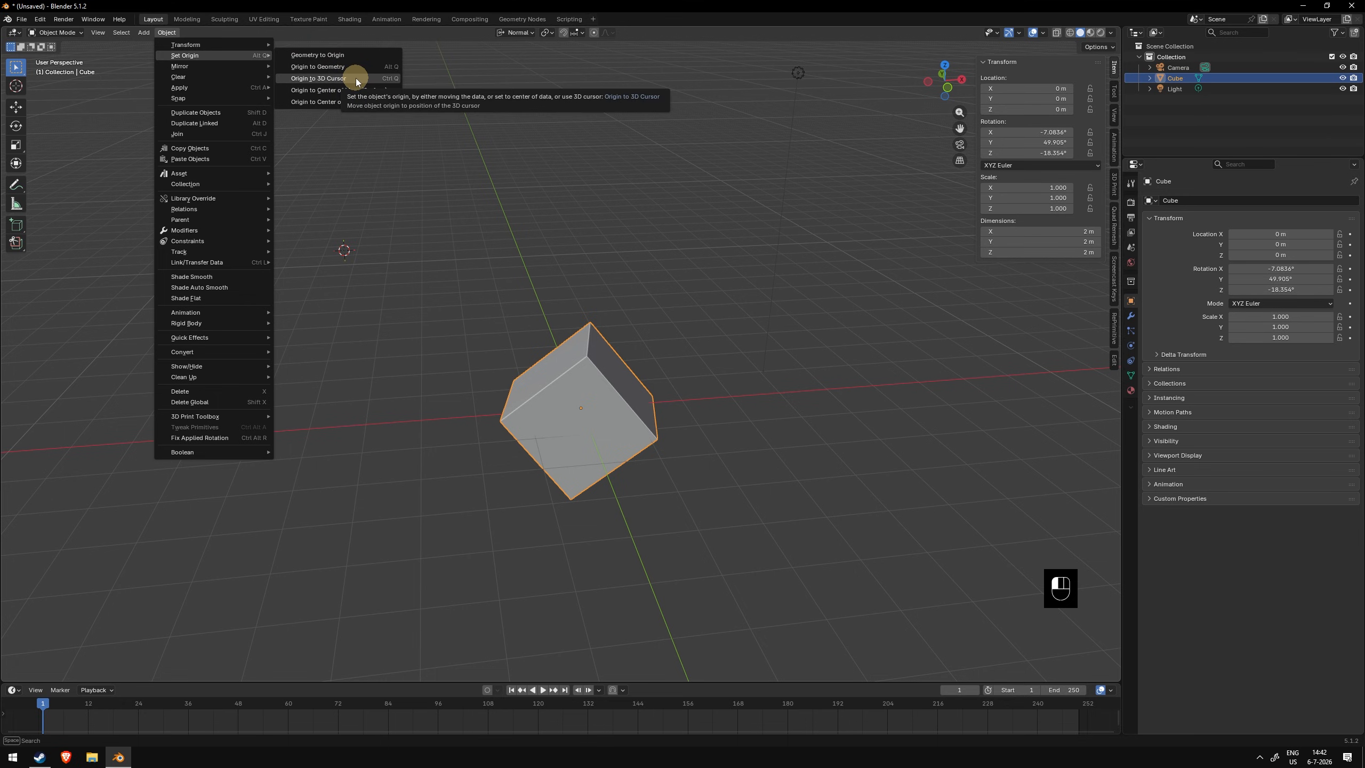
left_click(356, 78)
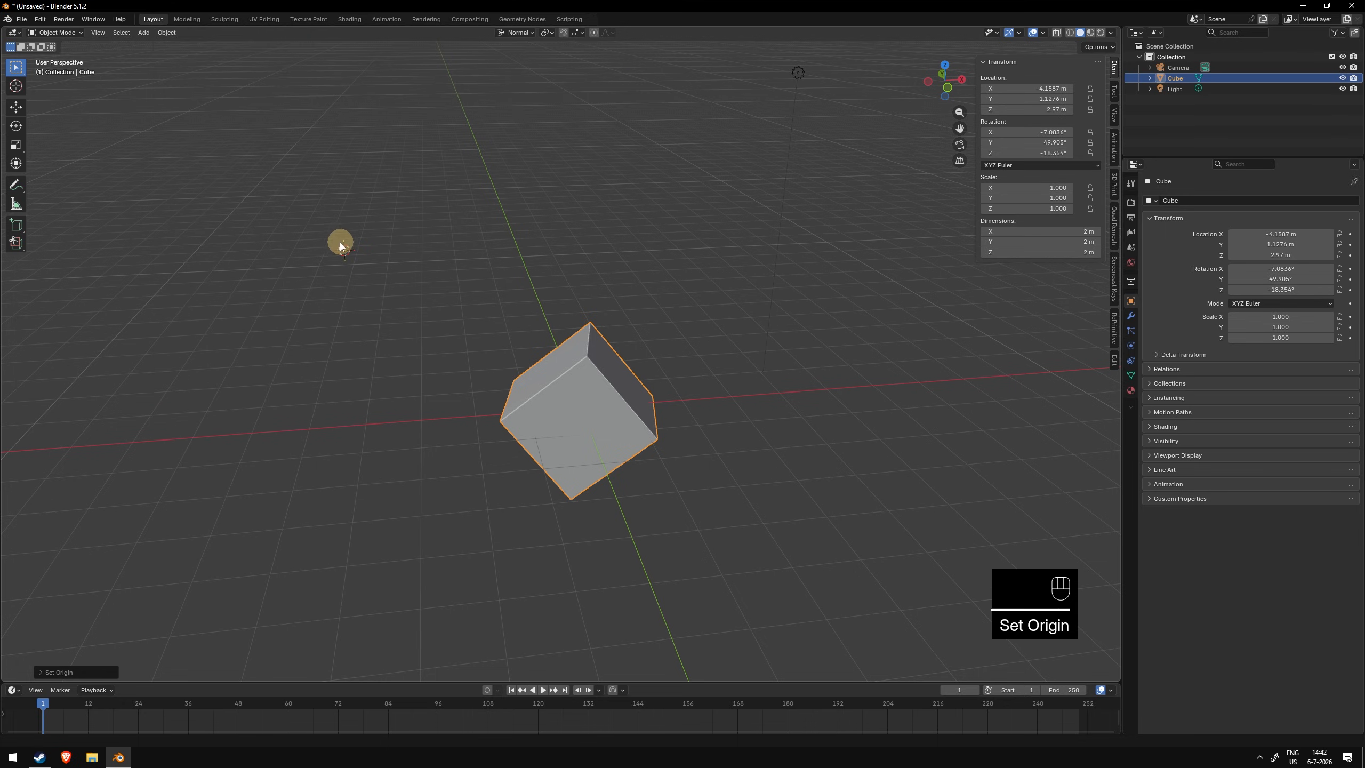
key("r")
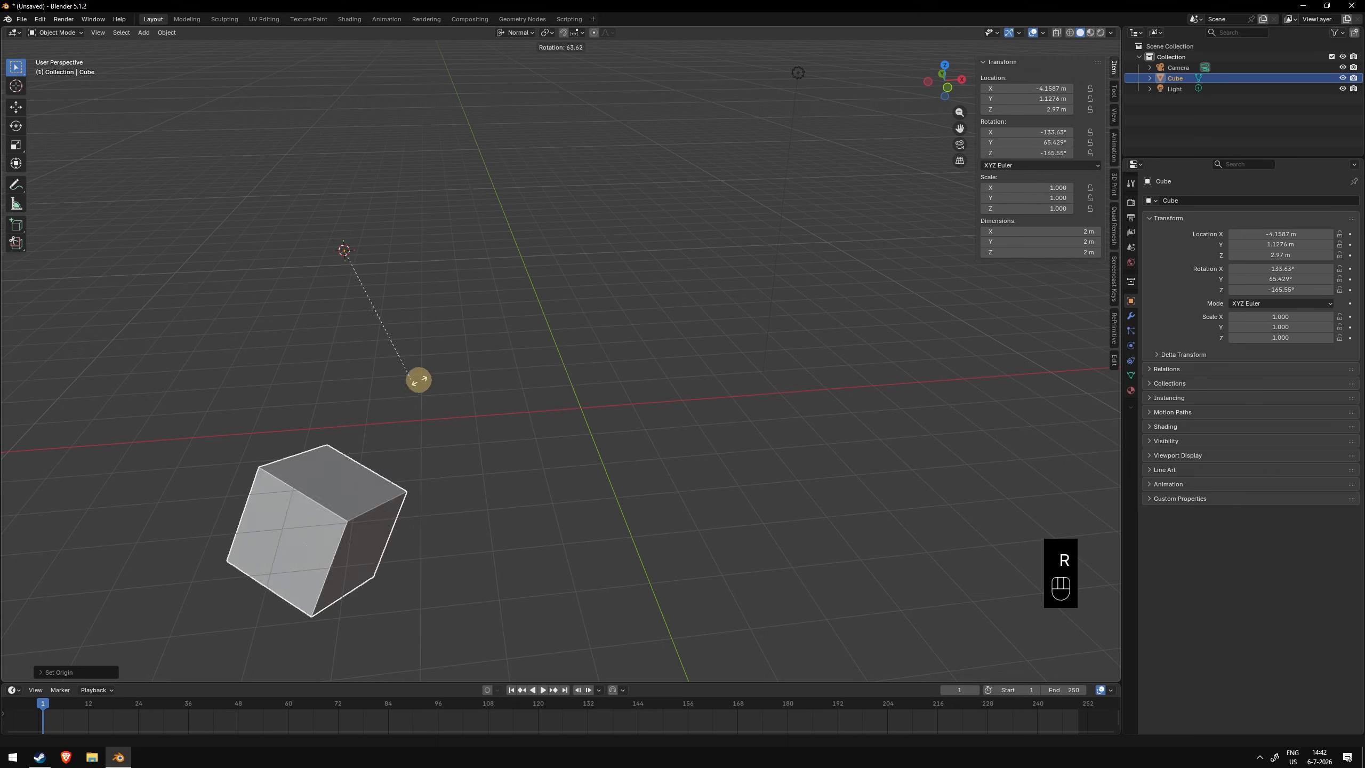
right_click(551, 150)
- Assign Alt+Q as the shortcut for the Origin to 3D Cursor command
left_click(166, 33)
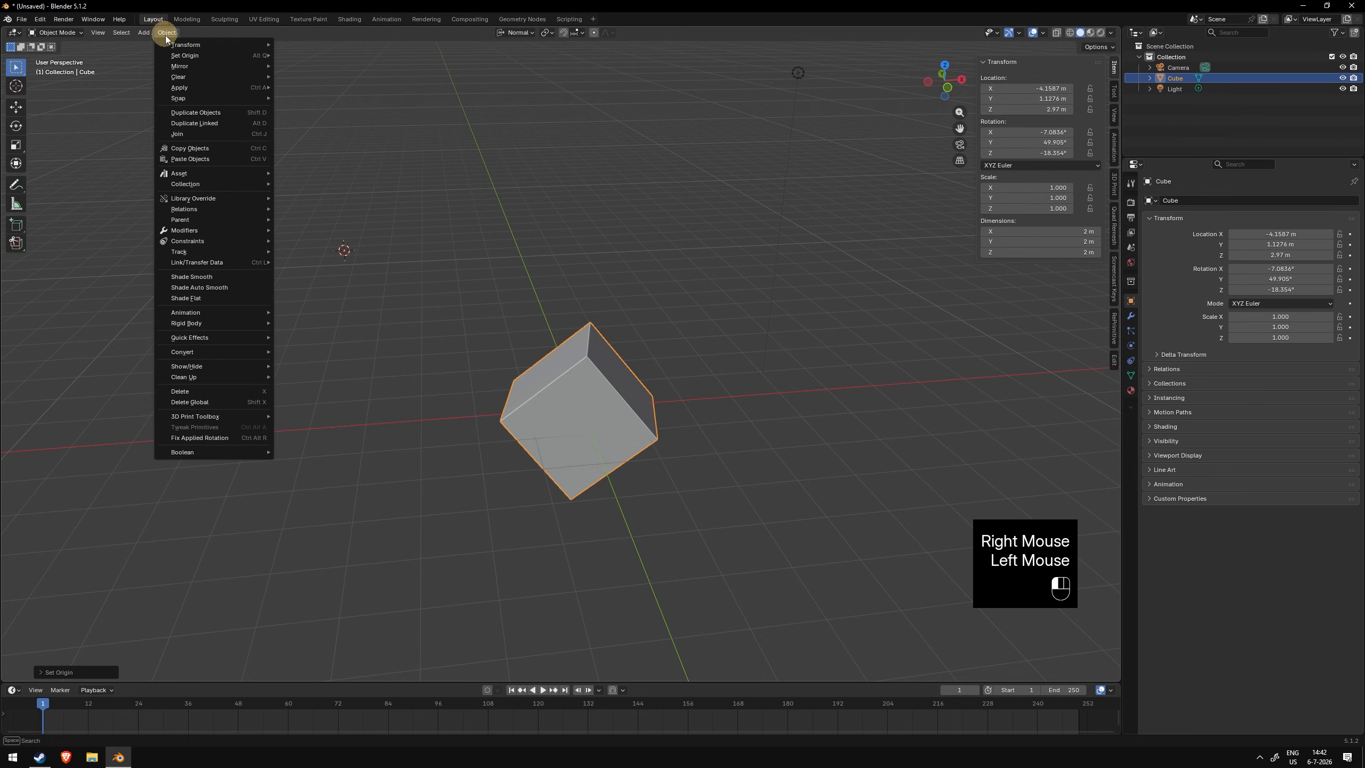
mouse_move(253, 55)
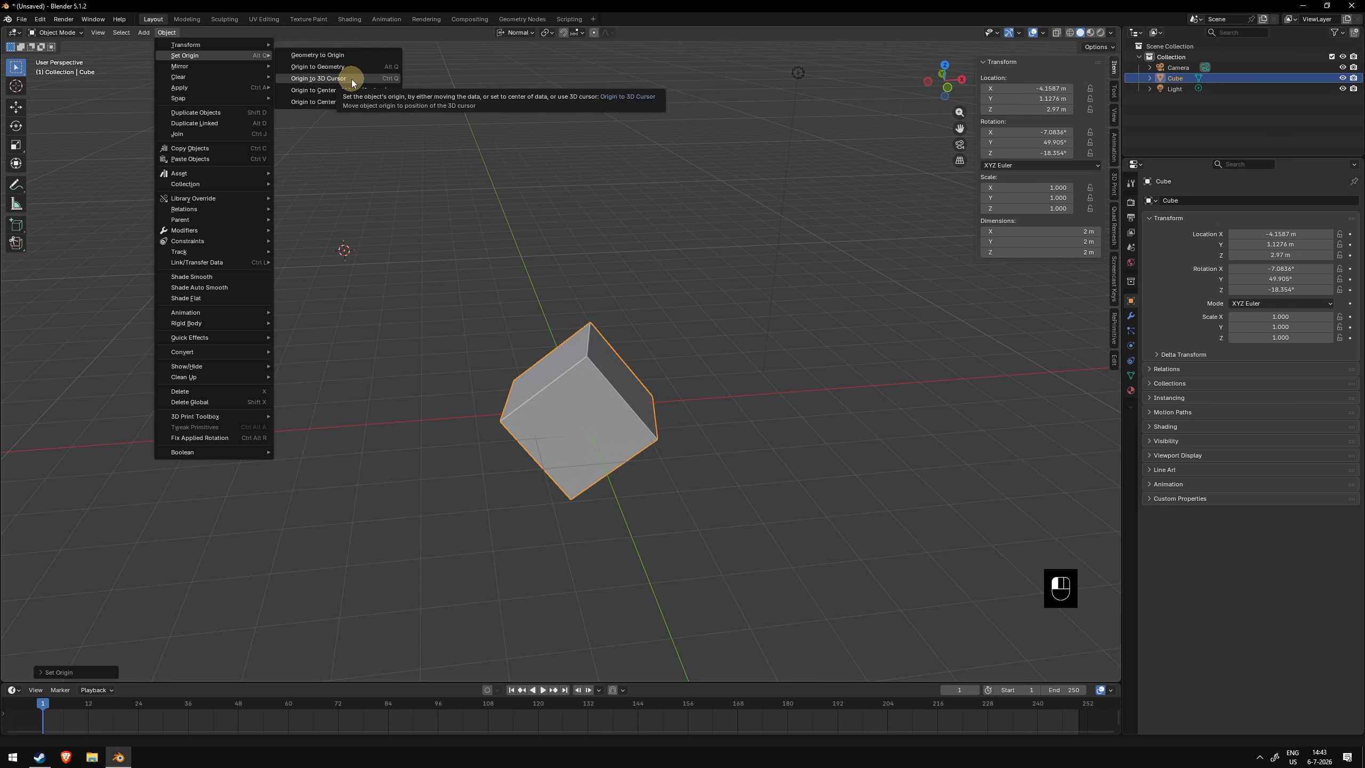
right_click(376, 67)
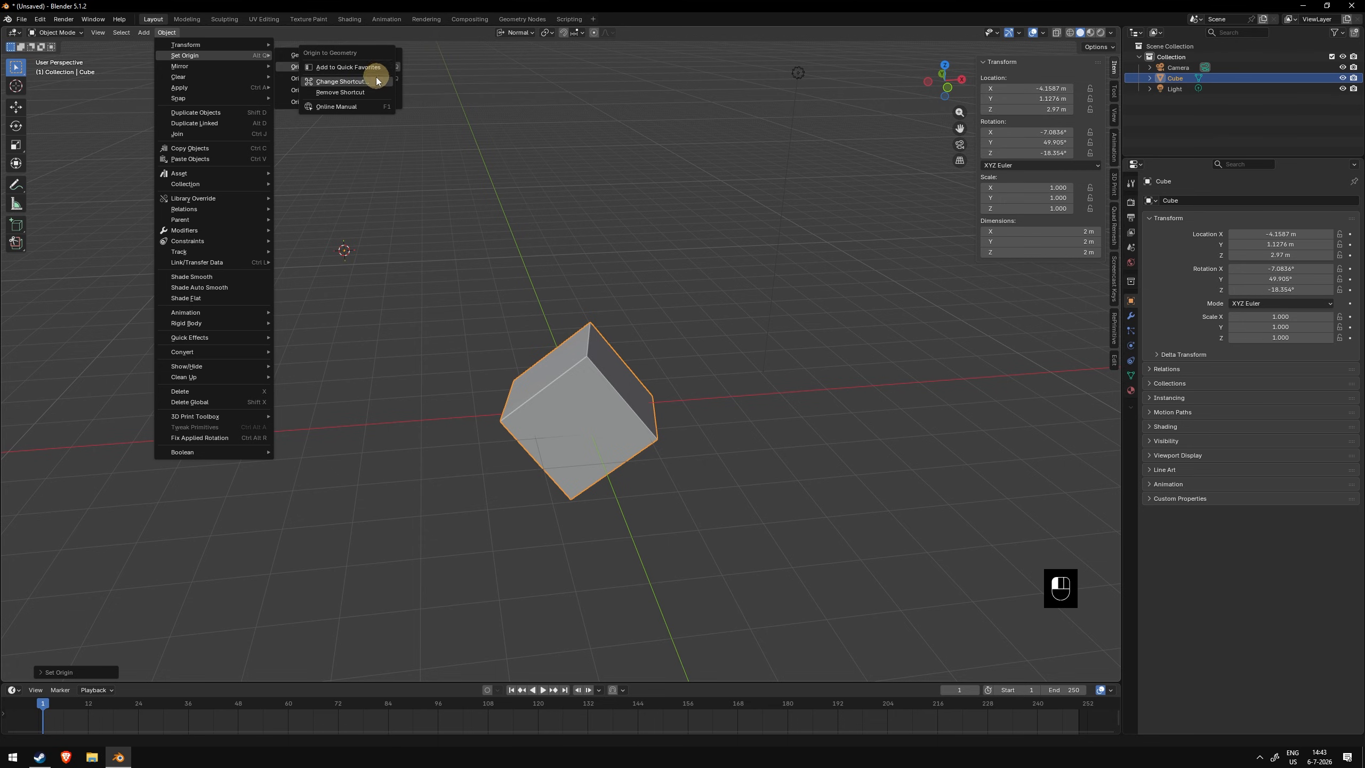
left_click(369, 81)
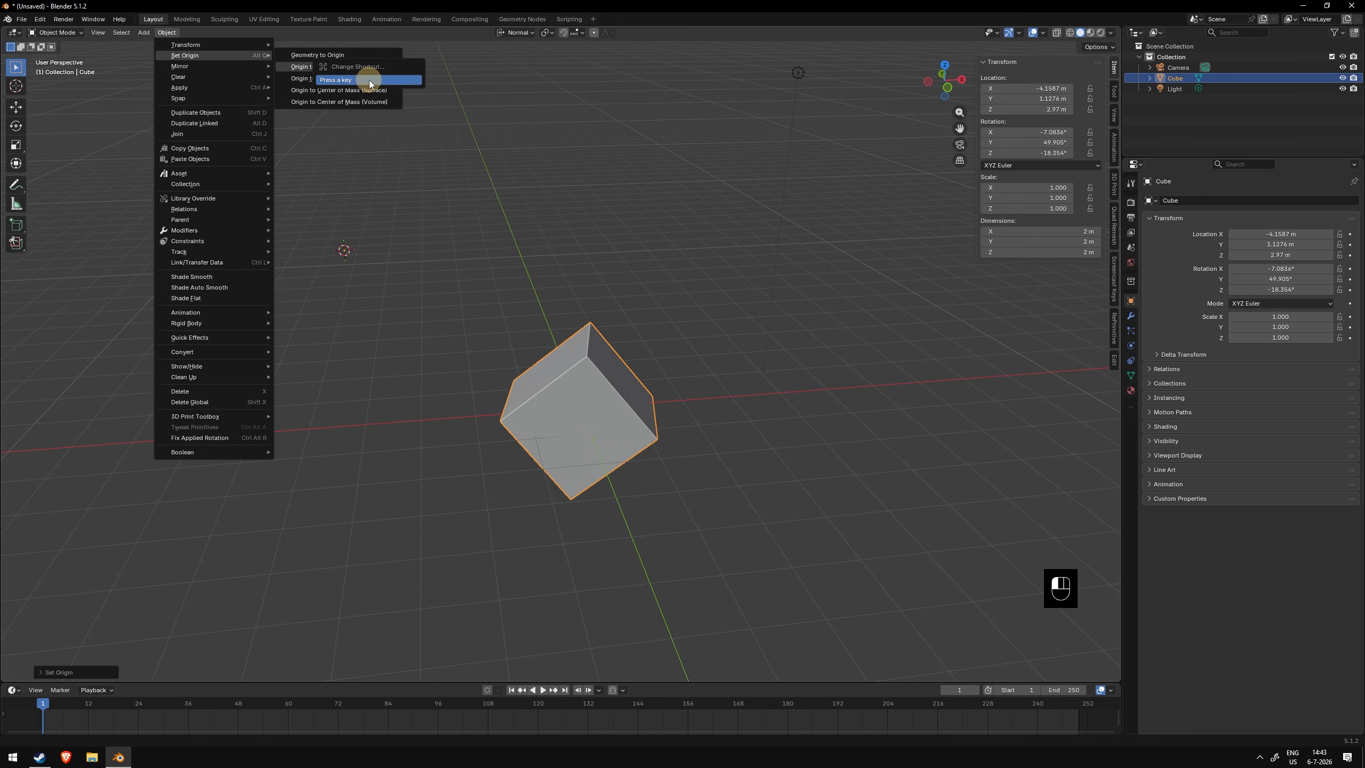
key("alt+q")
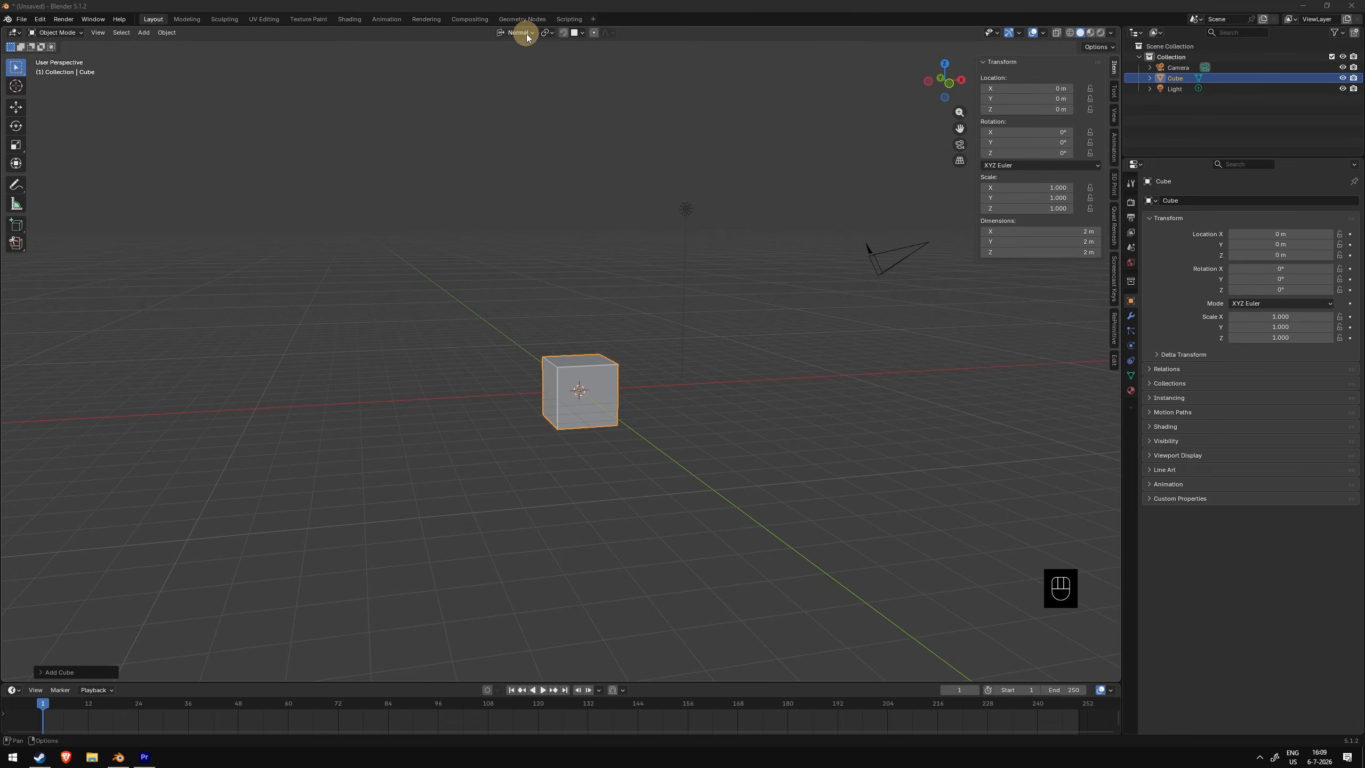
- Add a second cube and move it up and to the left of the first cube
left_click(546, 35)
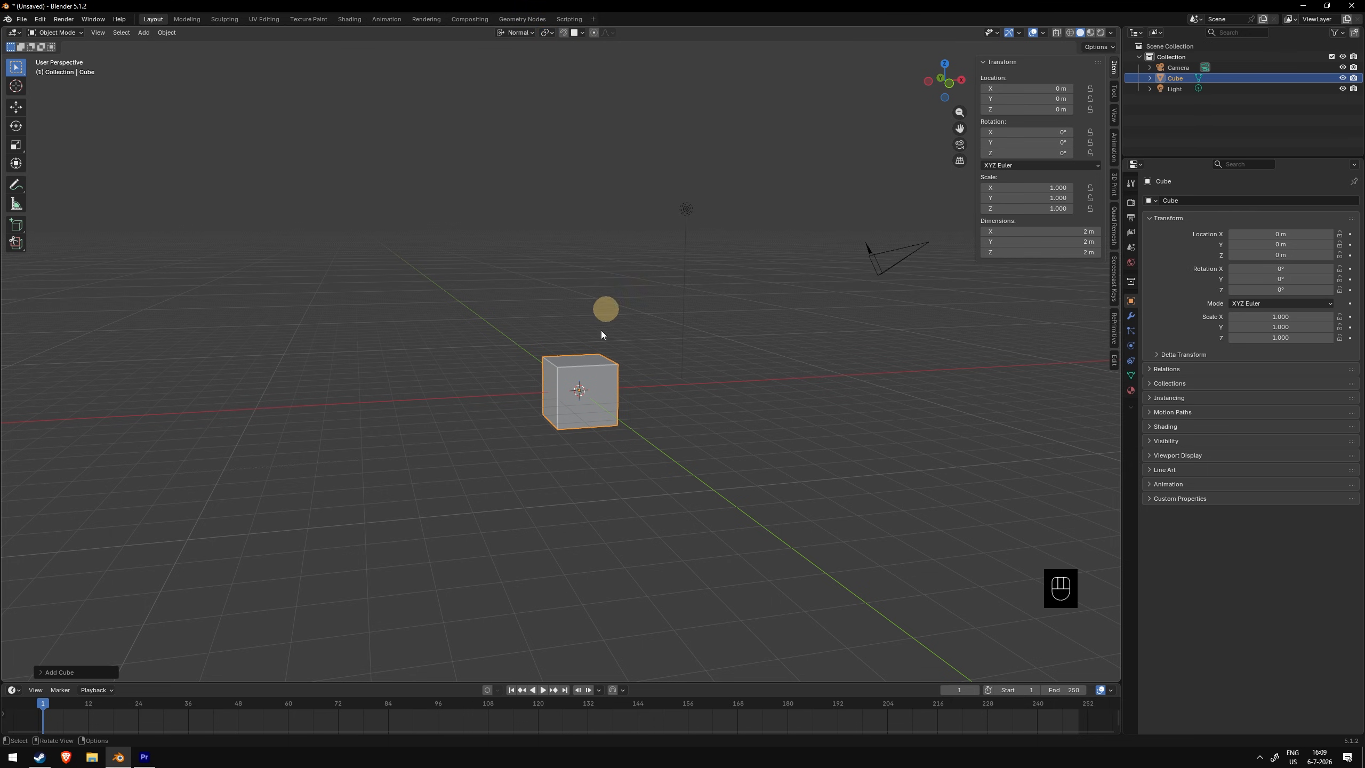
mouse_move(601, 330)
middle_mouse_down()
mouse_move(582, 342)
mouse_move(609, 344)
mouse_move(588, 336)
middle_mouse_up()
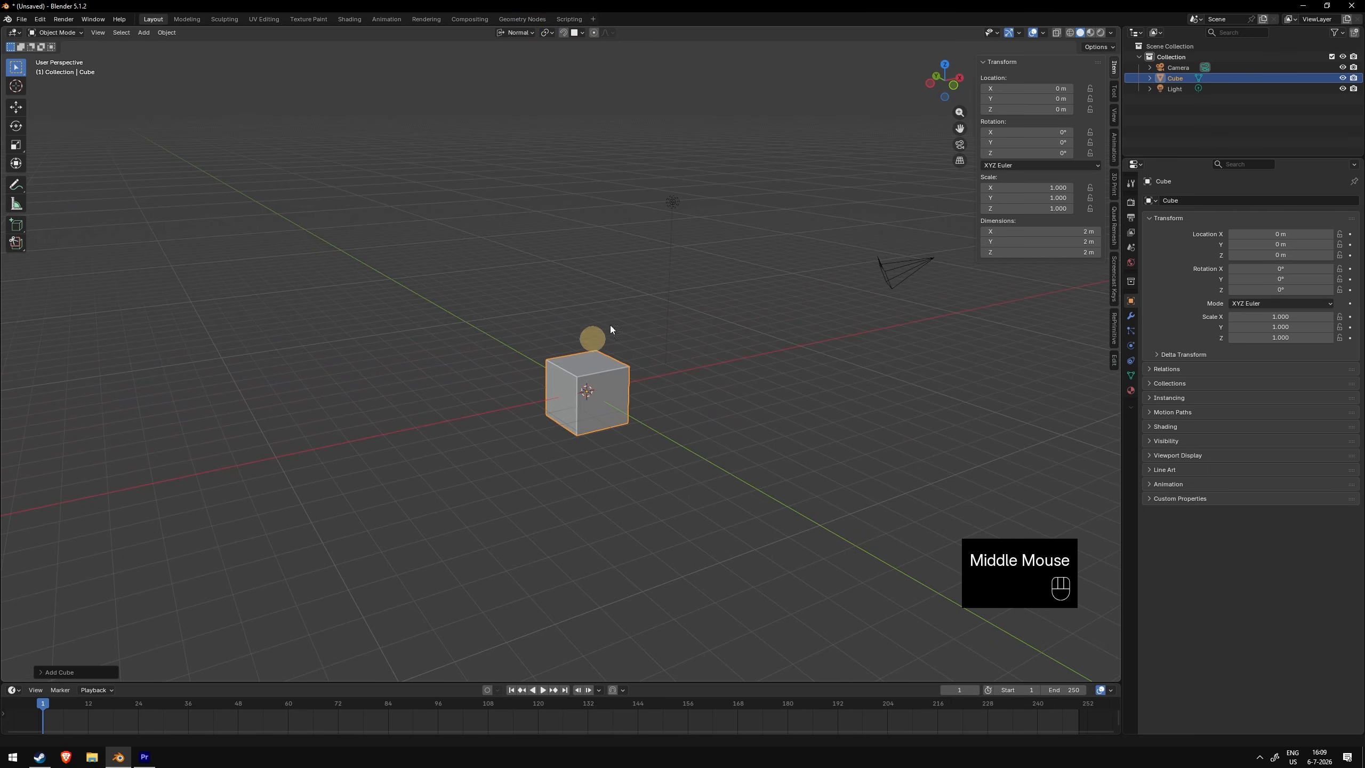
left_click(548, 34)
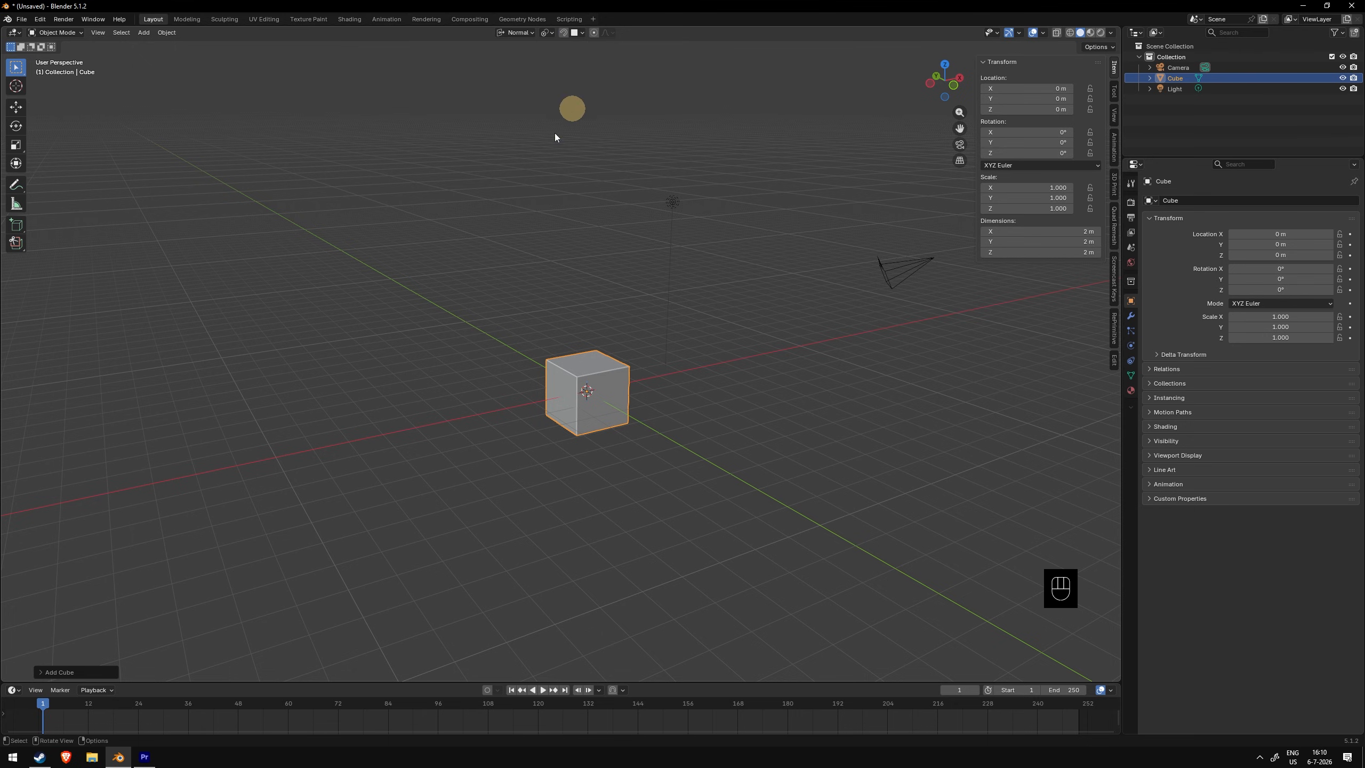
key("shift+a")
left_click(513, 260)
key("g")
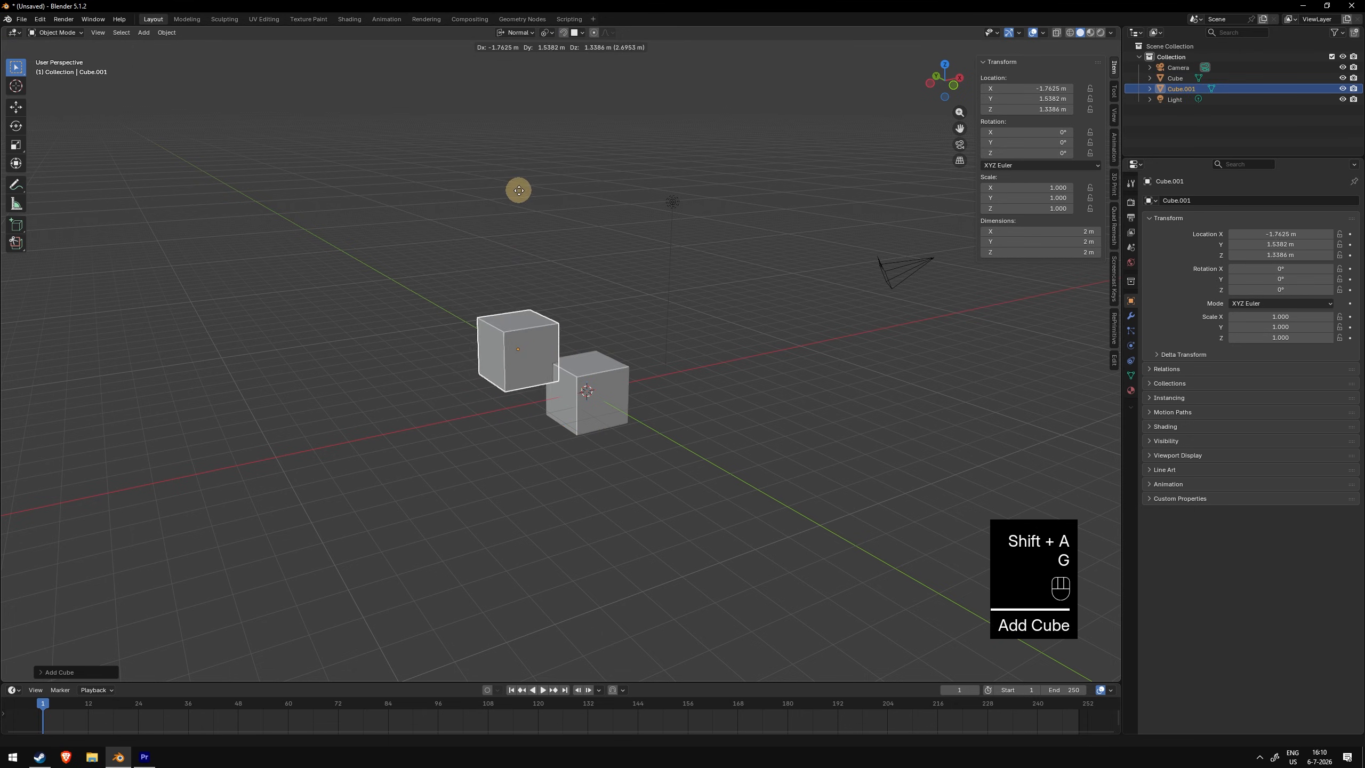
left_click(497, 177)
- Select both cubes with the new cube active and try rotating them together
left_click(549, 33)
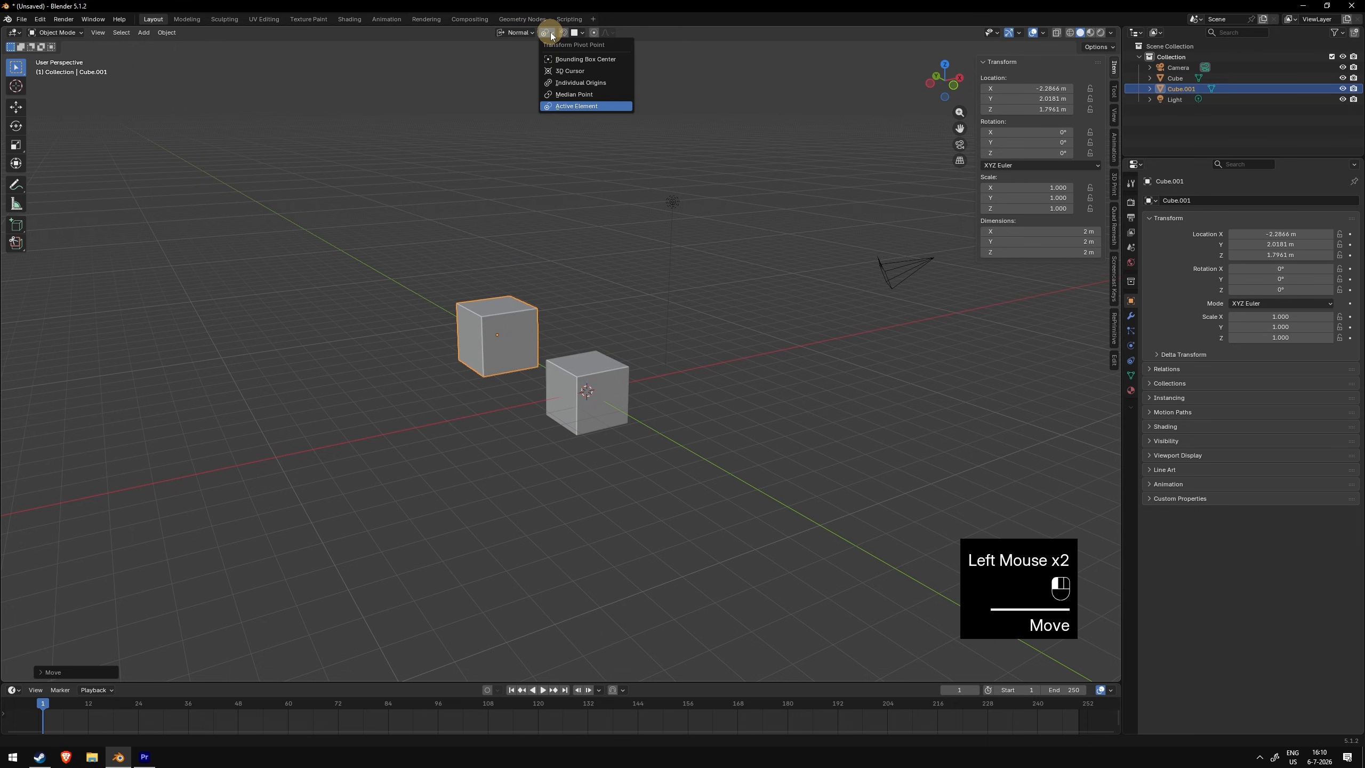
left_click(580, 389, "shift")
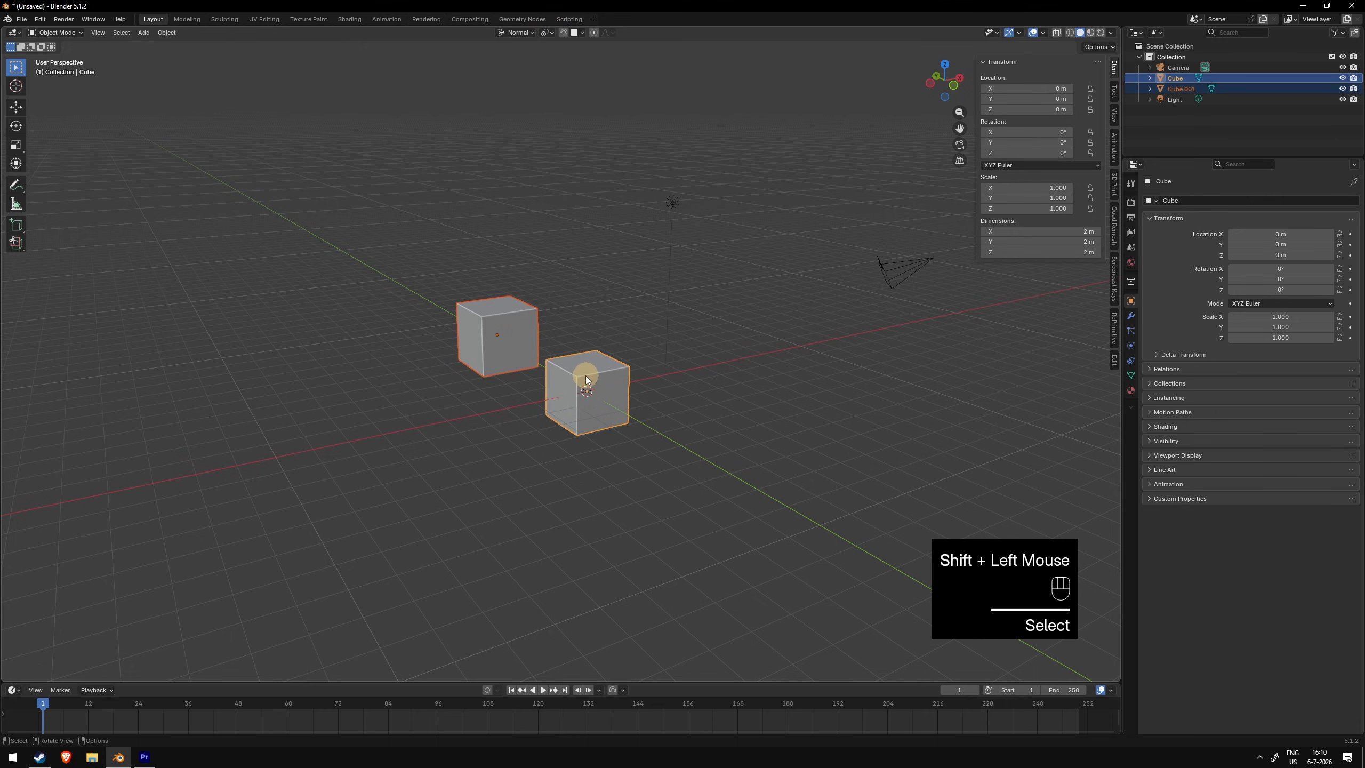
left_click(505, 329, "shift")
key("r")
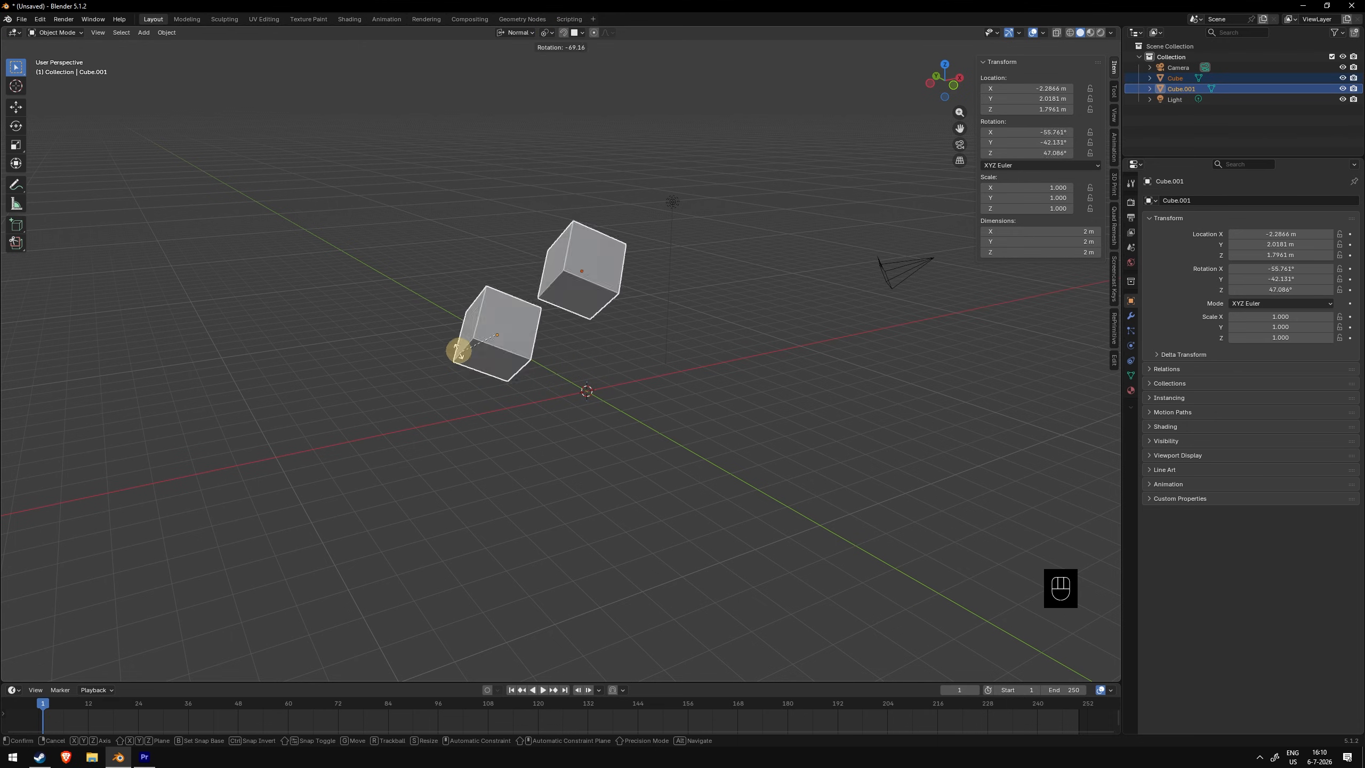
right_click(530, 138)
- Set the pivot point to Active Element and rotate both cubes around the active cube
left_click(548, 33)
left_click(572, 106)
key("r")
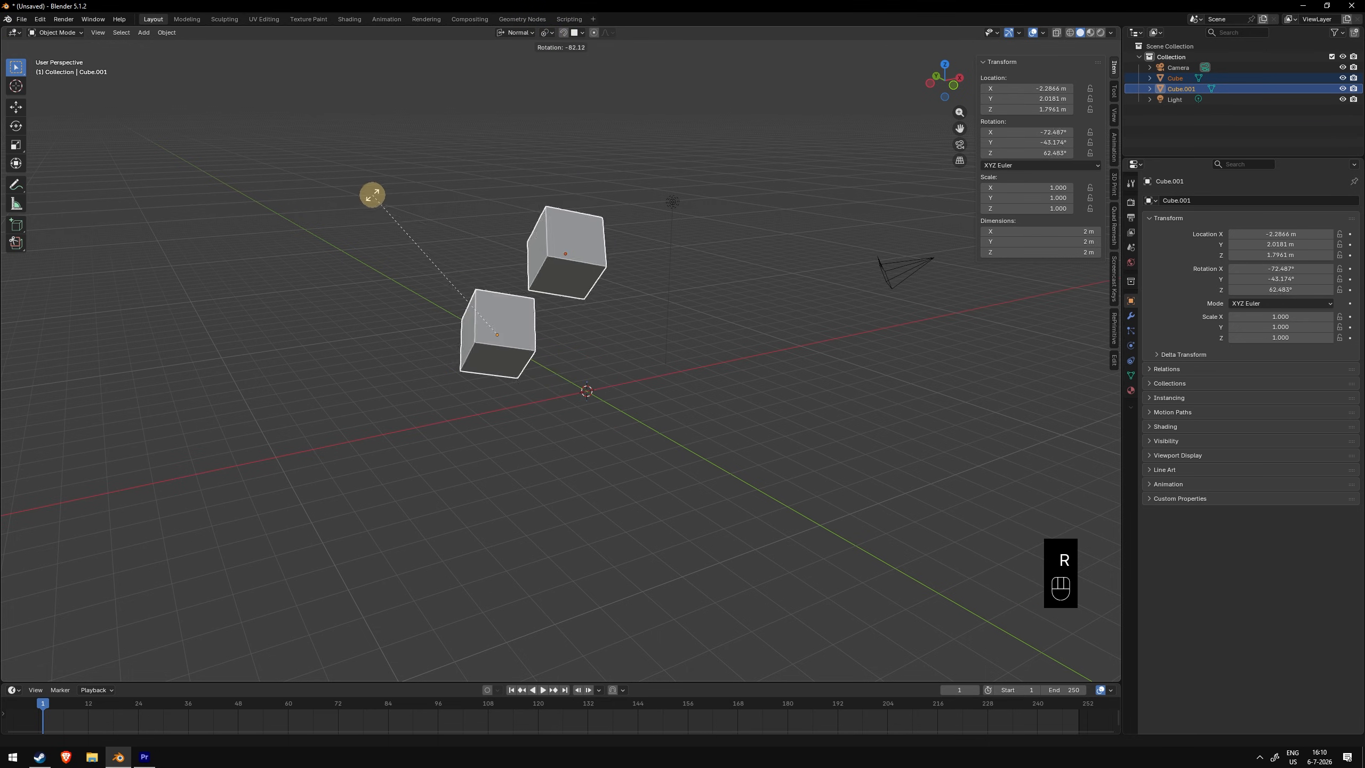
left_click(537, 102)
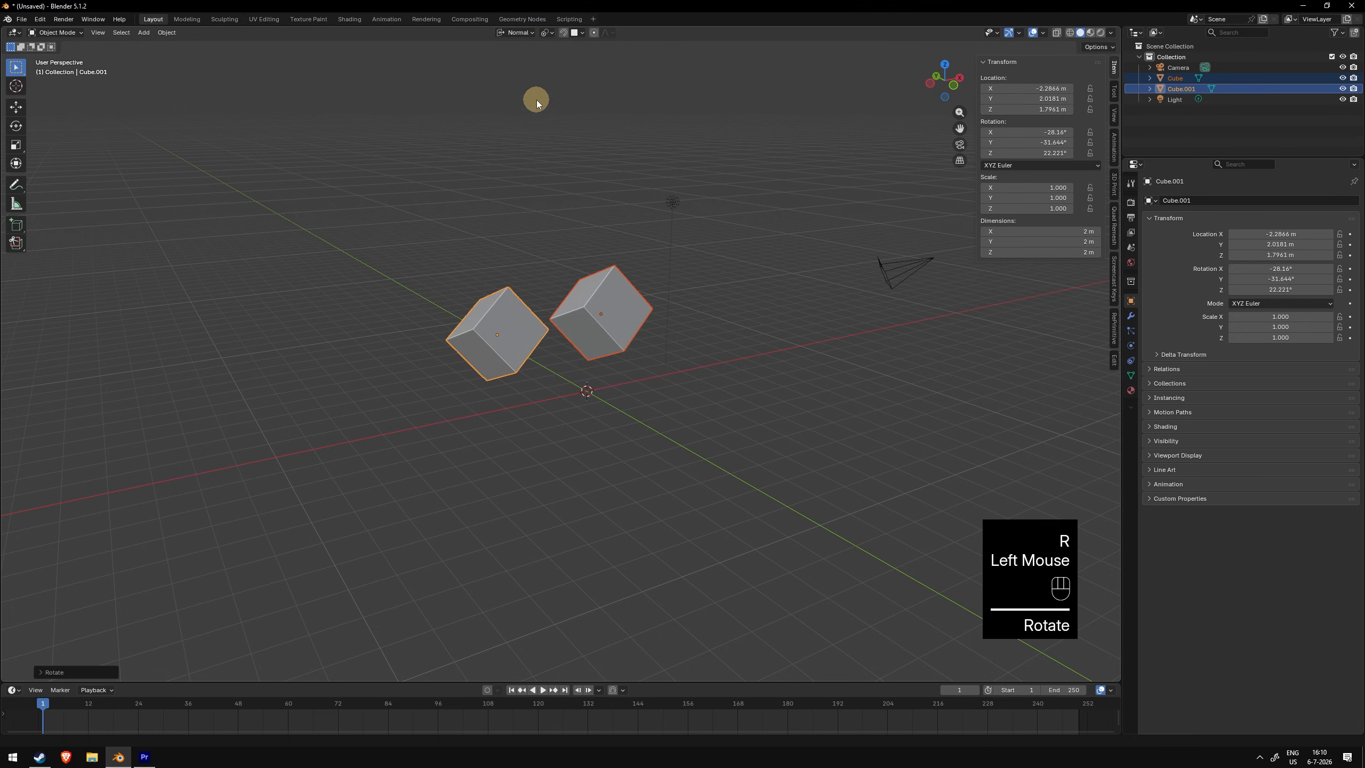
- Box-select both cubes and rotate them together around the active cube
mouse_move(620, 252)
middle_mouse_down()
mouse_move(582, 276)
mouse_move(606, 273)
mouse_move(606, 247)
middle_mouse_up()
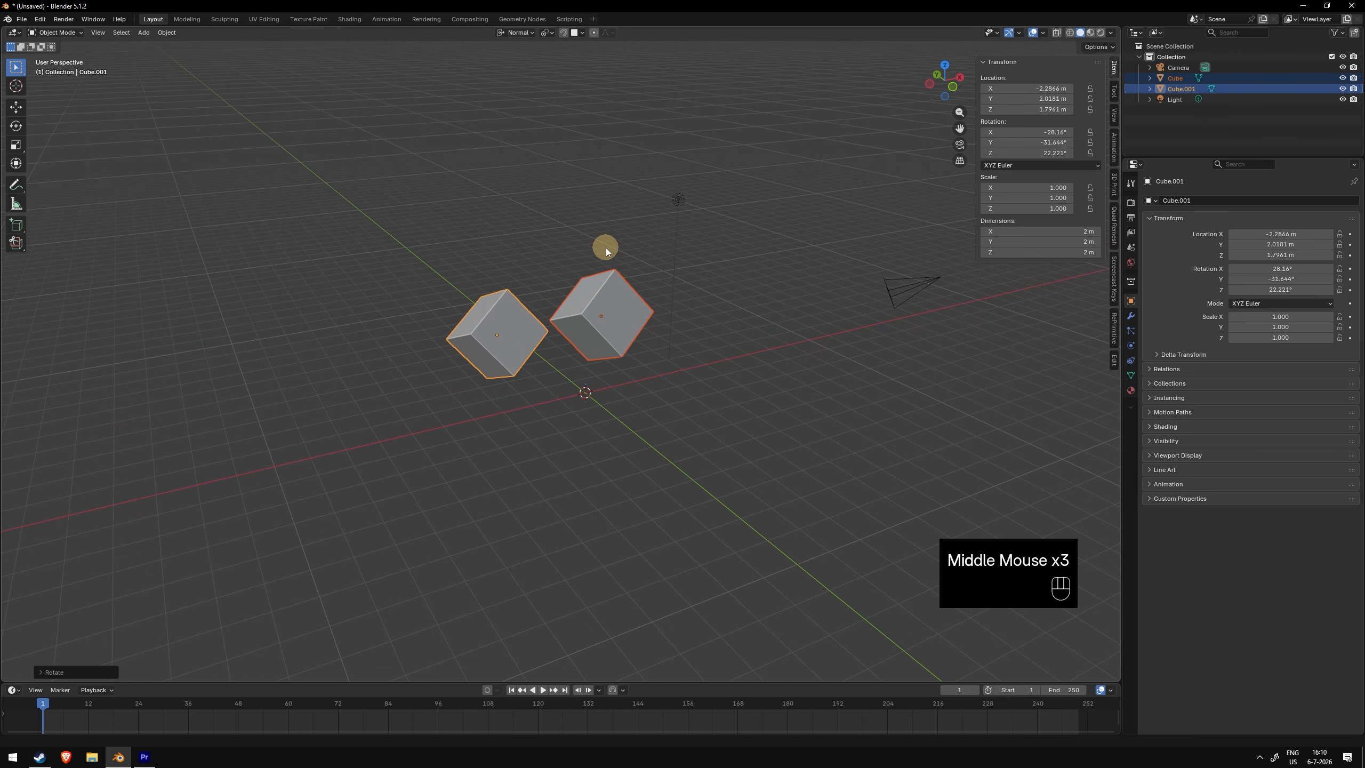
key("ctrl+a")
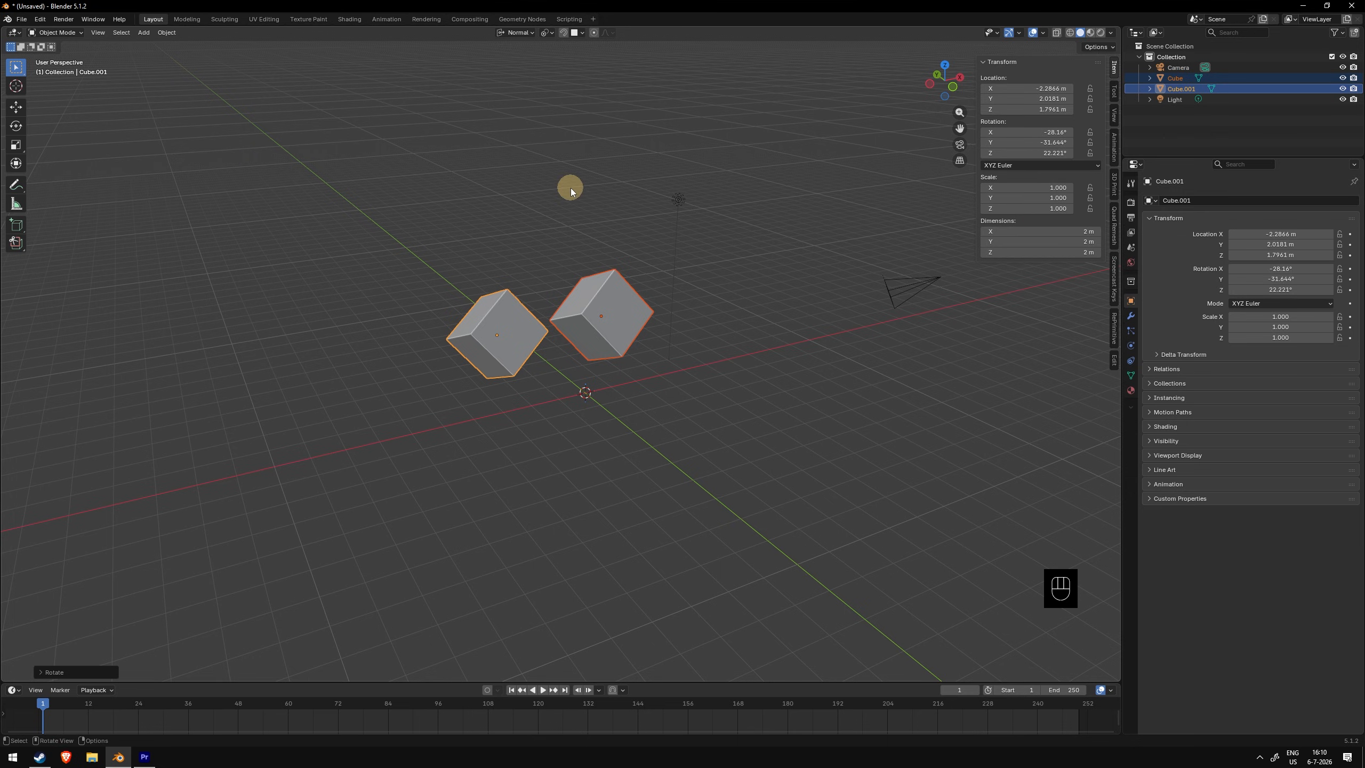
key("ctrl+a")
left_click(610, 313)
left_click_drag(438, 273, 671, 354, "shift")
key("r")
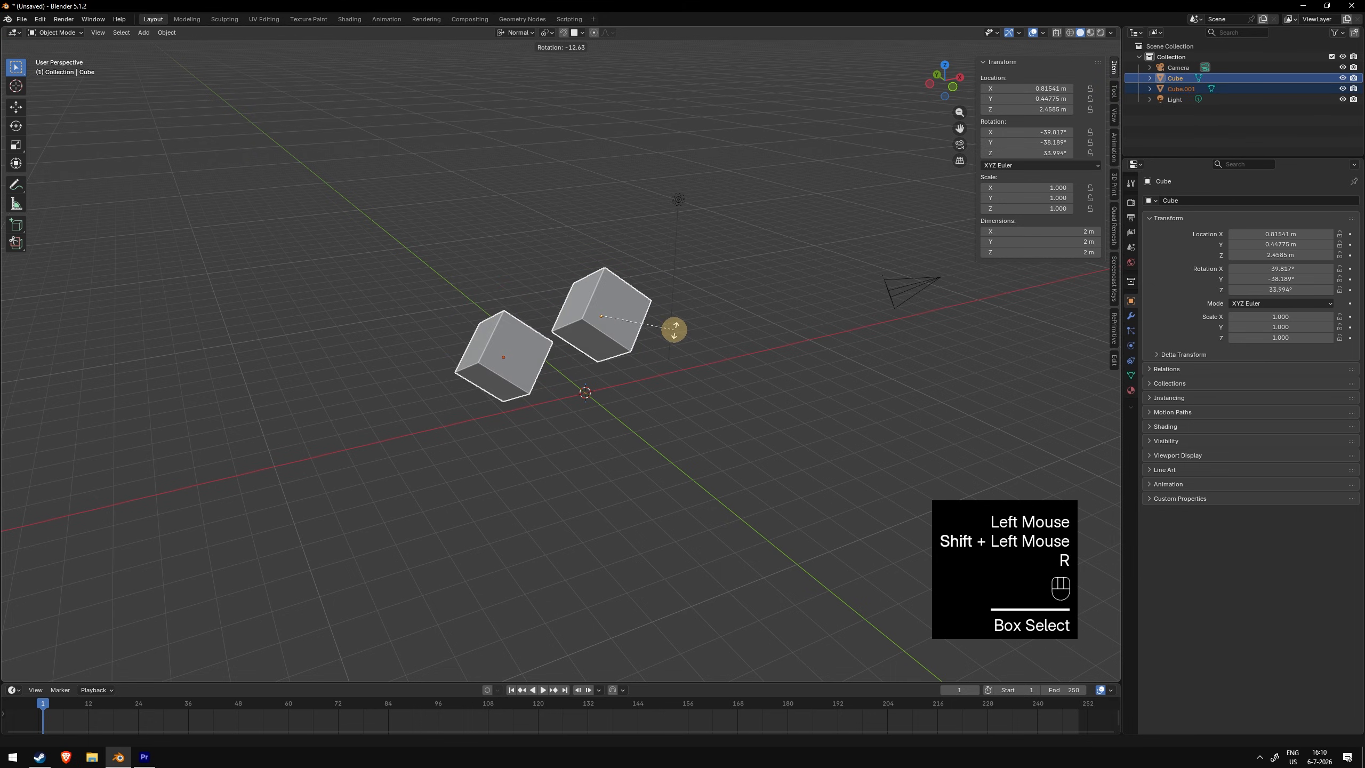
left_click(672, 323)
- Apply the rotation to the selected cubes and select only the first cube
key("ctrl+a")
left_click(638, 242)
left_click(638, 242)
left_click(630, 293)
- Try moving the first cube twice, cancelling each move
middle_click_drag(634, 284, 606, 274)
key("g")
right_click(600, 221)
middle_click_drag(602, 221, 534, 161)
key("g")
right_click(650, 193)
- Rotate the first cube about its normal Z axis by about 180°
left_click(515, 33)
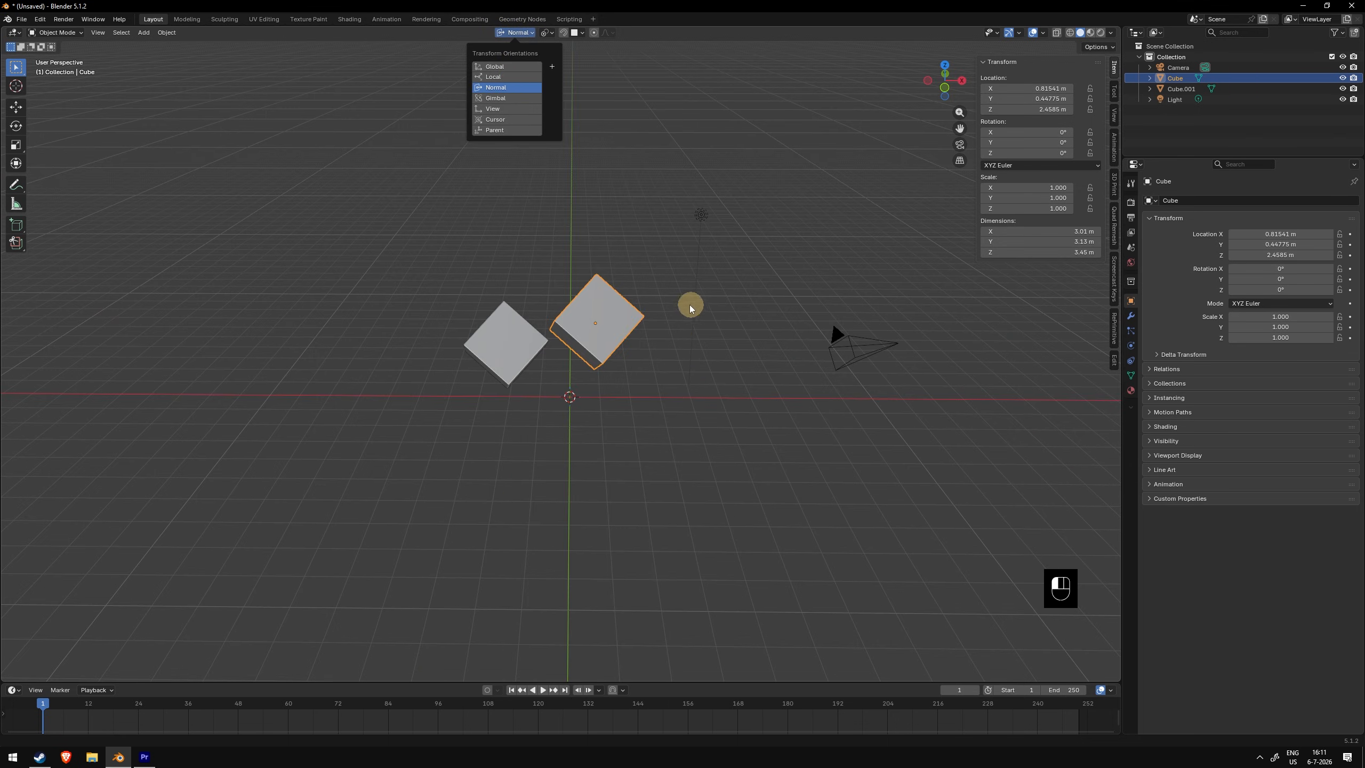
left_click(650, 266)
key("r")
key("z")
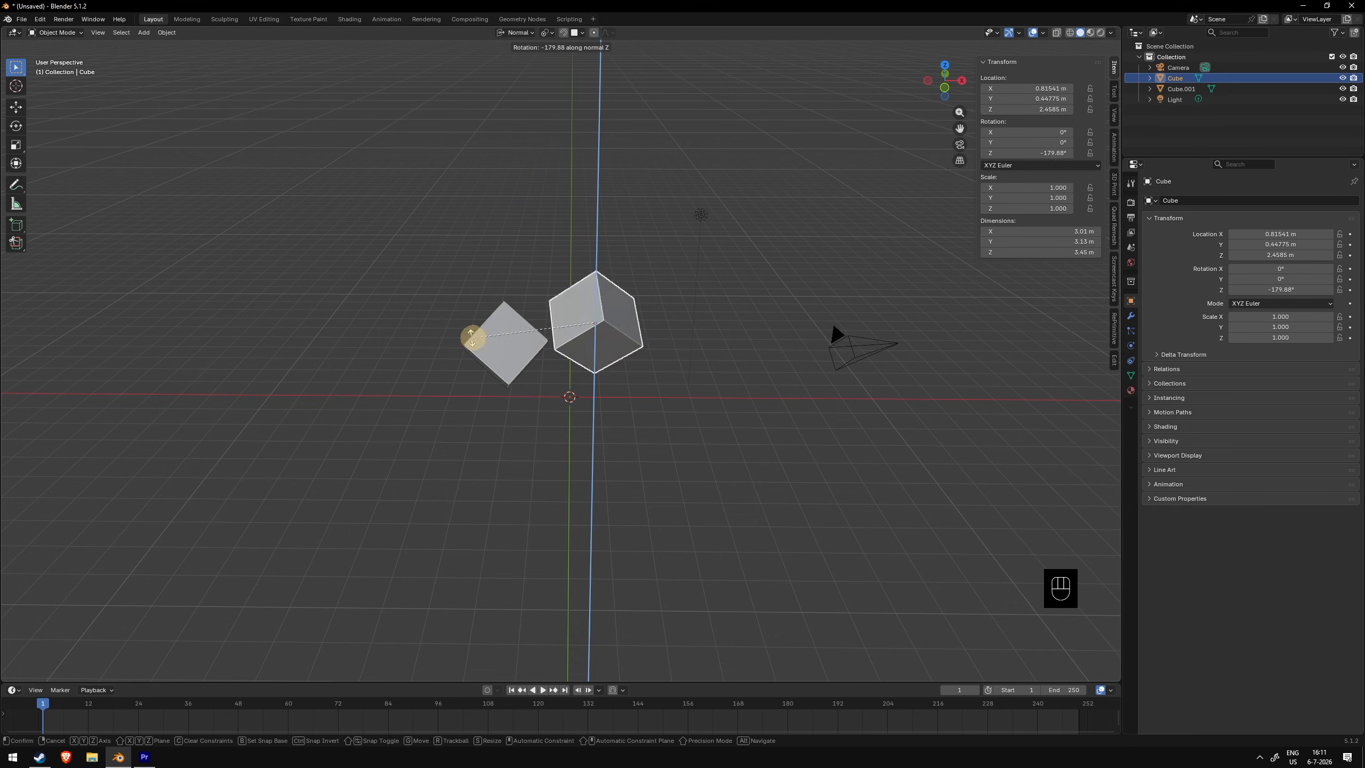
left_click(723, 285)
- Switch the cube into Sculpt Mode using the mode pie menu
middle_click_drag(723, 284, 588, 263)
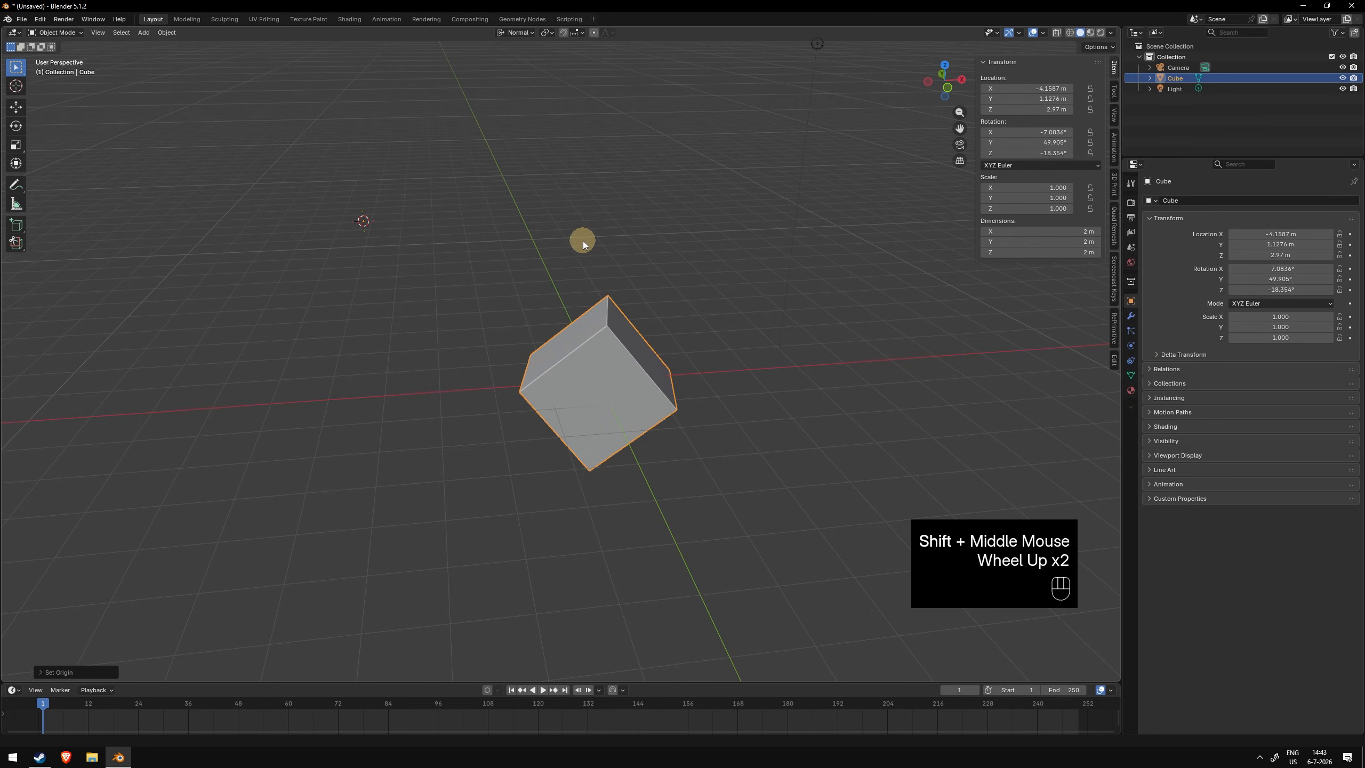
middle_click_drag(605, 247, 605, 265, "shift")
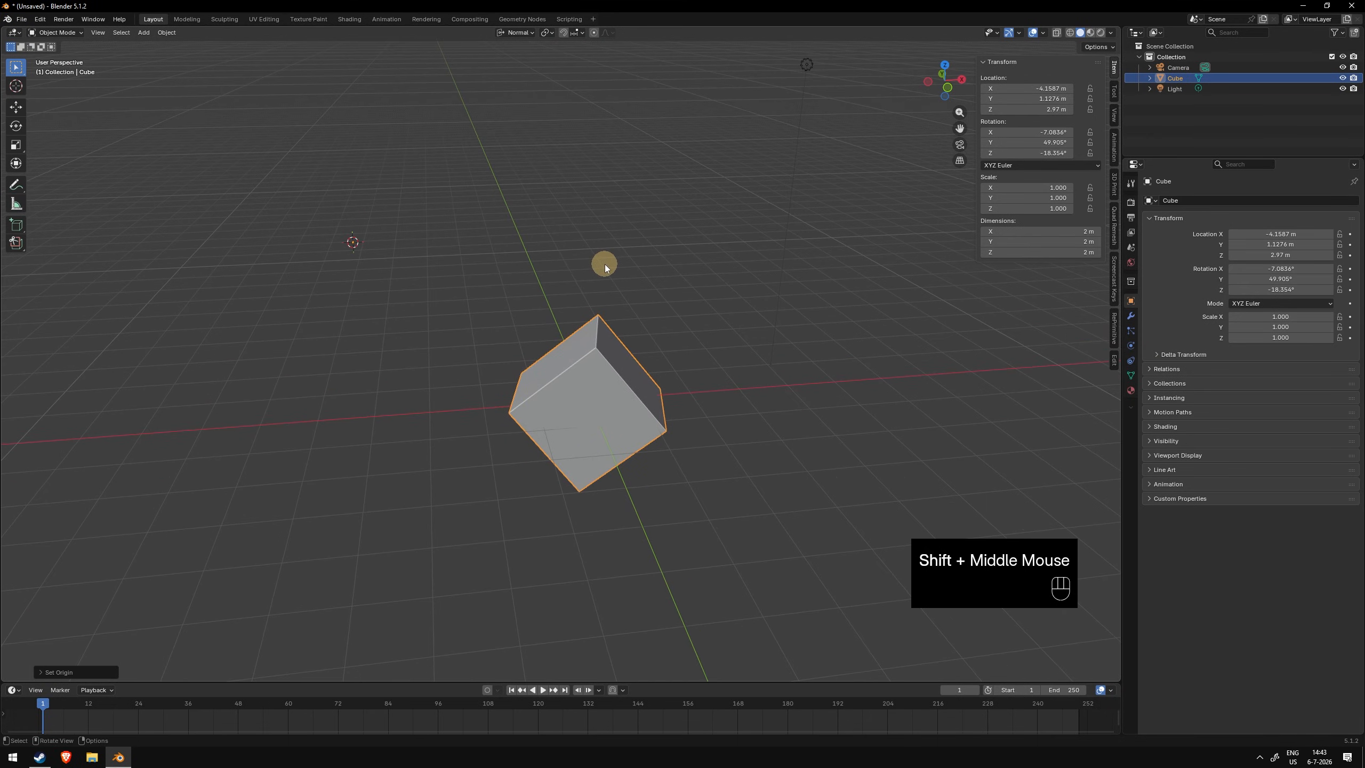
key("ctrl+Tab")
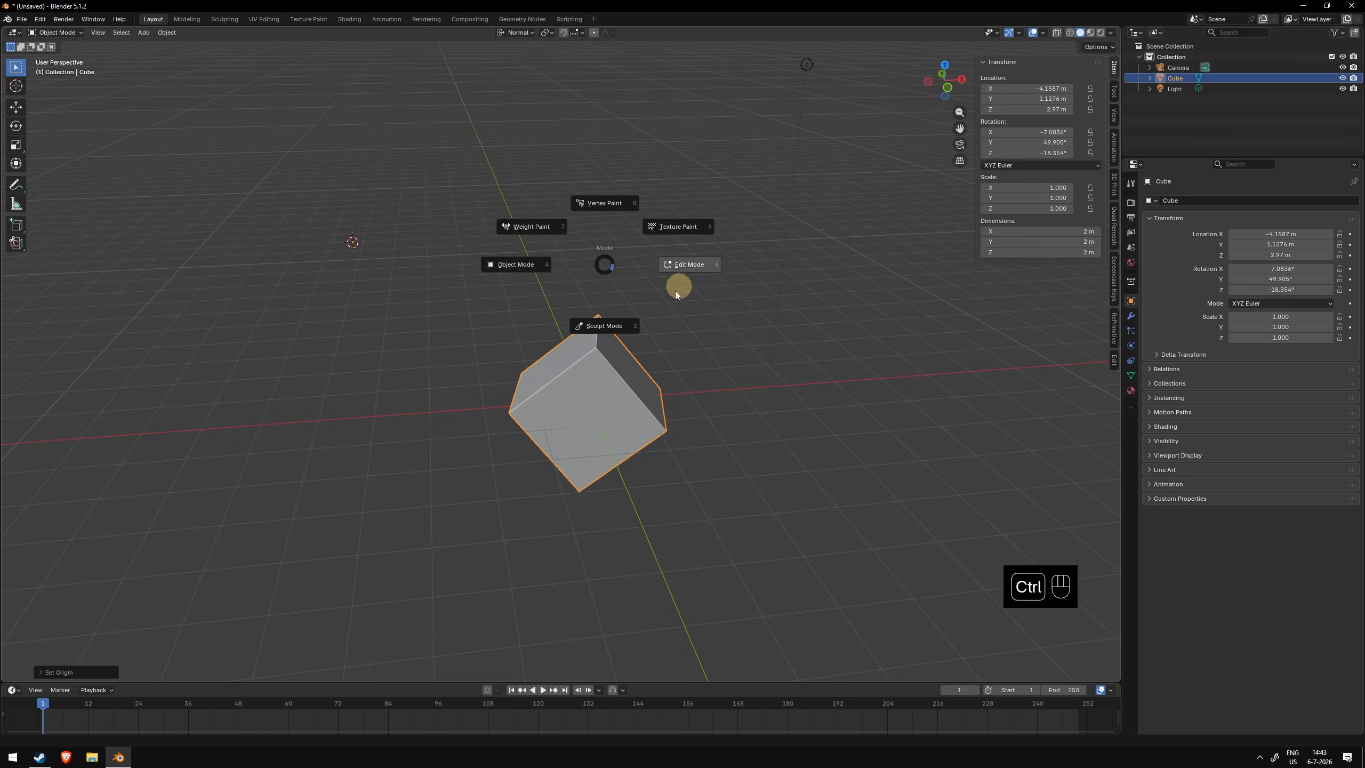
left_click(672, 257)
key("ctrl+Tab")
left_click(653, 320)
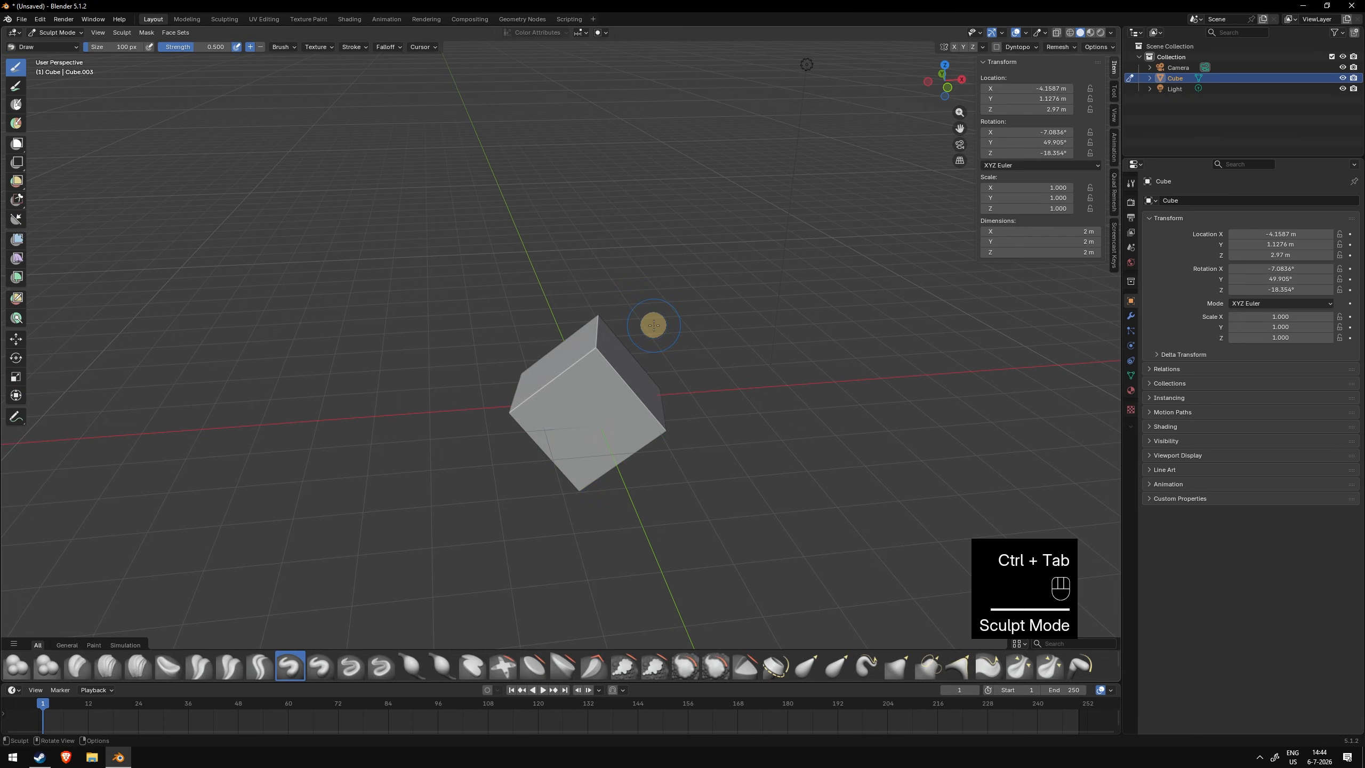
- Return the cube to Object Mode, then toggle Edit Mode on and off
key("ctrl+Tab")
left_click(564, 326)
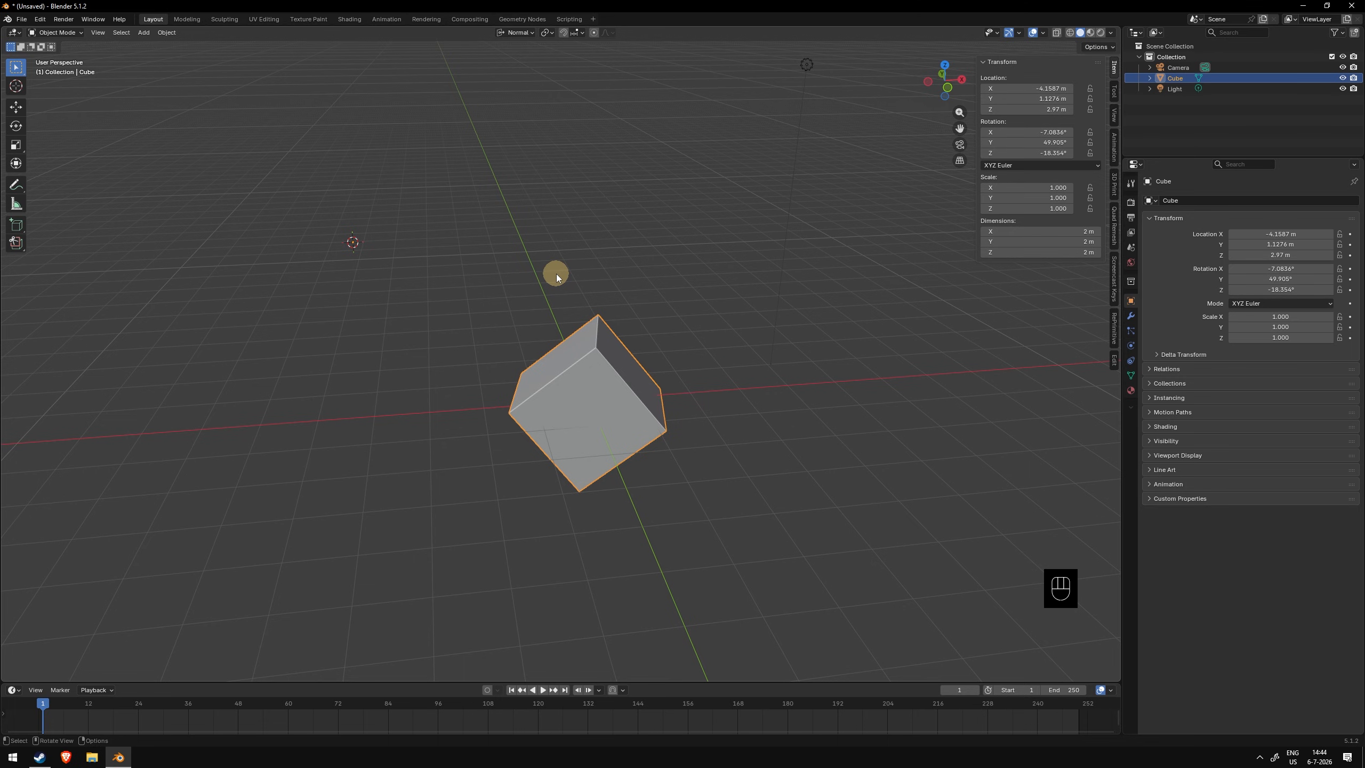
key("Tab")
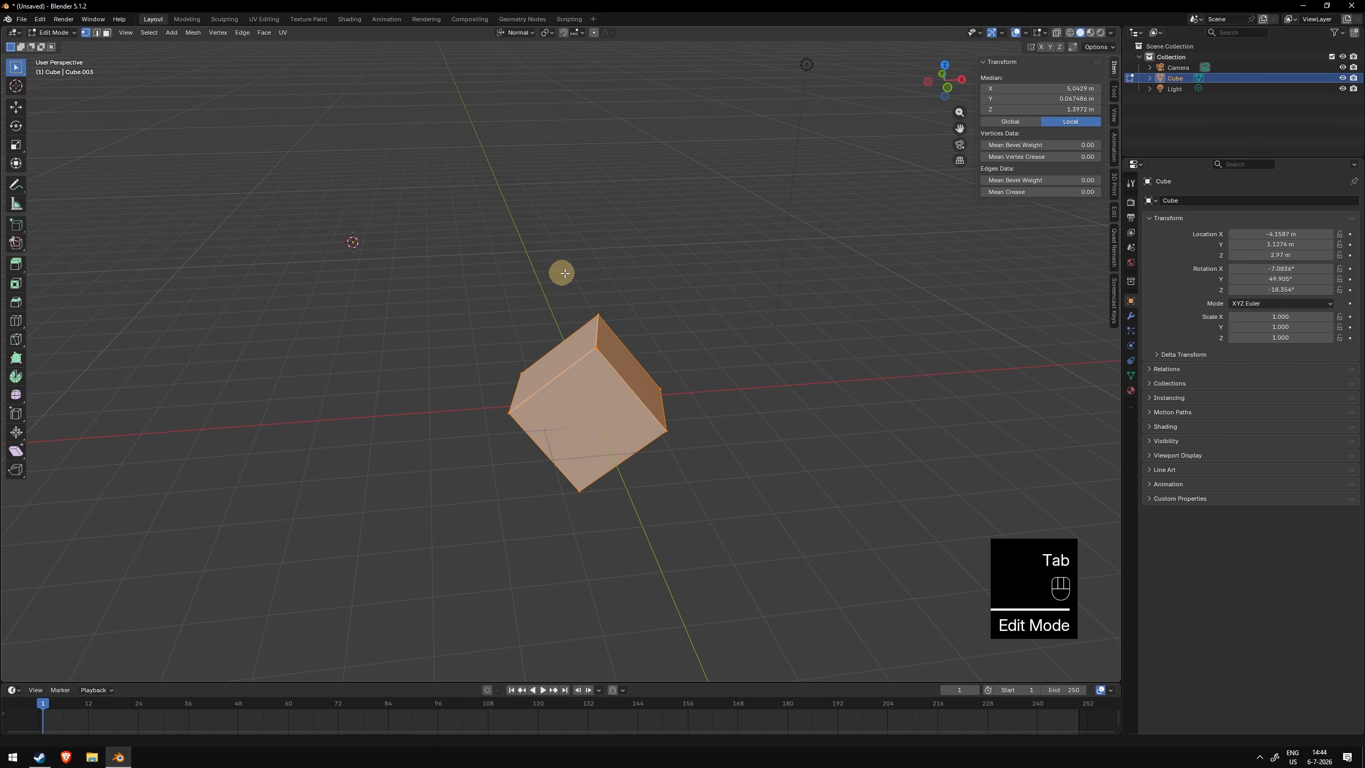
middle_click_drag(557, 273, 591, 268)
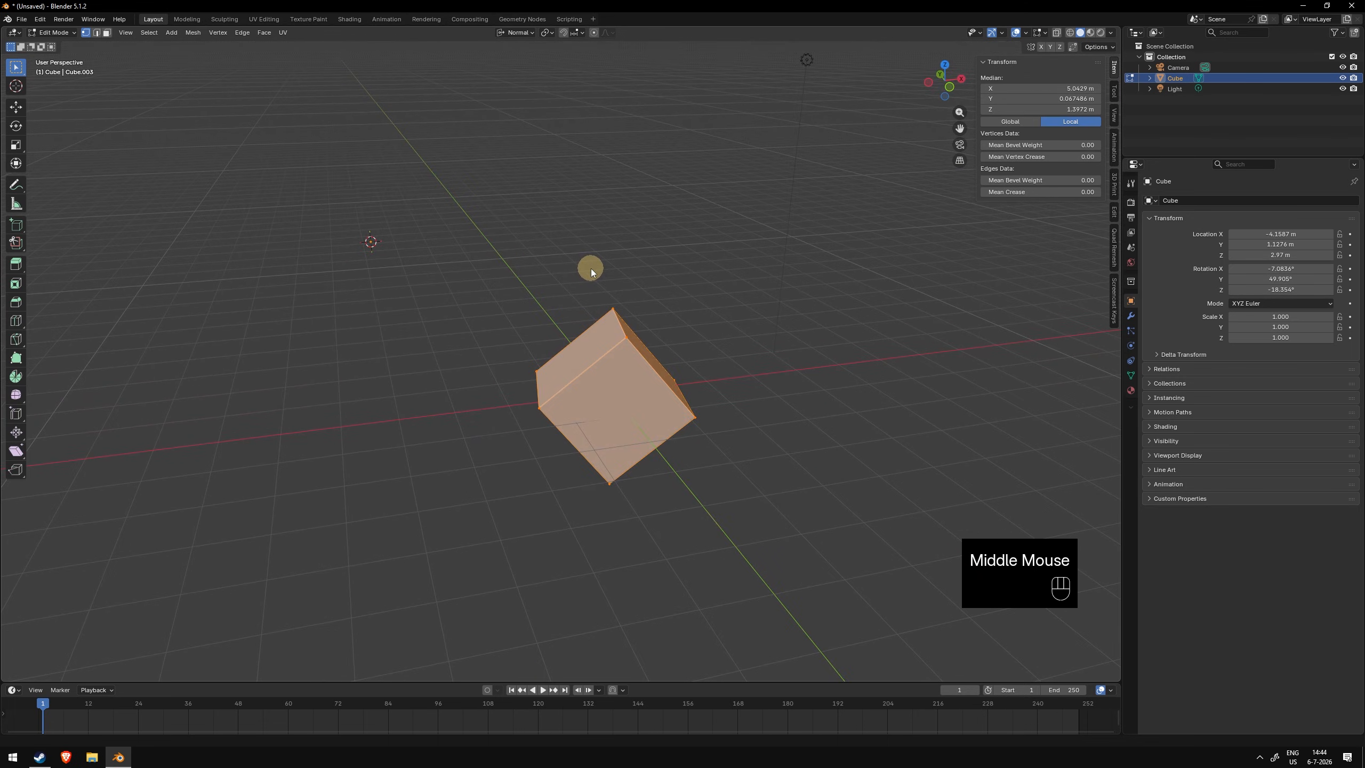
key("Tab")
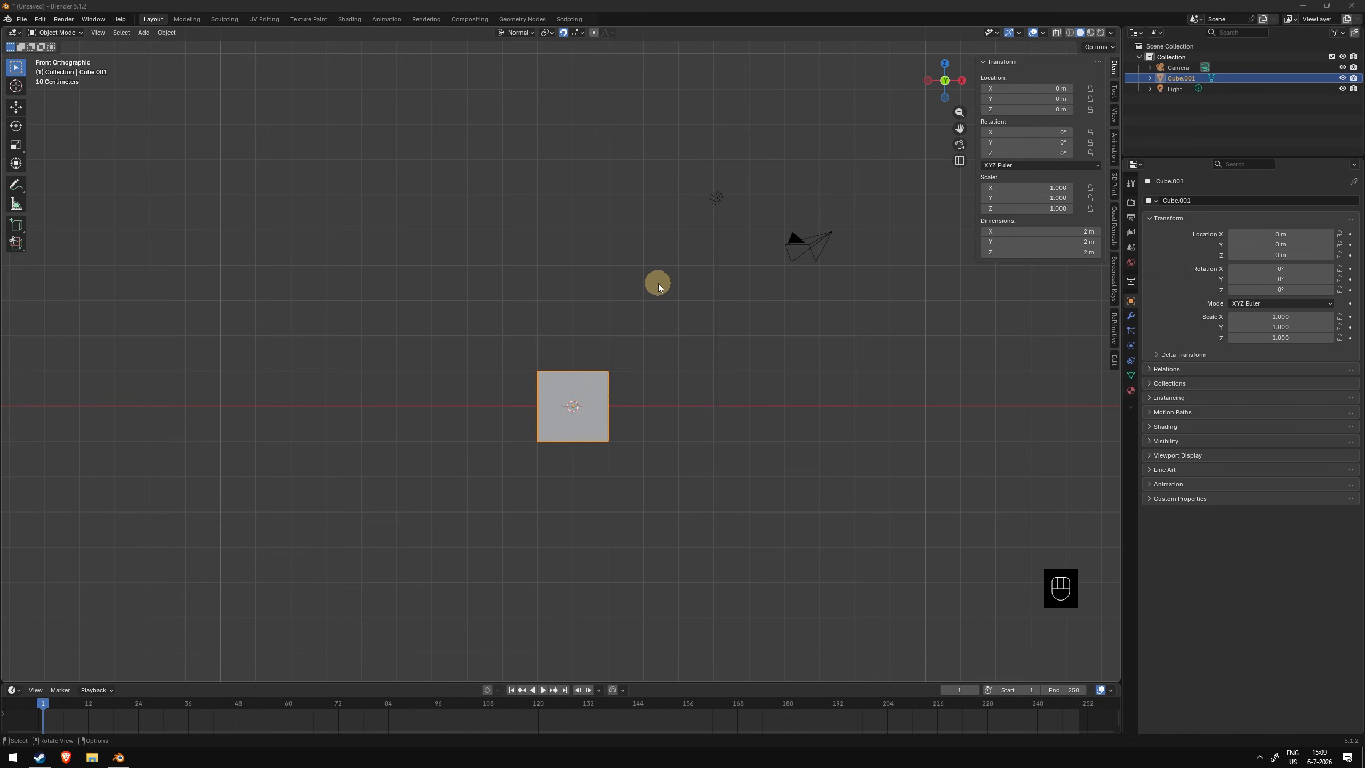
- Review the snapping options and try a snapped move of the cube
left_click(659, 287)
key("shift+Tab")
key("shift+Tab")
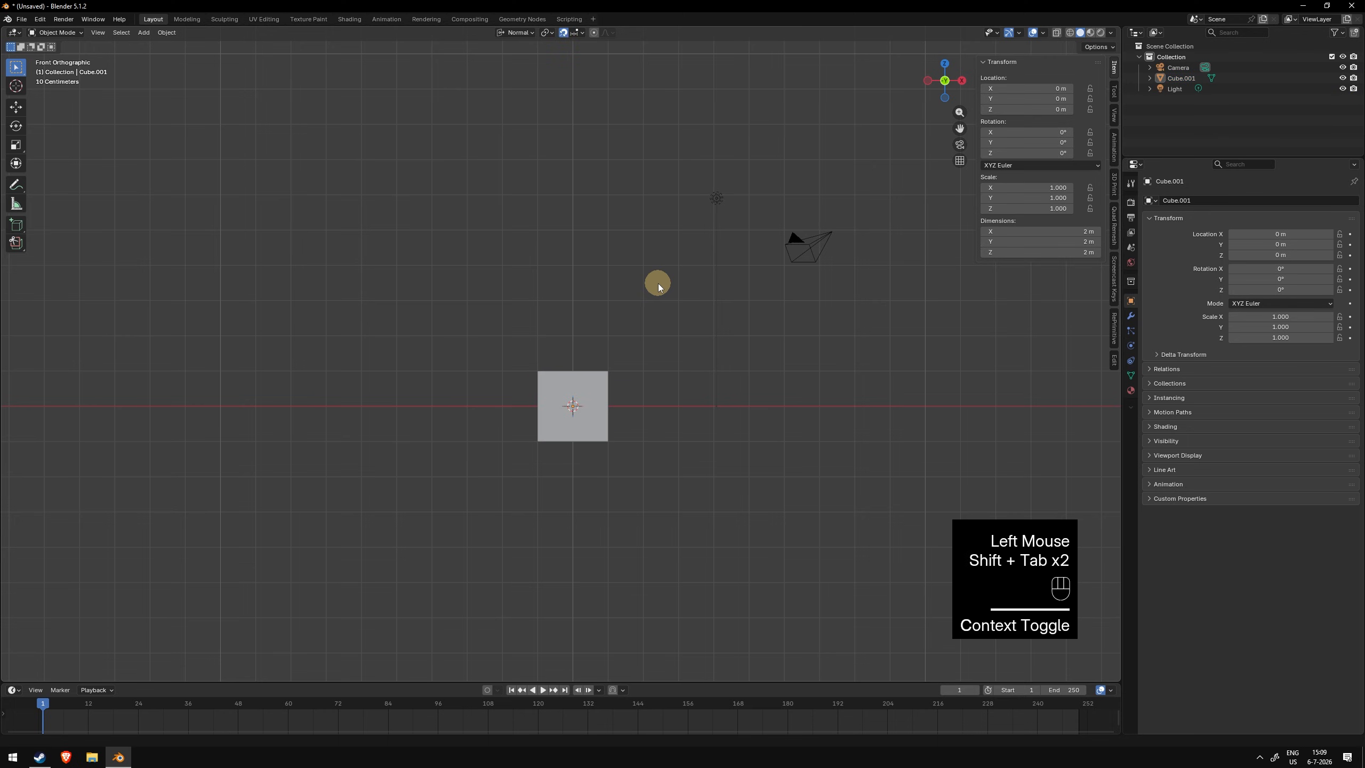
left_click(575, 35)
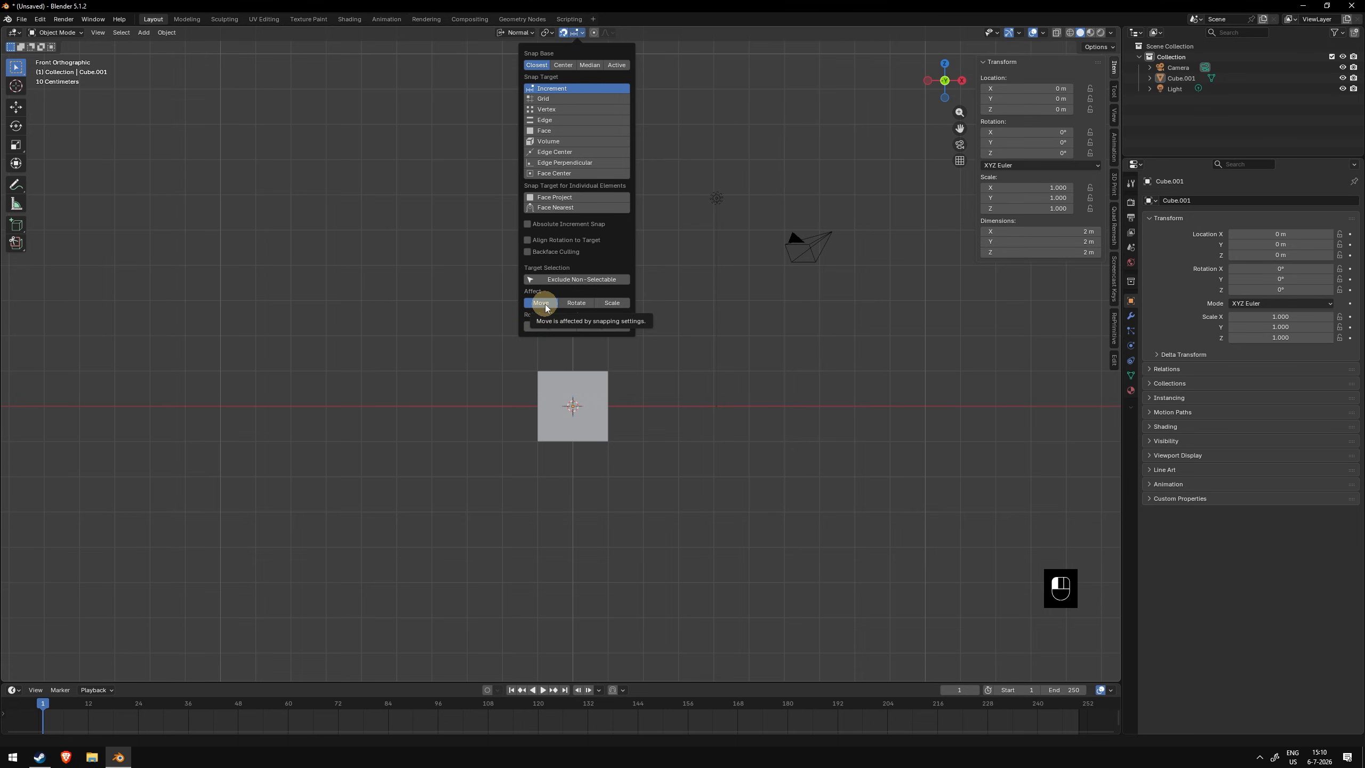
right_click(644, 387)
key("g")
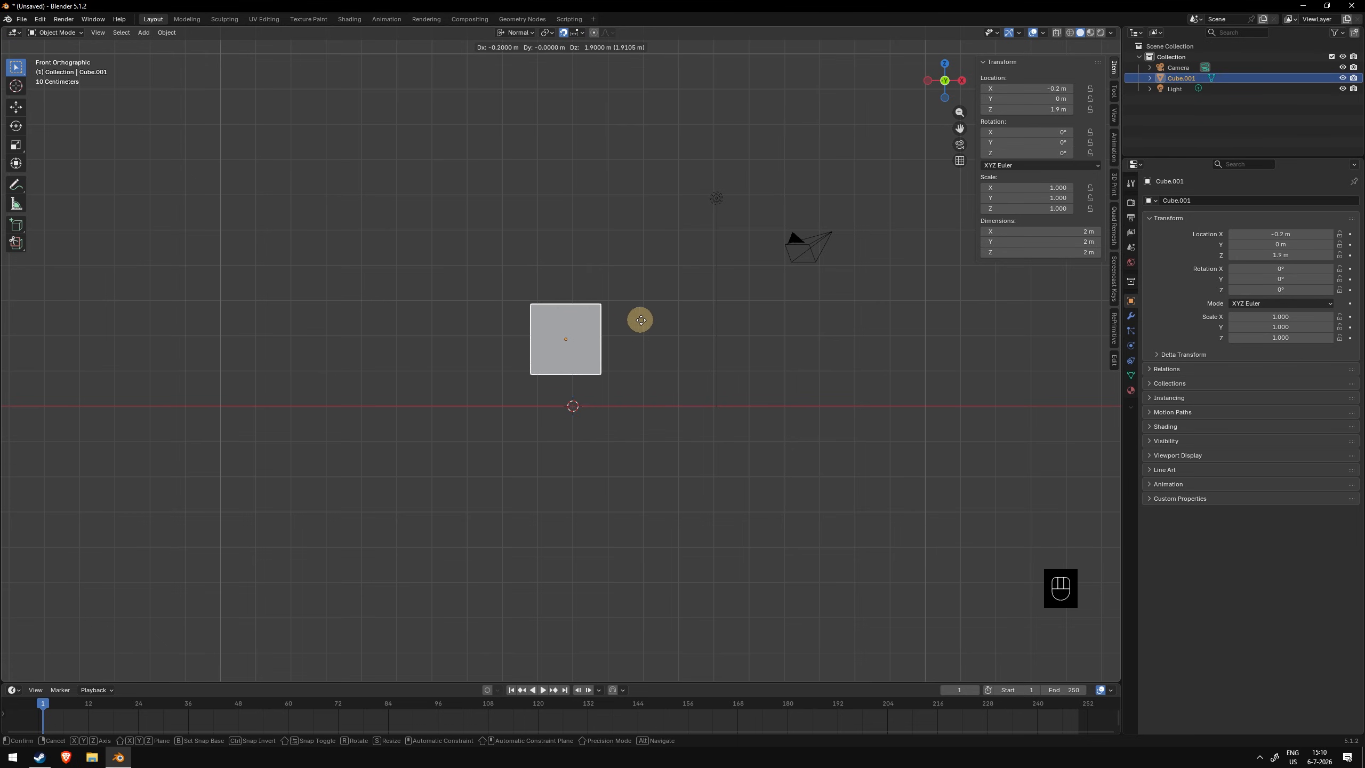
right_click(723, 318)
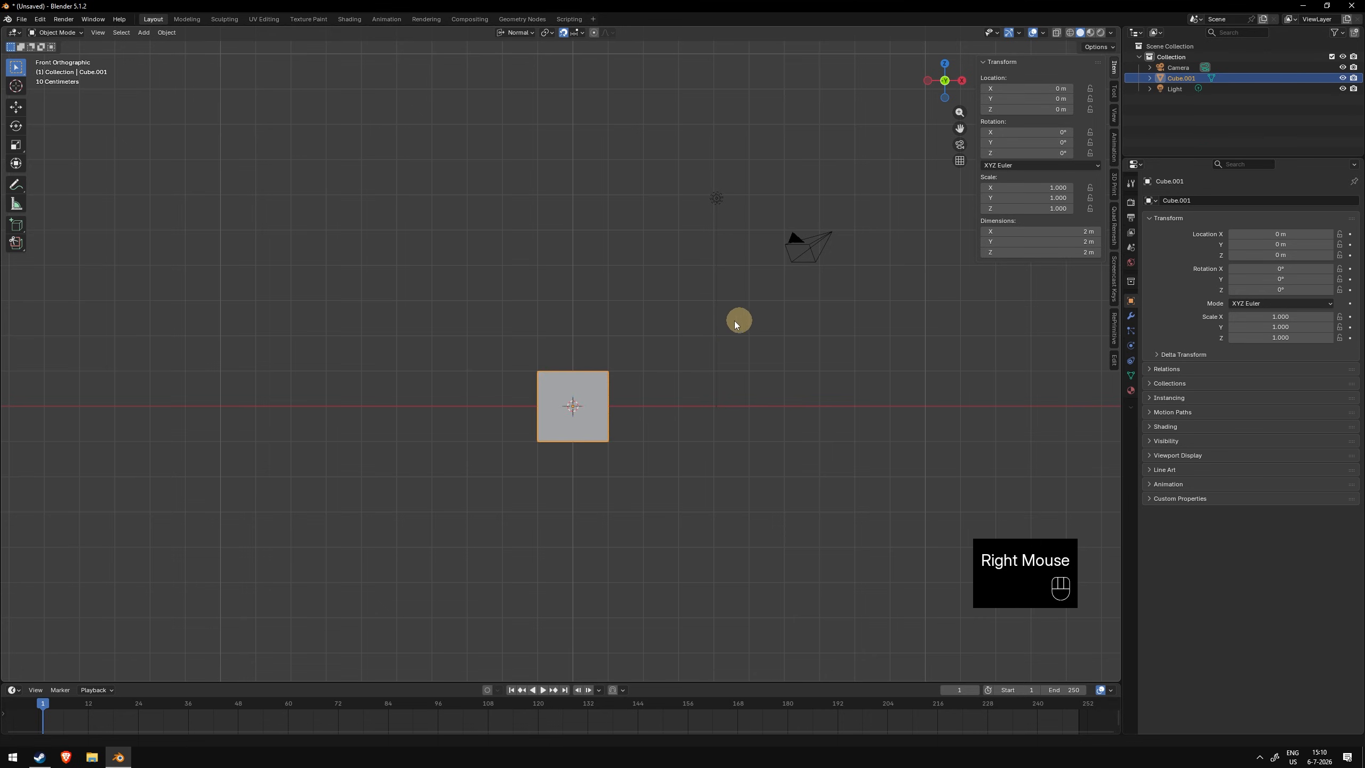
- Place the 3D cursor above and left of the cube and set the cube's origin to it
right_click(442, 303, "shift")
key("shift+s")
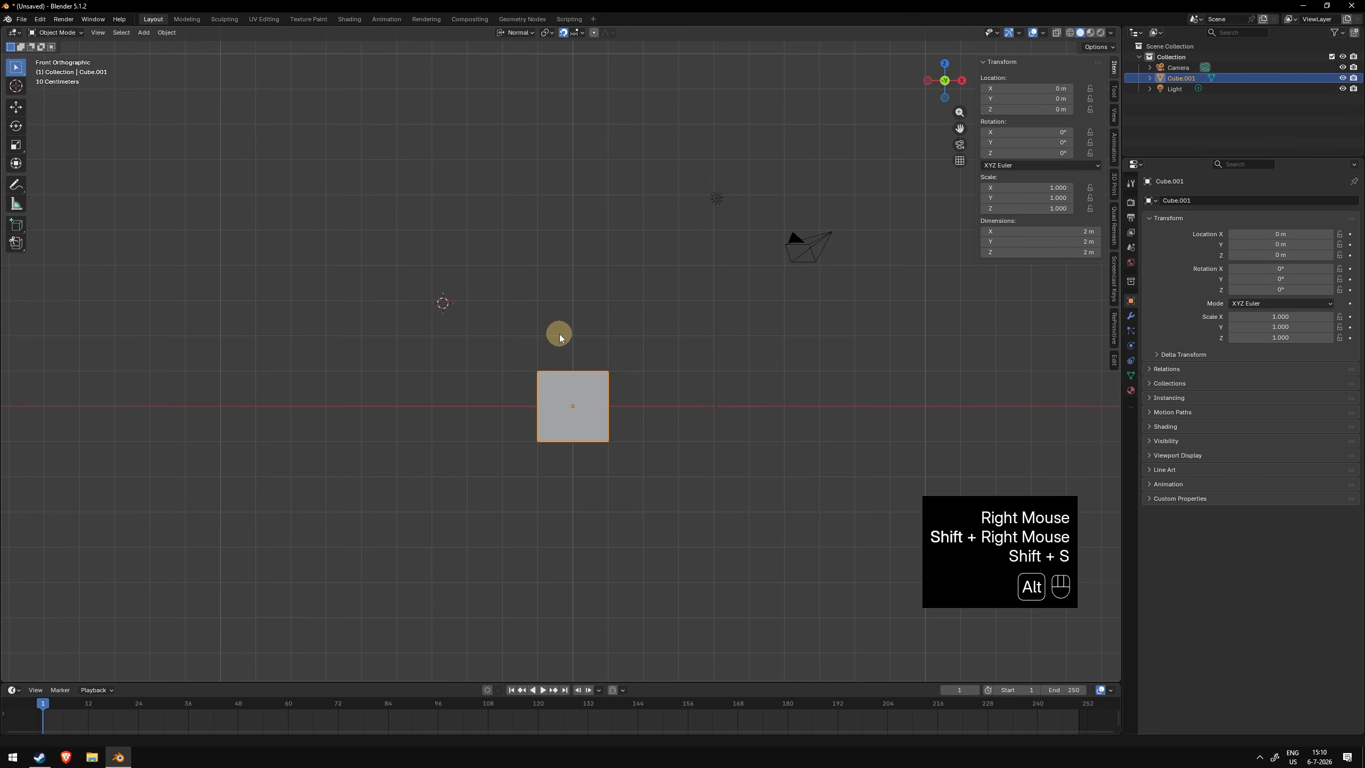
key("alt+q")
key("ctrl+q")
left_click(584, 382)
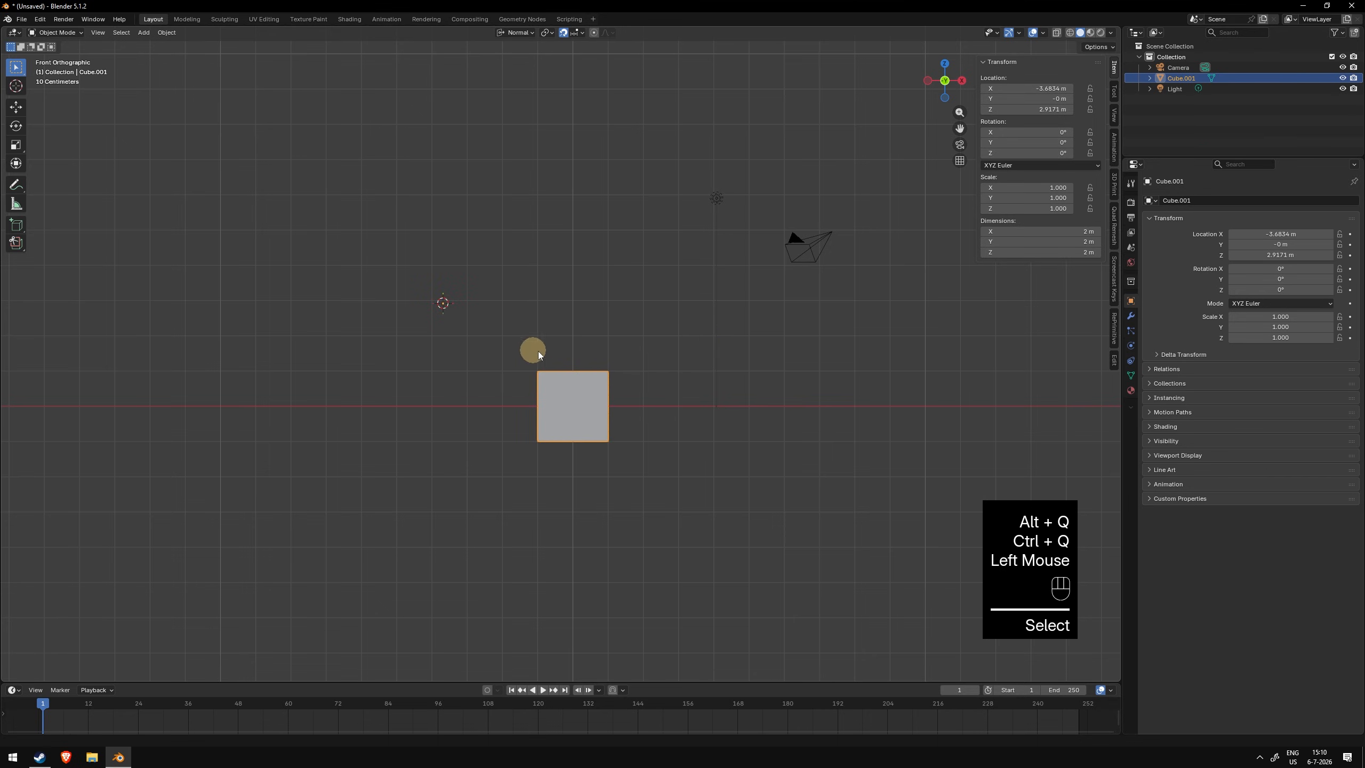
- Start moving the cube, cancel it, and restore the cube's origin to its centre
key("g")
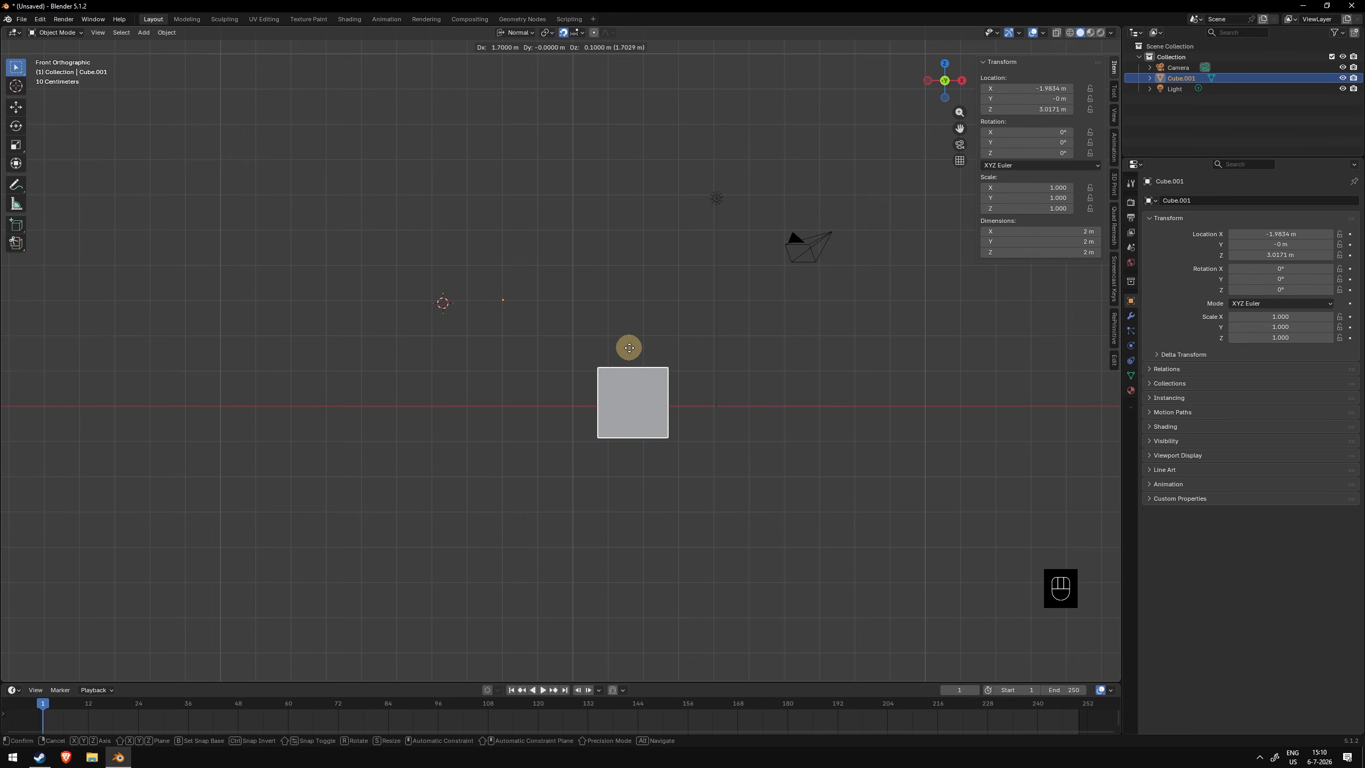
right_click(628, 347)
key("alt+q")
- Open the snapping settings and enable Face Project as the snap target
left_click(576, 32)
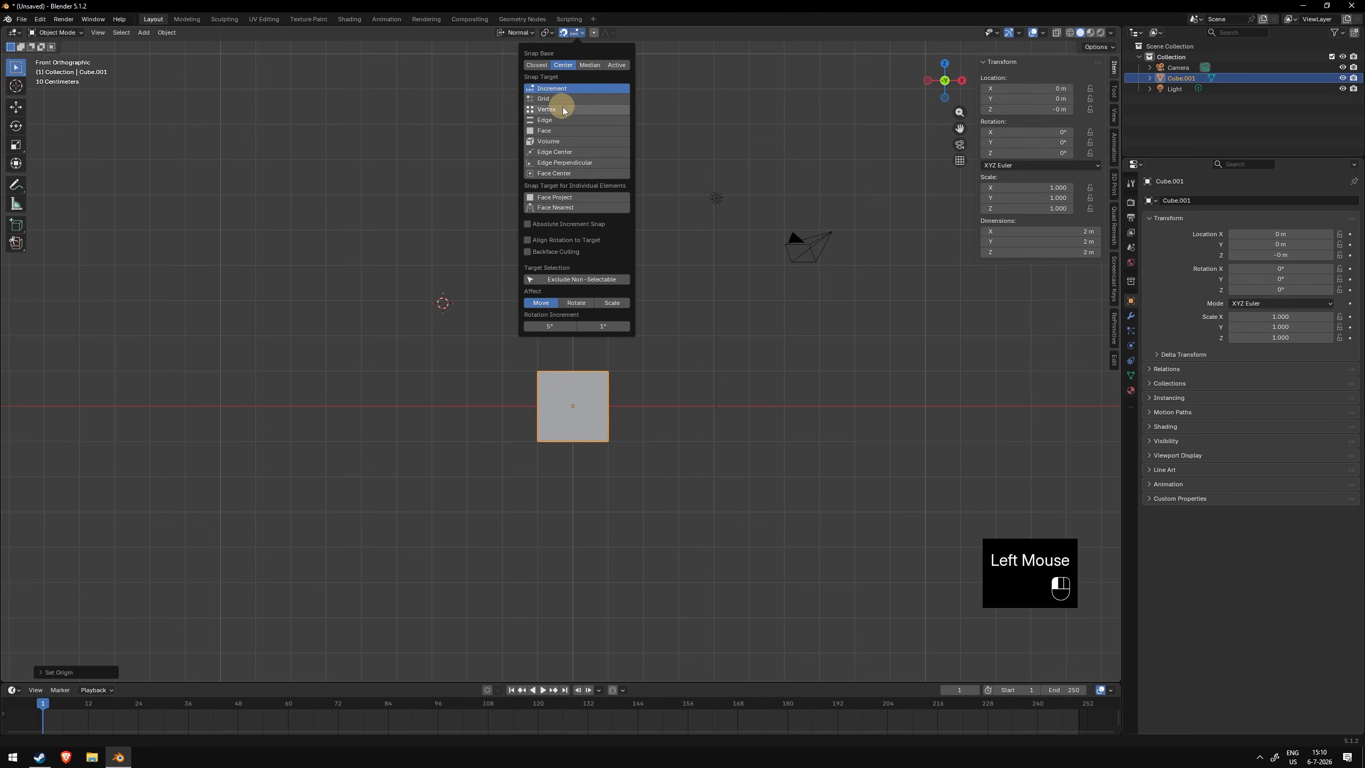
left_click(559, 197)
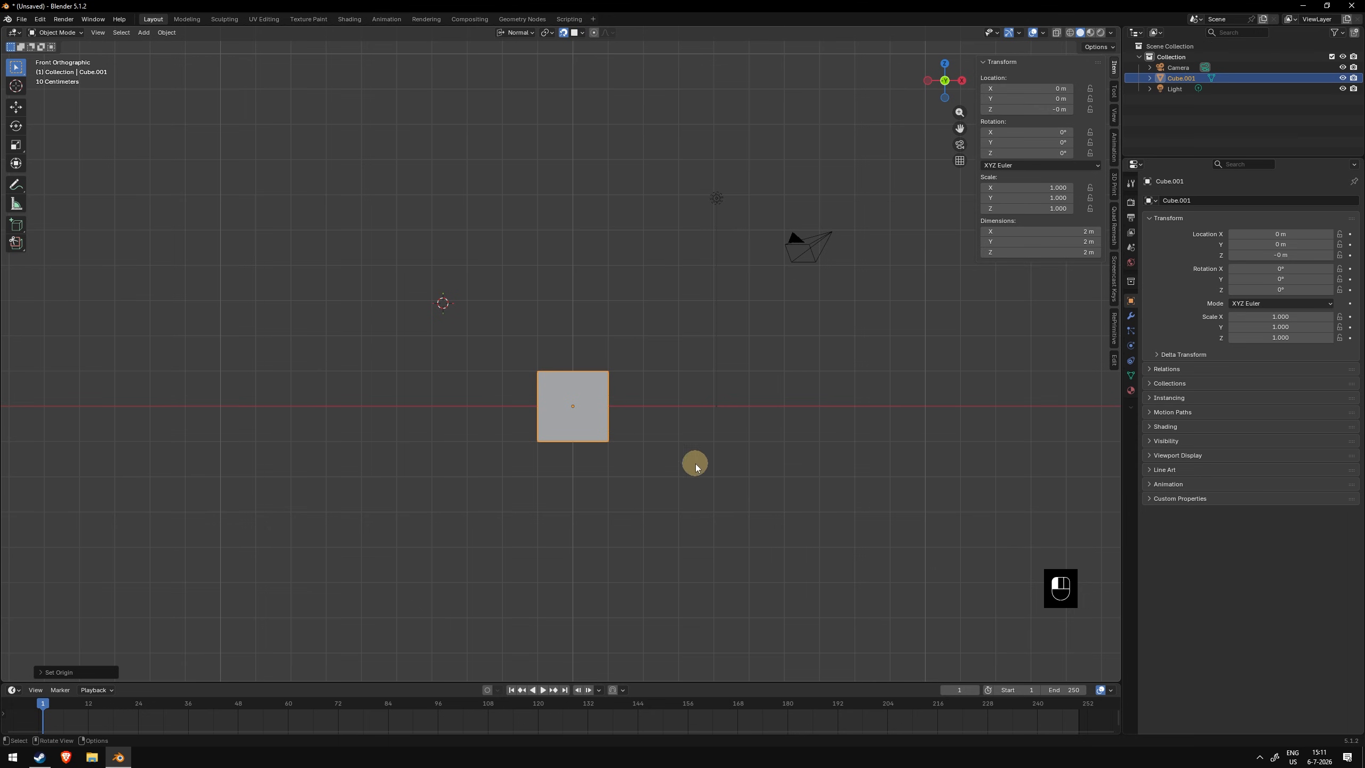
middle_click_drag(694, 463, 578, 399)
- Duplicate the cube and position the copy against the original cube
key("shift+d")
left_click(676, 316)
key("g")
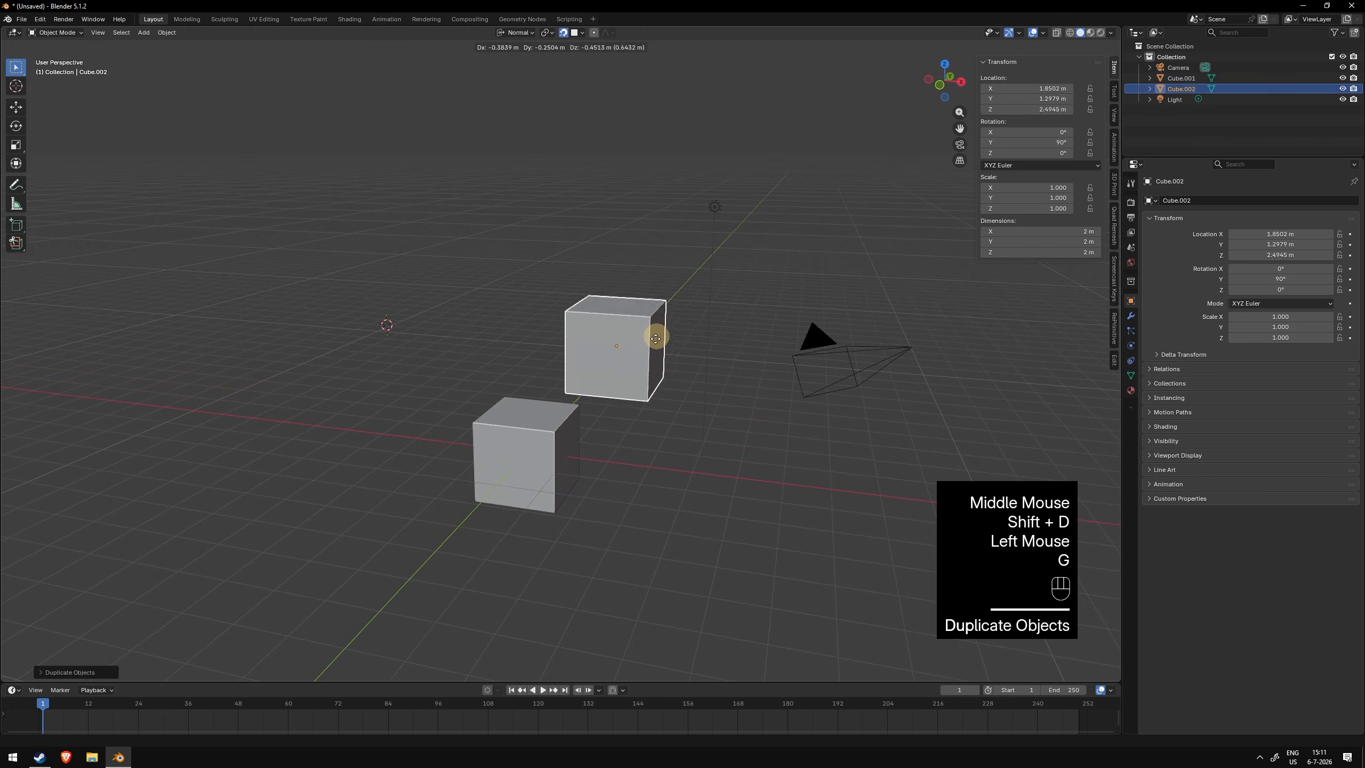
right_click(634, 376)
key("g")
right_click(606, 430)
key("g")
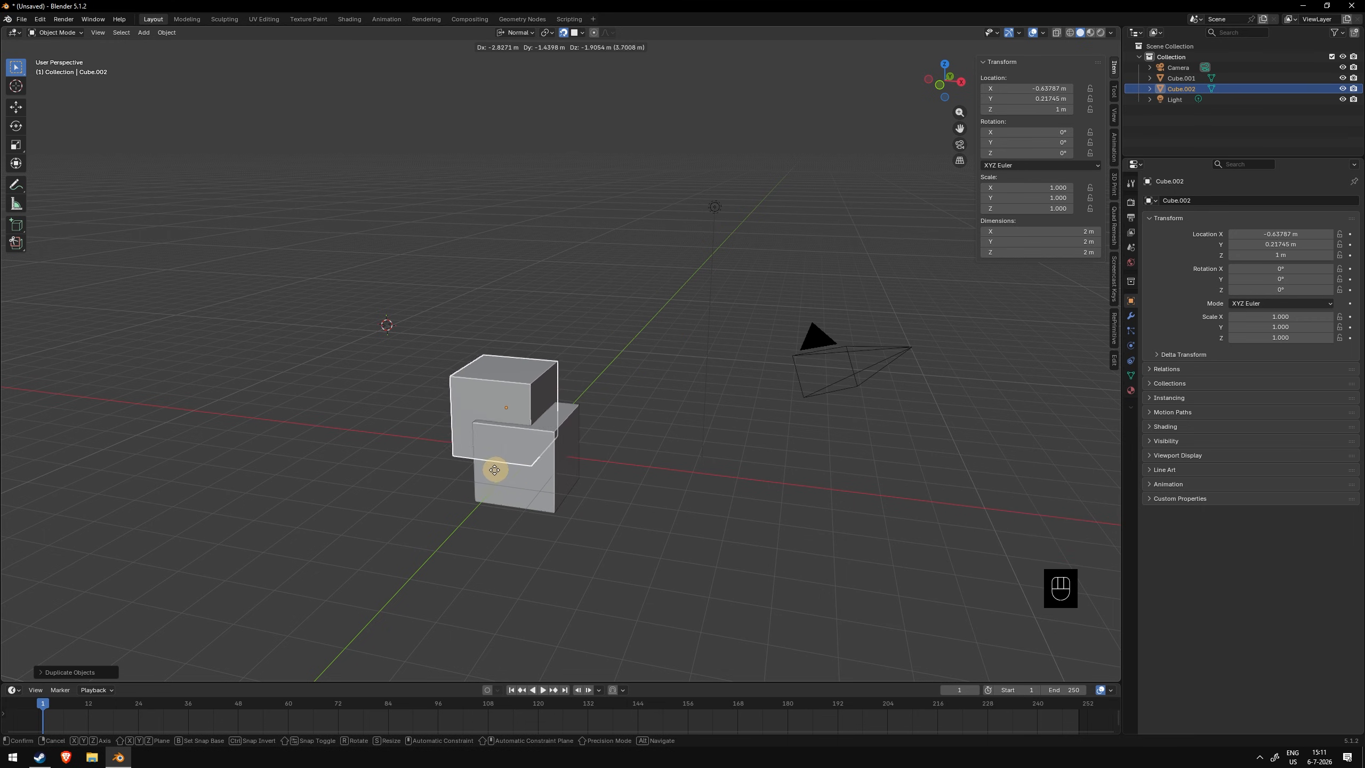
left_click(469, 503)
middle_click_drag(469, 503, 490, 454)
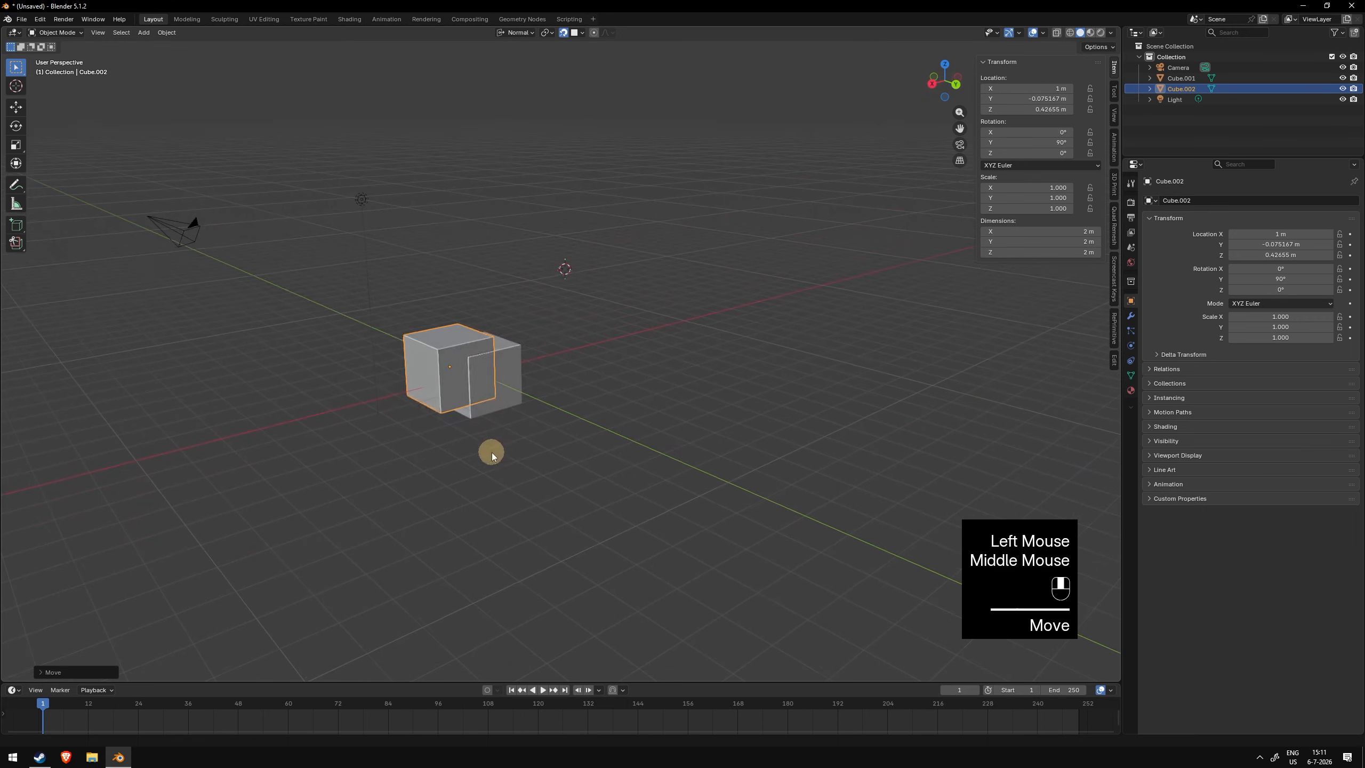
- Move the duplicate again so it snaps onto a face of the original cube
key("g")
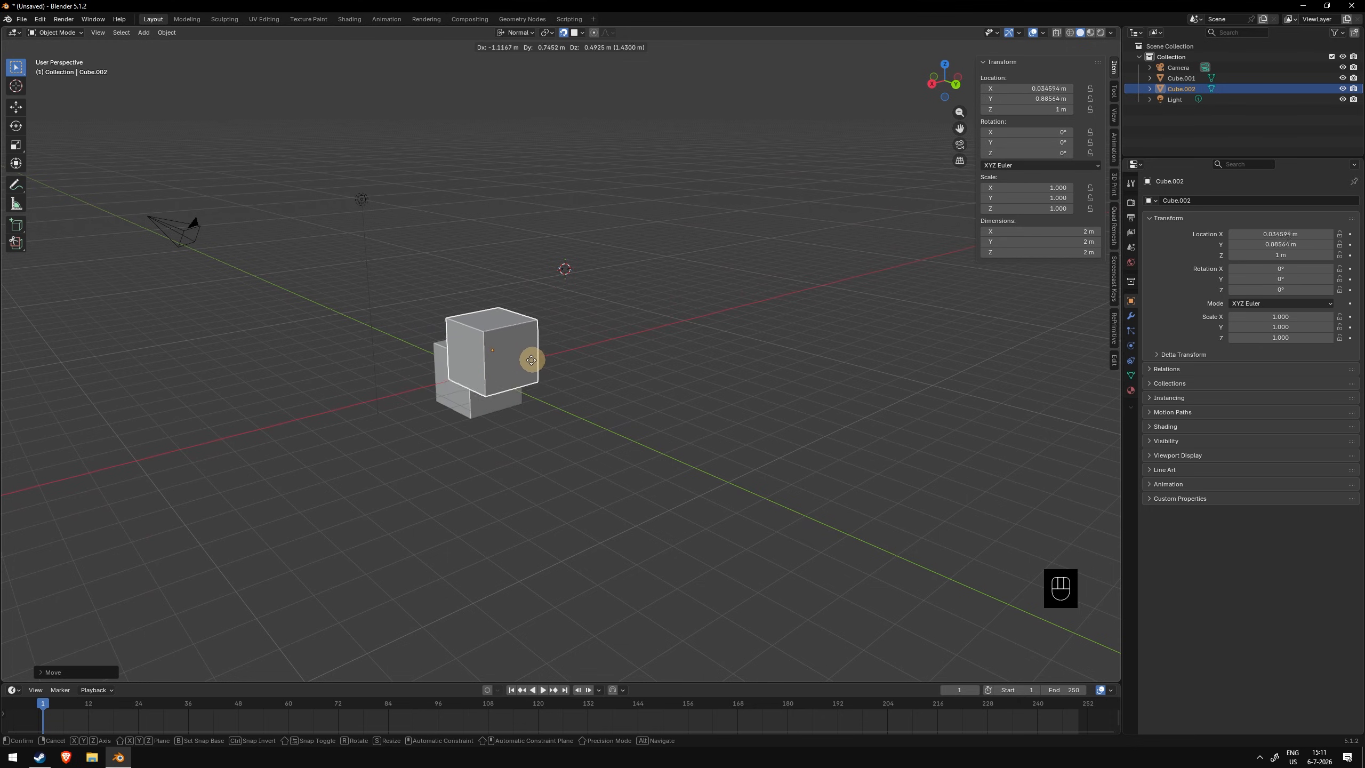
left_click(549, 370)
middle_click_drag(553, 369, 695, 368)
- Add a UV sphere and move it beside the cubes, toggling snapping on
key("shift+a")
mouse_move(697, 369)
left_click(738, 400)
left_click(446, 424)
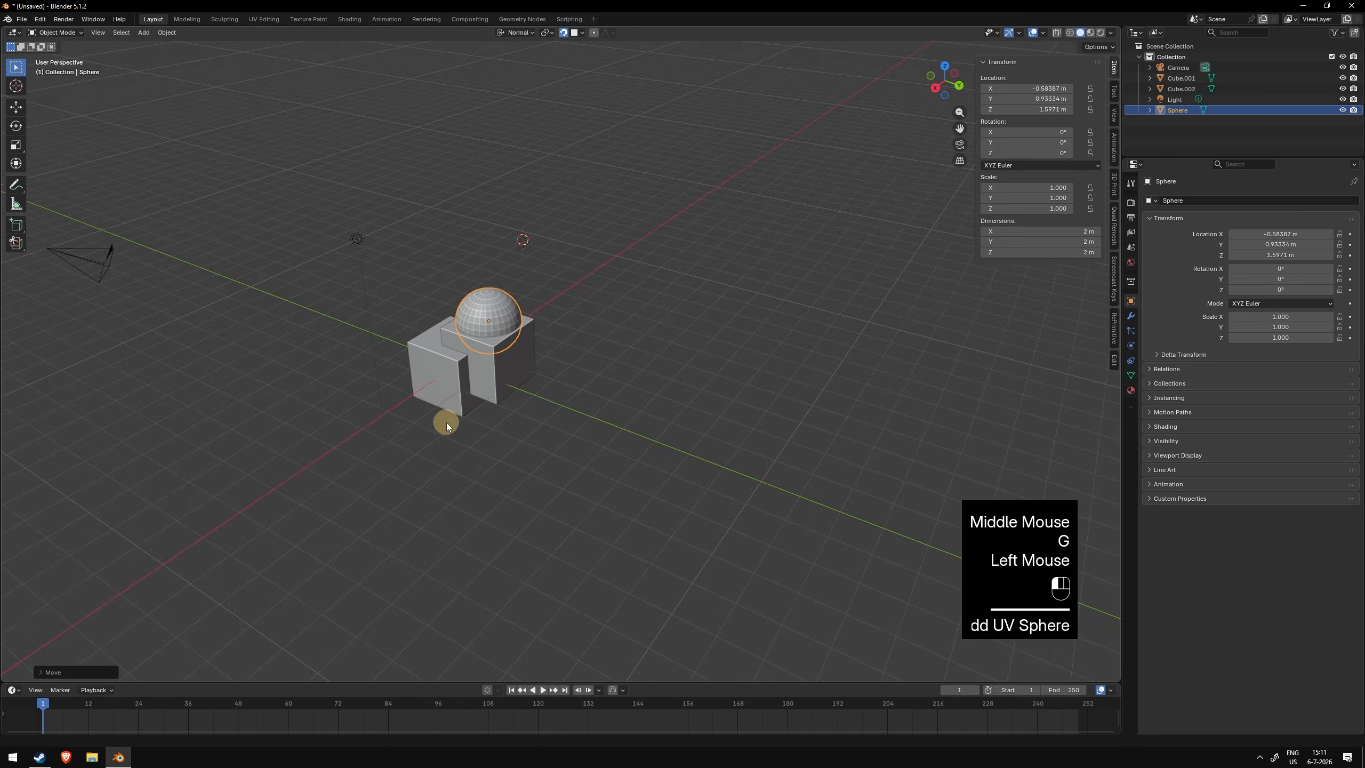
middle_click_drag(447, 425, 725, 470)
key("g")
left_click(688, 451)
key("g")
left_click(649, 482)
key("shift+Tab")
left_click(488, 407)
middle_click_drag(489, 407, 628, 349)
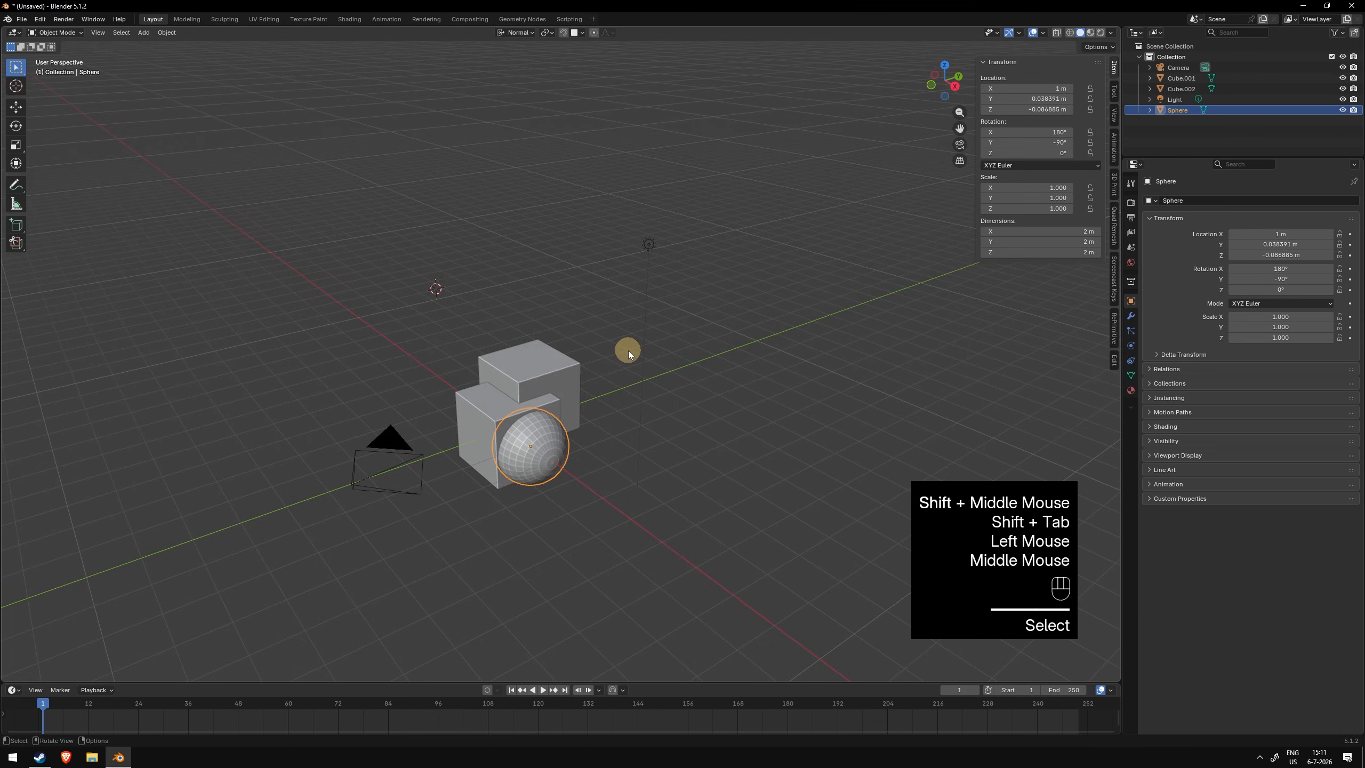
- Move the sphere with snapping held temporarily, placing it onto the cubes
key("g")
key("ctrl")
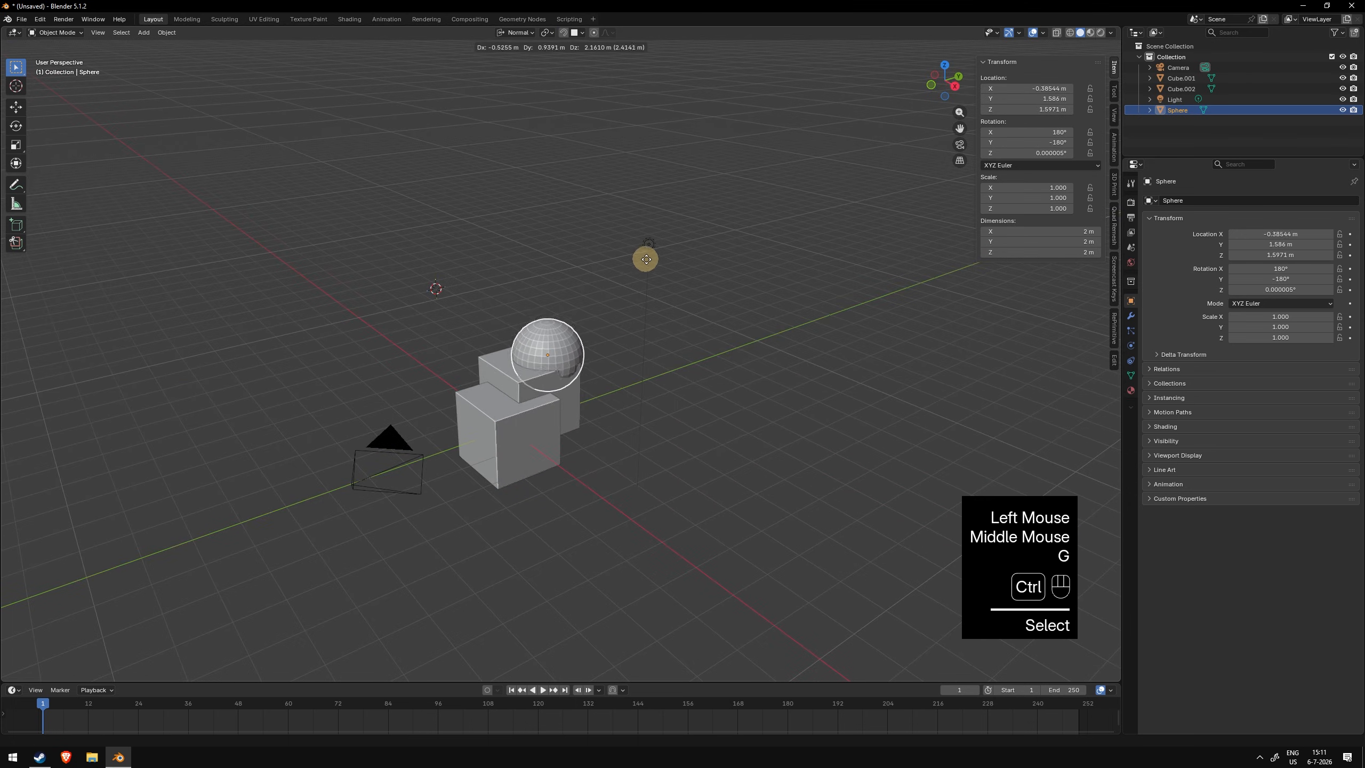
left_click(595, 291, "ctrl")
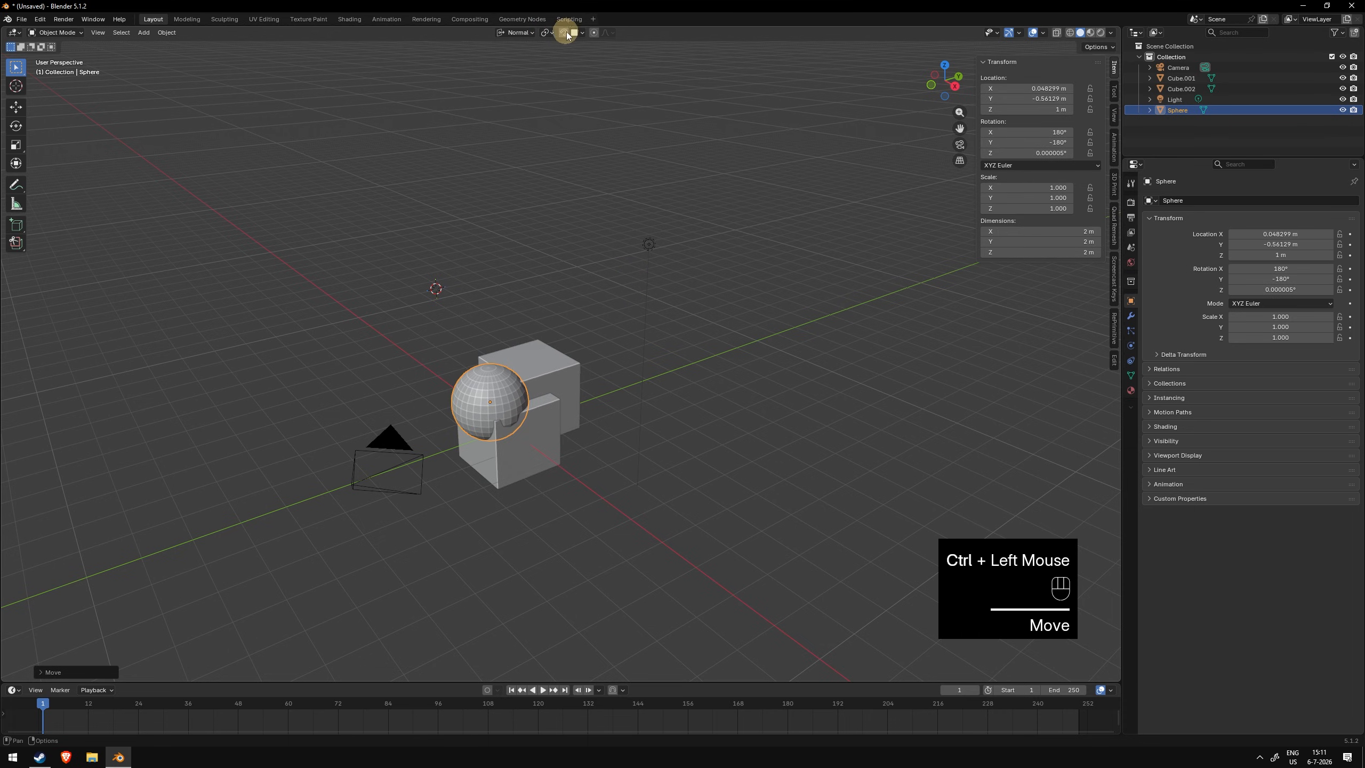
key("g")
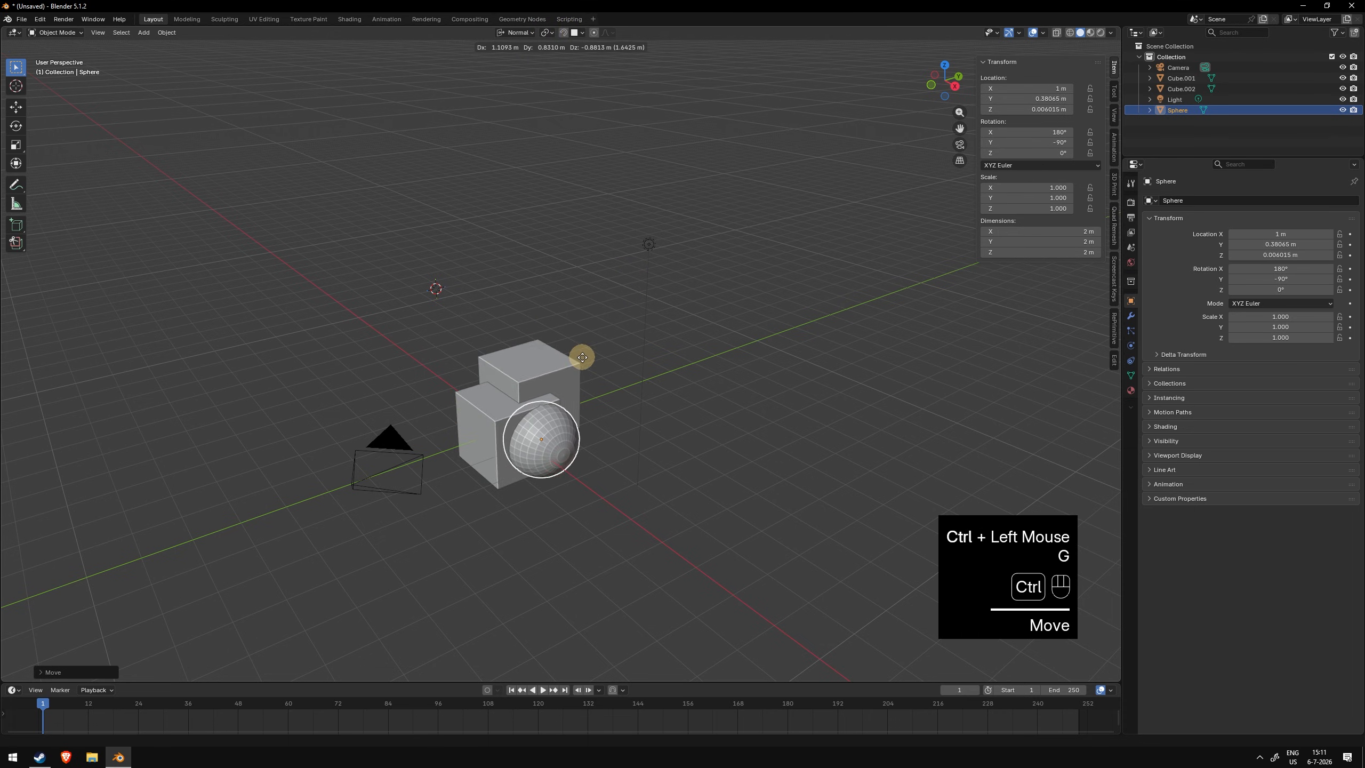
left_click(570, 359, "ctrl")
middle_click_drag(570, 359, 694, 339)
- Move the sphere again with temporary snapping onto the side of the cubes
key("g")
key("ctrl")
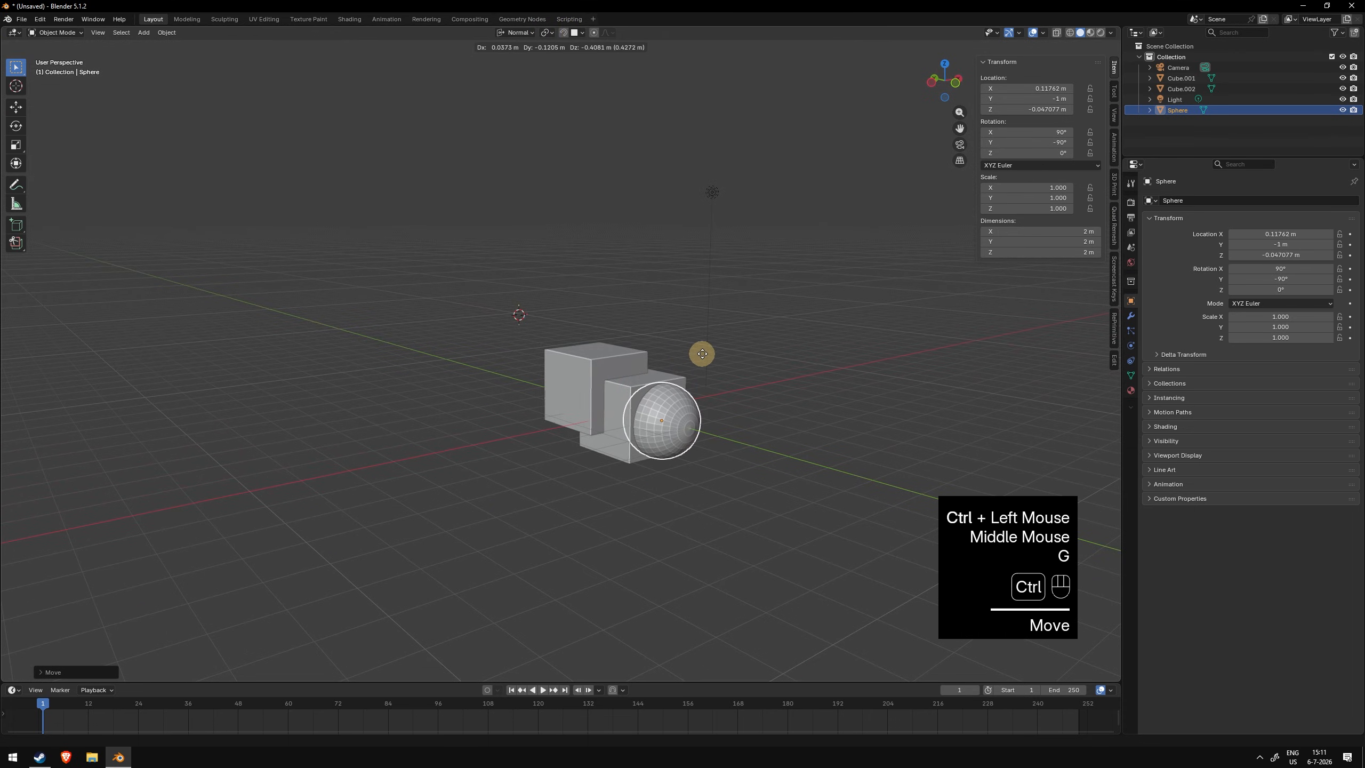
left_click(611, 324, "ctrl")
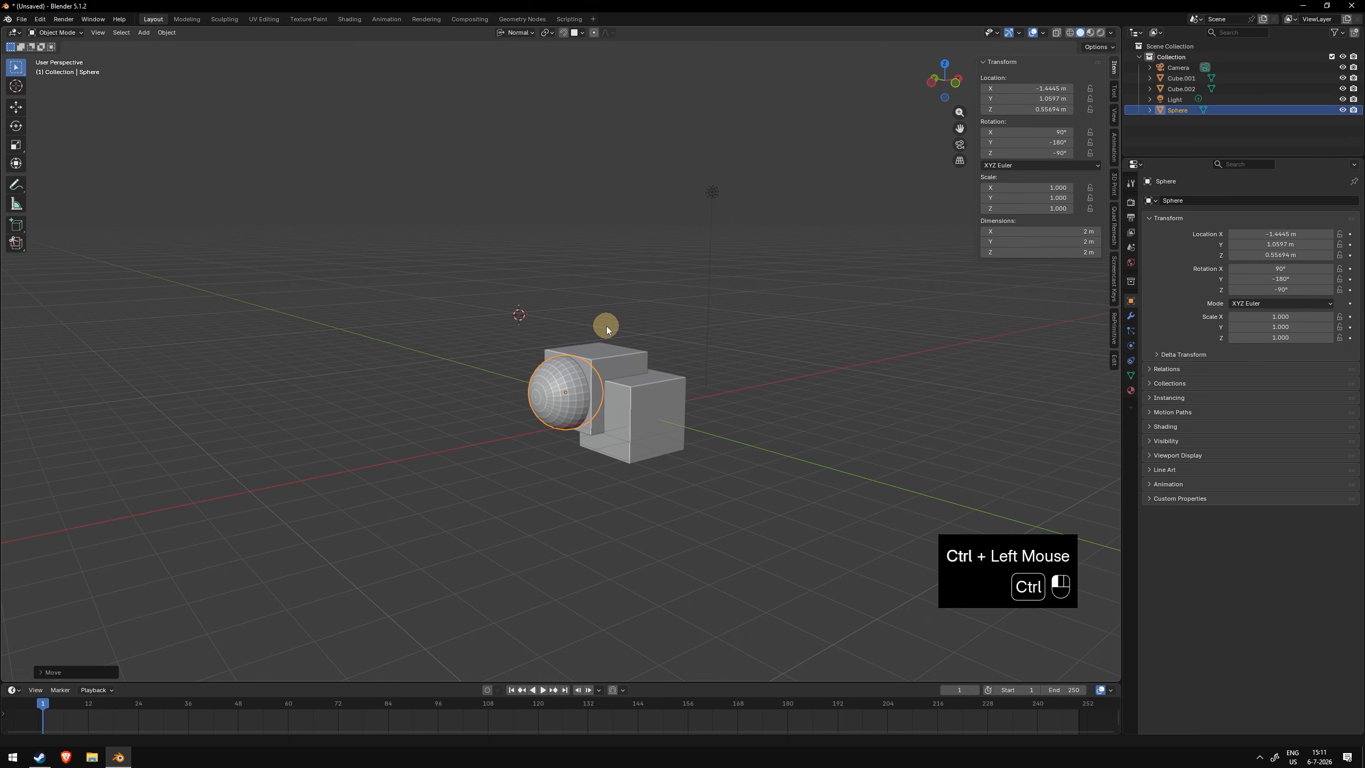
middle_click_drag(610, 325, 682, 328)
key("g")
middle_click_drag(609, 317, 619, 341, "shift")
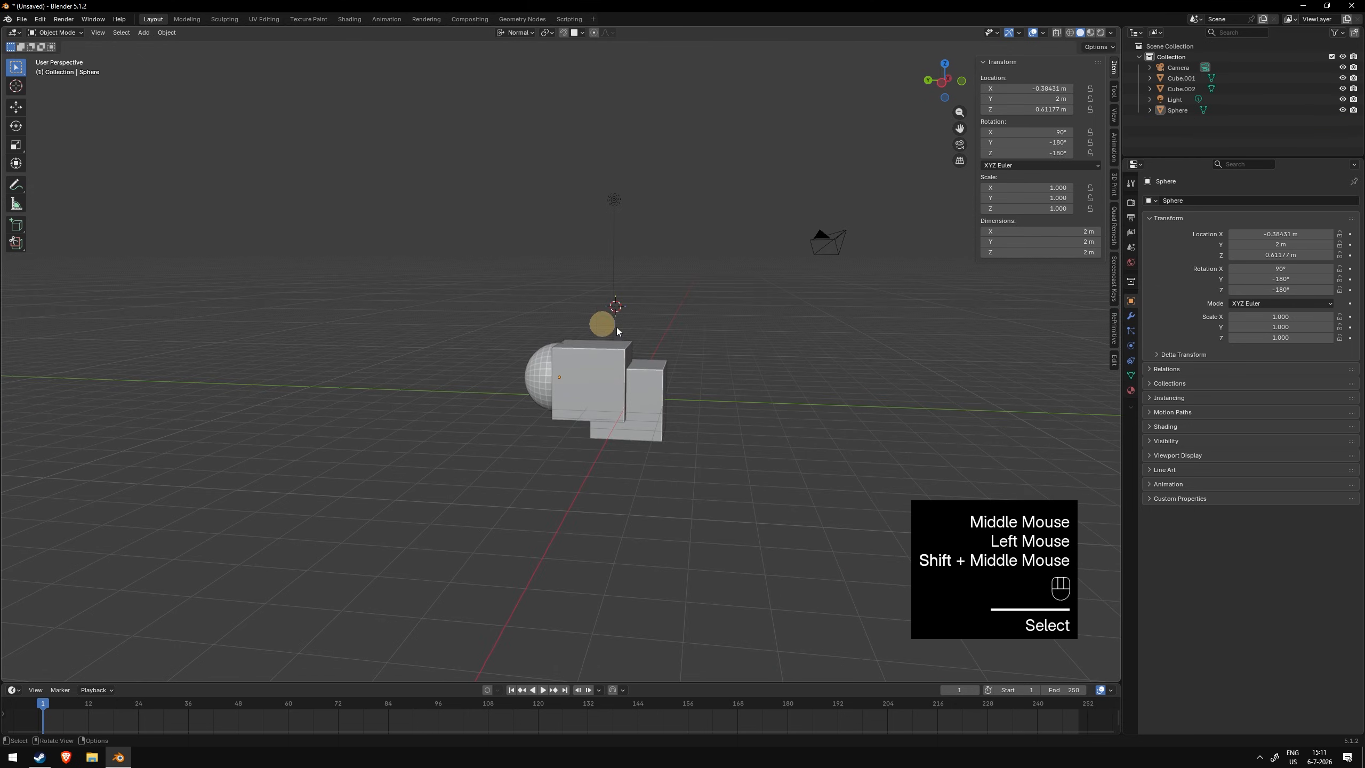
left_click(546, 345)
middle_click_drag(627, 256, 638, 286)
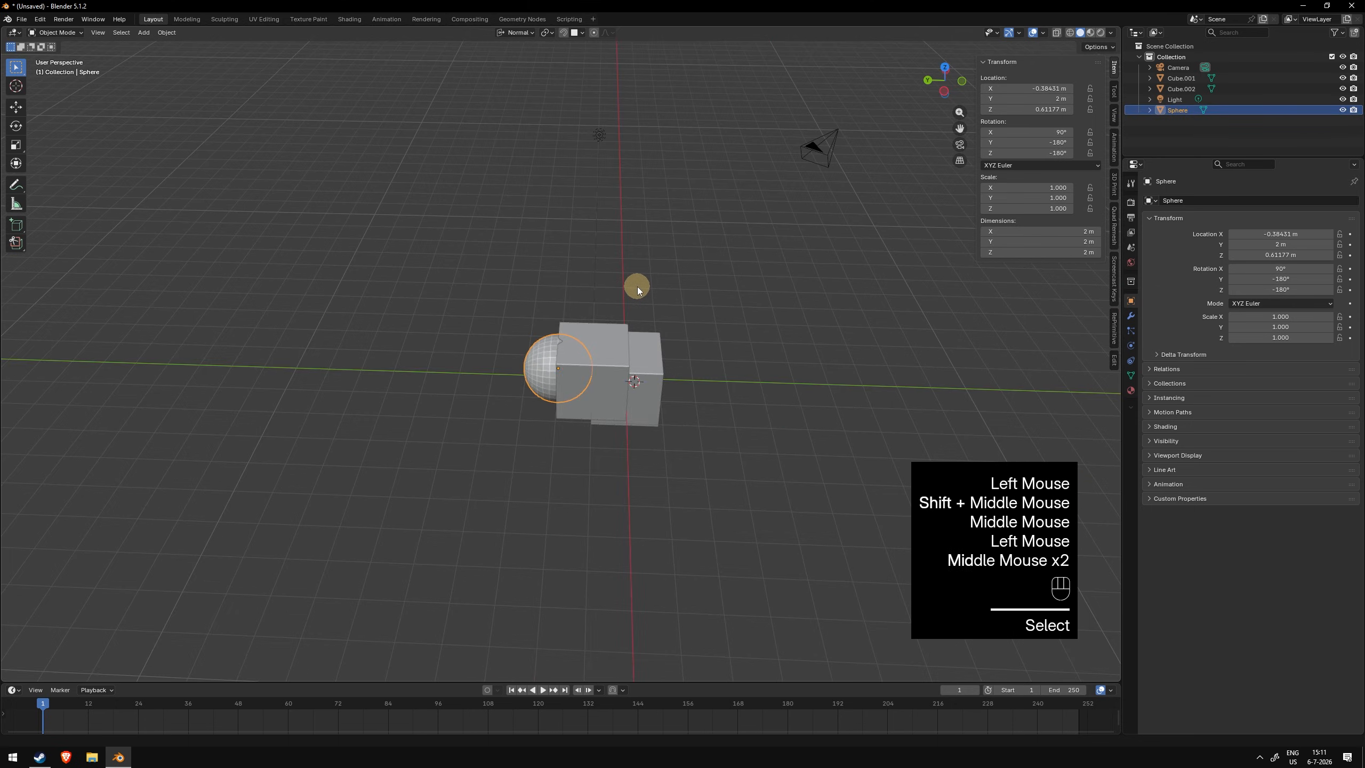
- Hide the sphere and cubes with the hide command, unhide everything, and hide the duplicate cube again
key("h")
left_click(574, 335)
middle_click_drag(574, 335, 559, 275)
key("h")
key("shift+s")
mouse_move(632, 311)
middle_mouse_down()
mouse_move(686, 316)
mouse_move(639, 311)
middle_mouse_up()
left_click(639, 312)
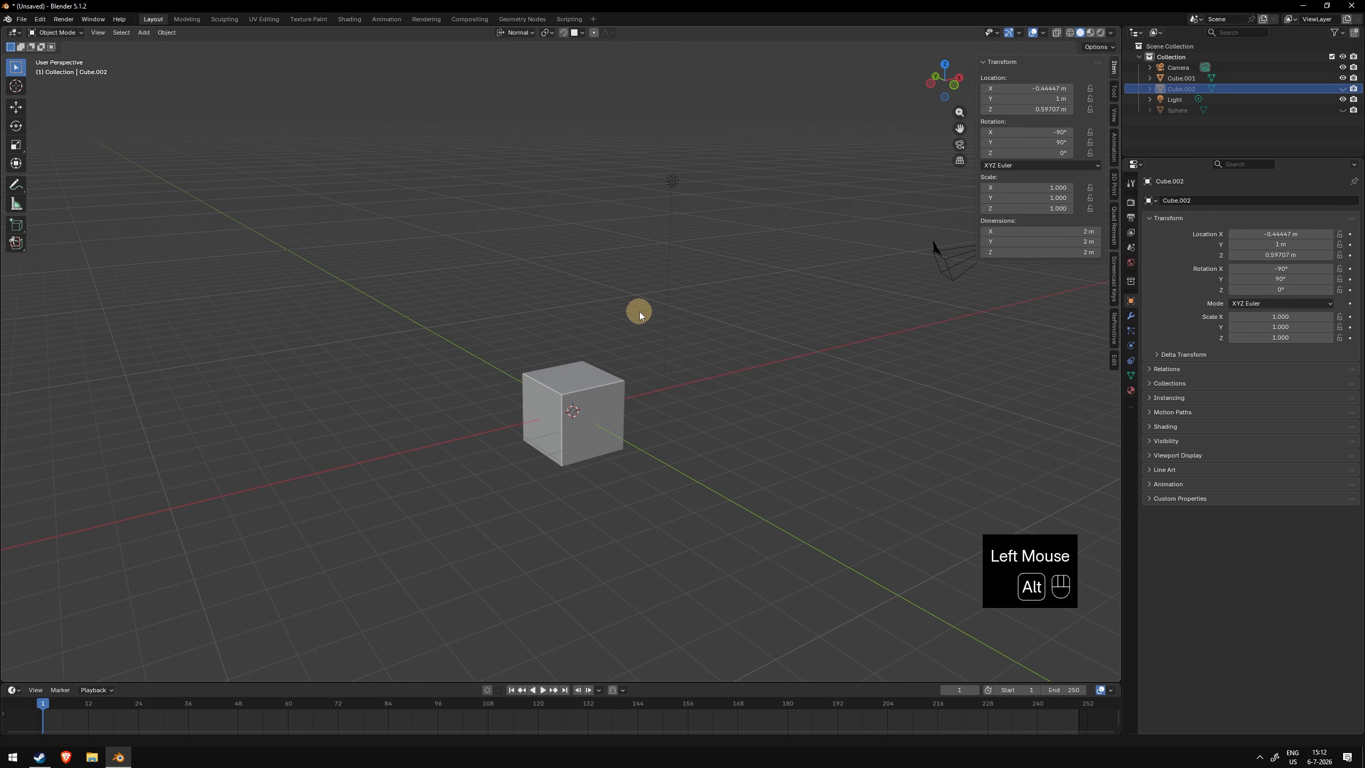
key("alt+h")
left_click(639, 311)
middle_click_drag(640, 311, 553, 386)
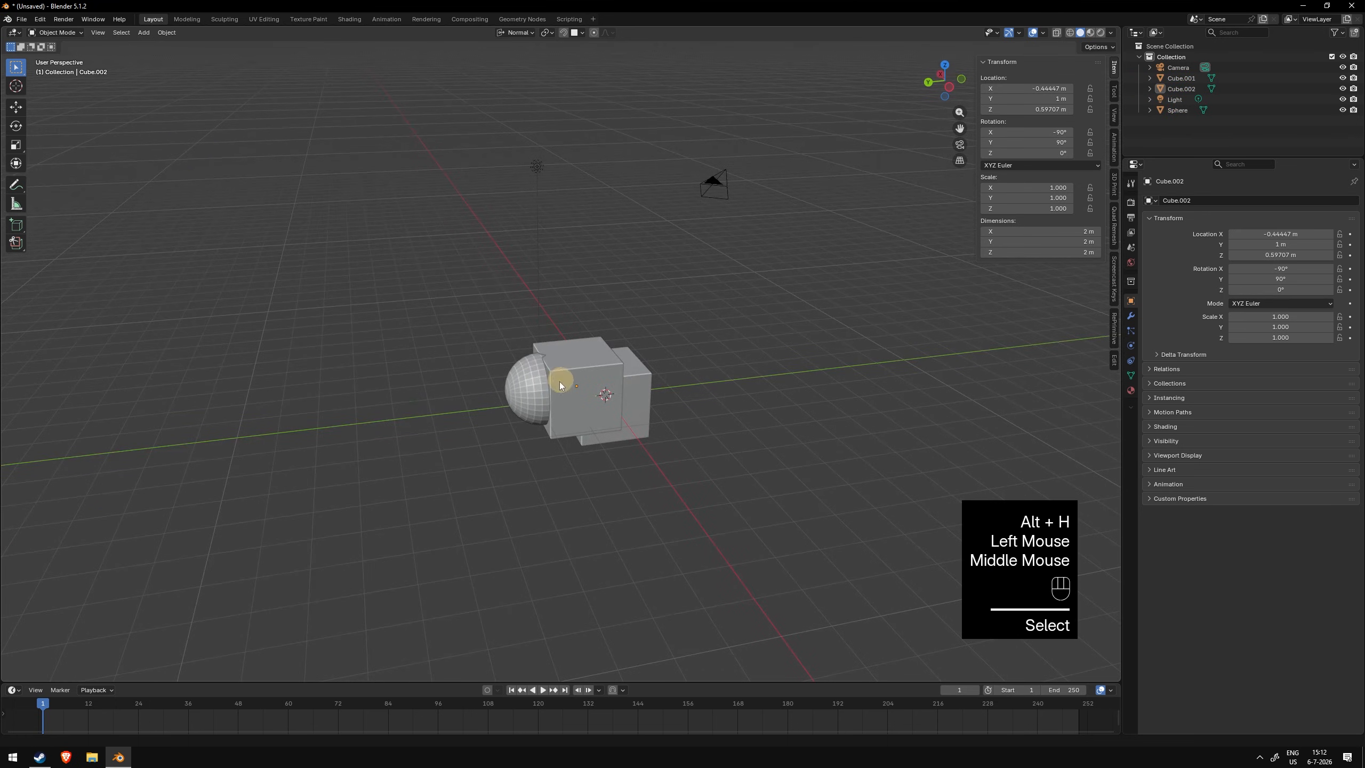
left_click(539, 386)
key("h")
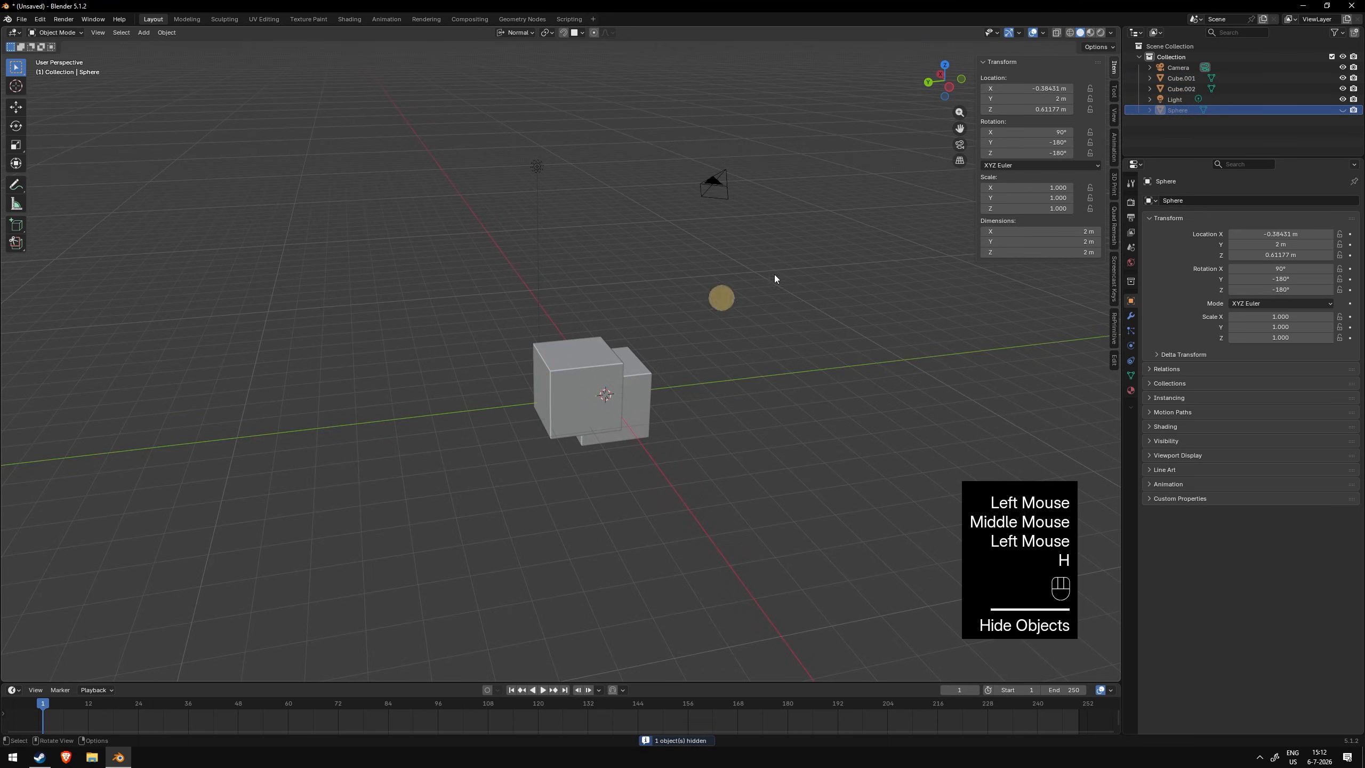
- Toggle the viewport visibility of the sphere and both cubes in the outliner so all are shown
left_click(1201, 114)
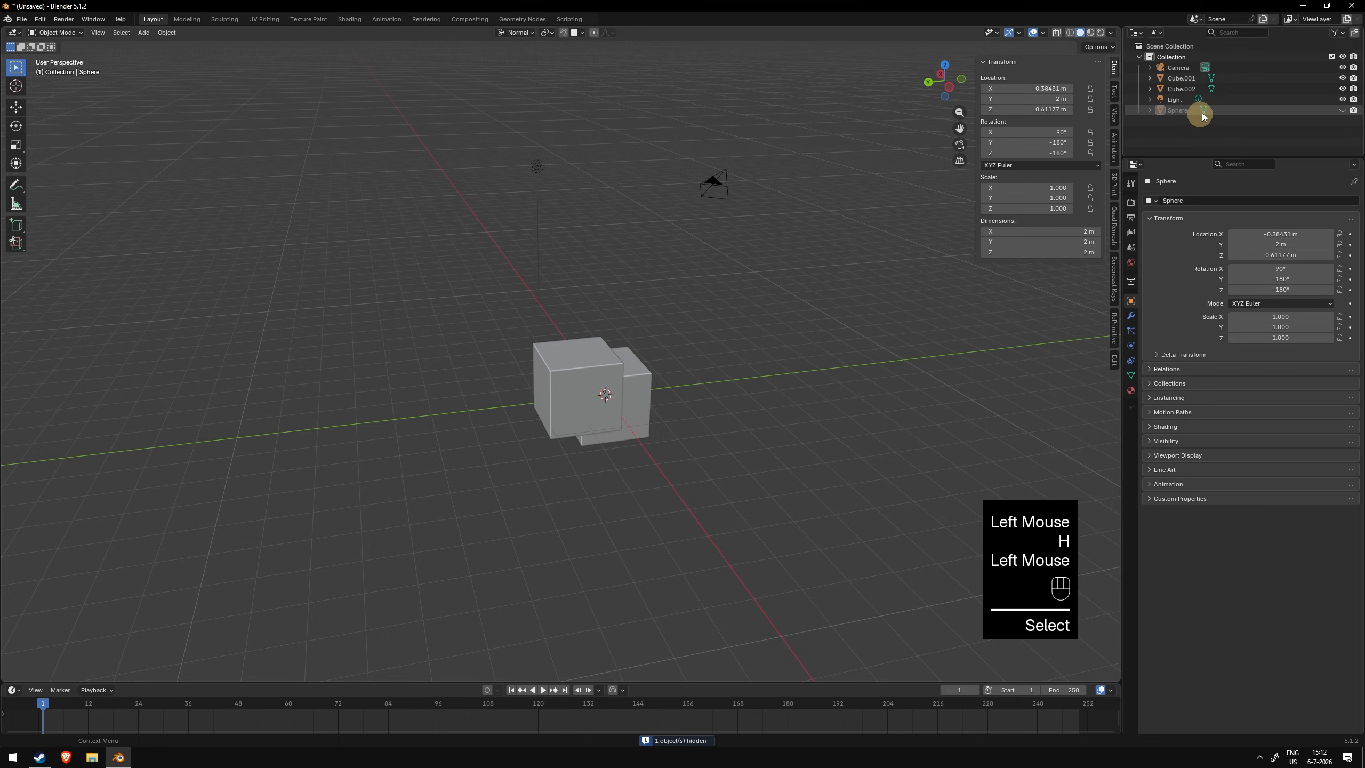
left_click(1343, 110)
left_click(1344, 110)
triple_click(1343, 110)
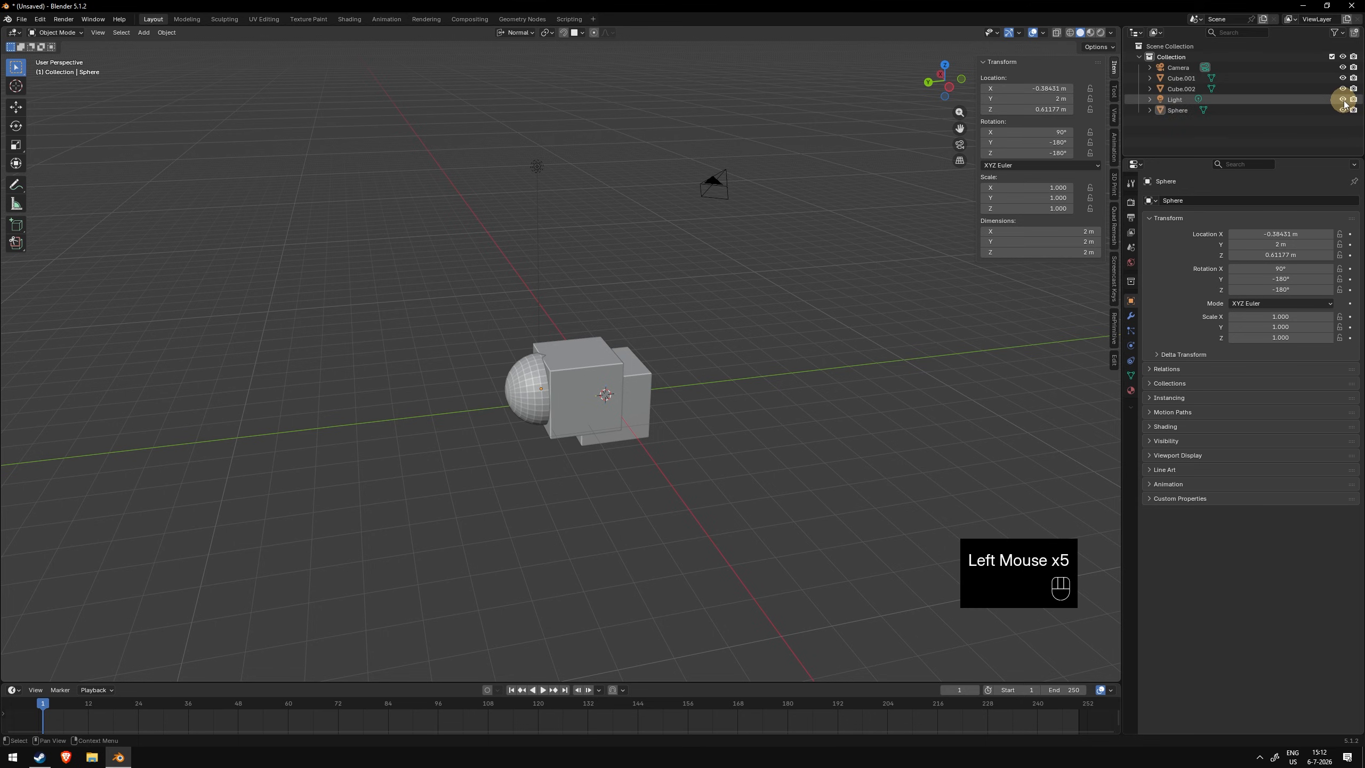
left_click(1343, 89)
left_click(1344, 89)
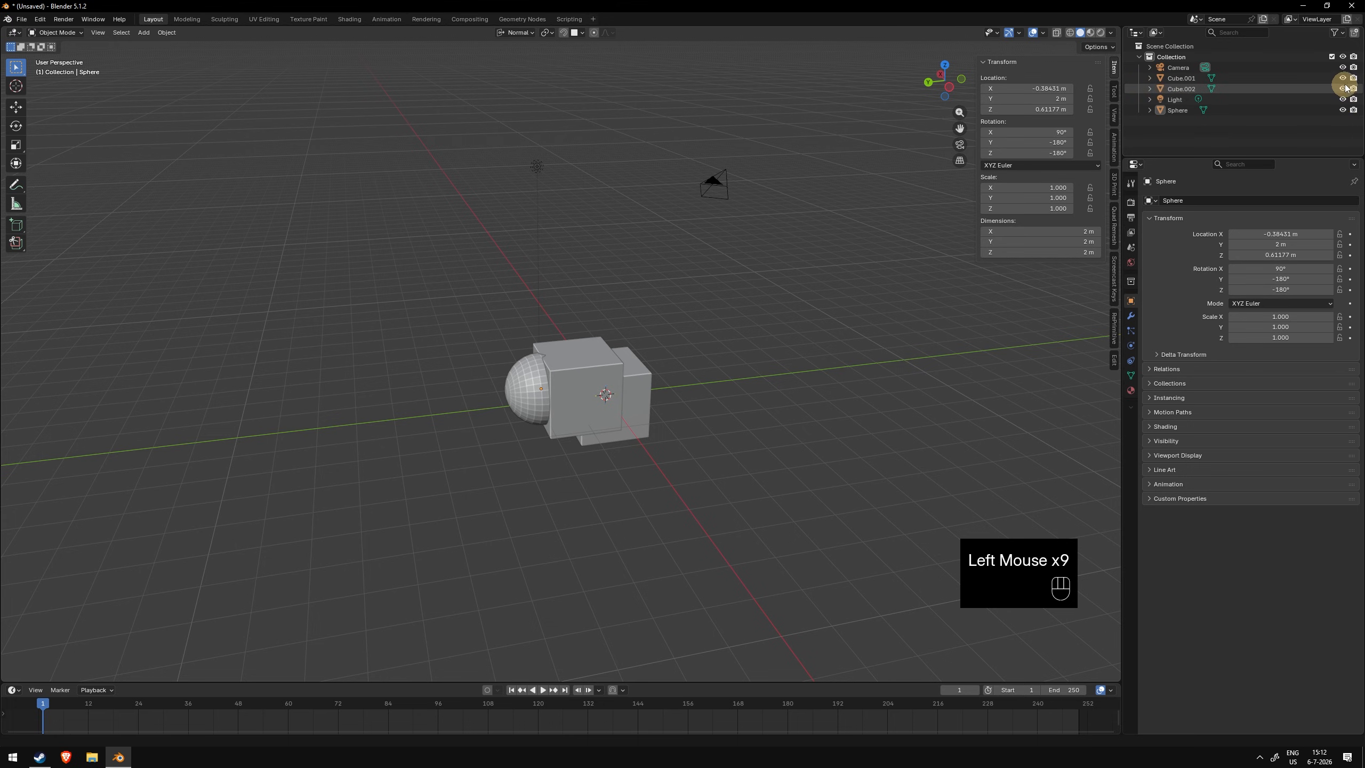
left_click(1343, 77)
left_click(1344, 78)
- Join the sphere and both cubes into one object and undo the join
left_click(559, 347)
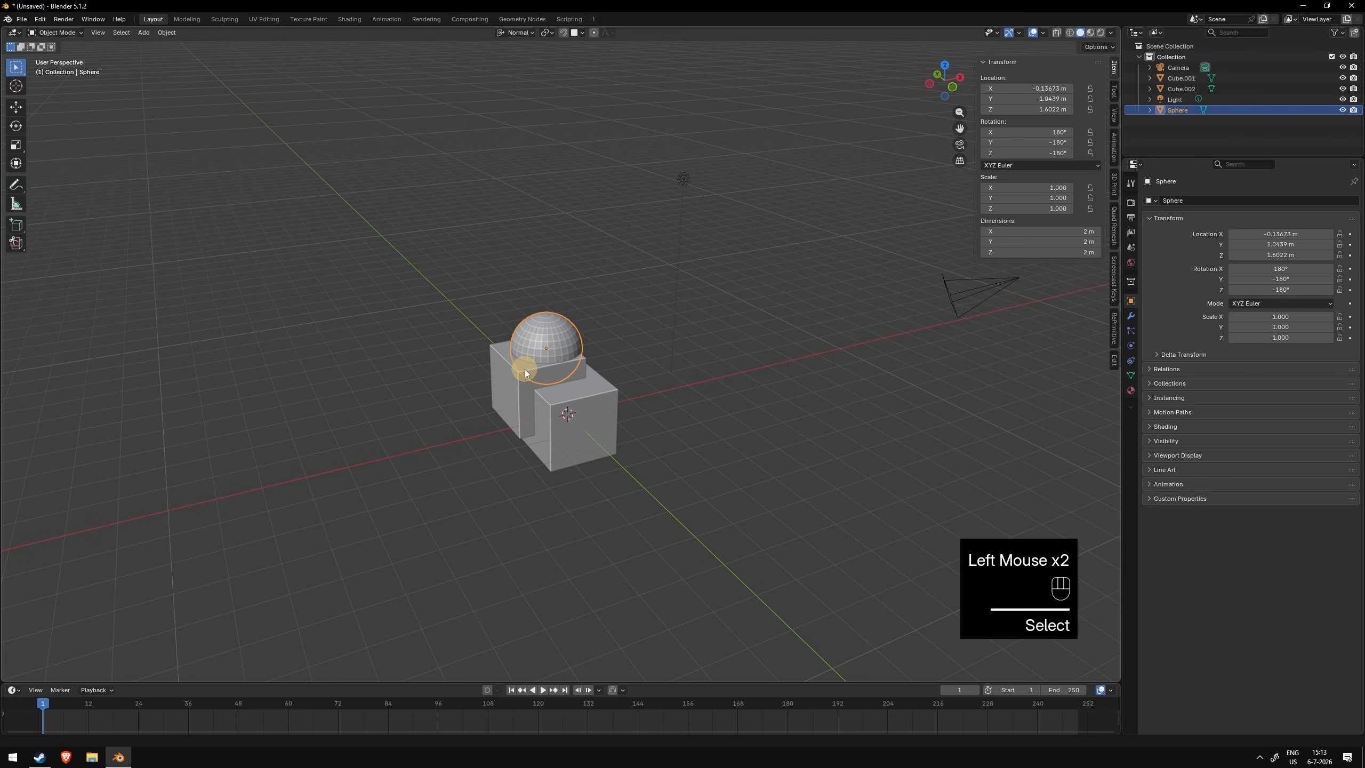
left_click(546, 346)
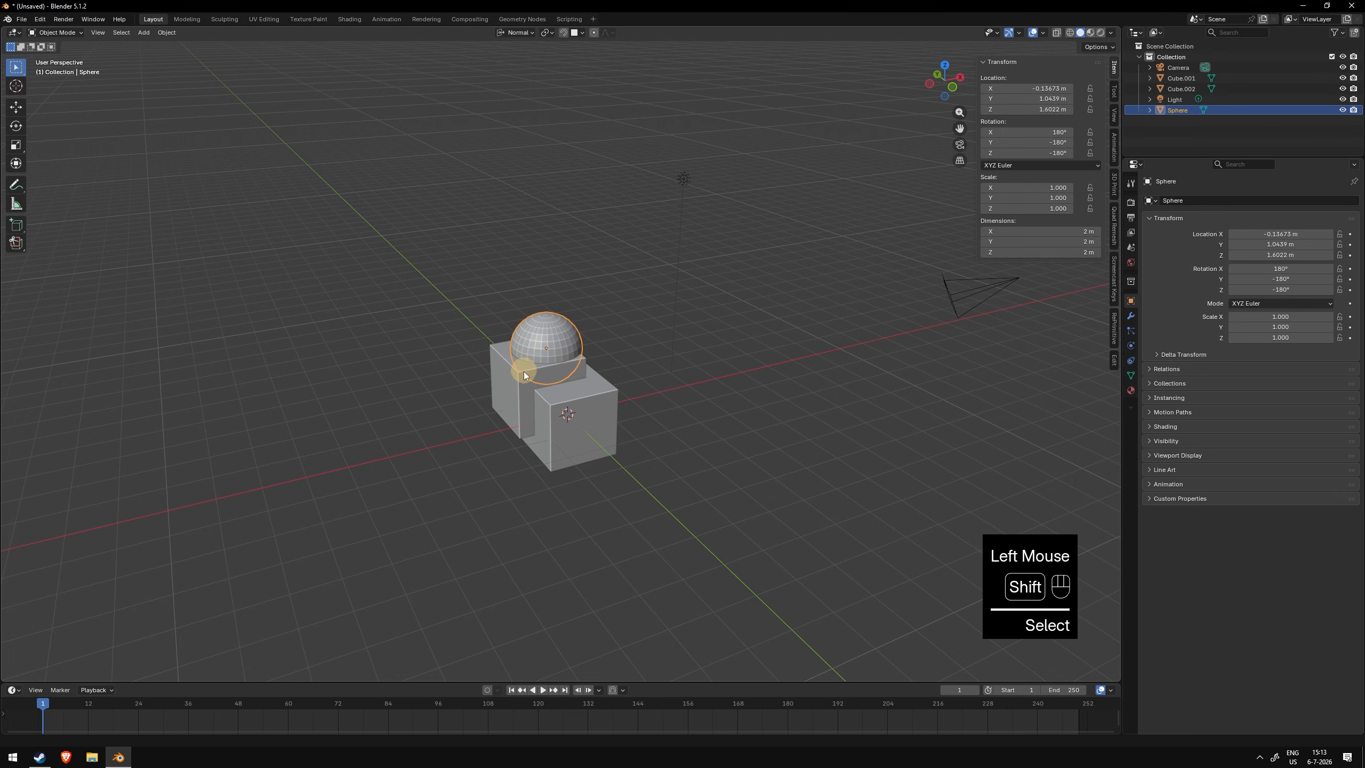
left_click(523, 372, "shift")
left_click(569, 390, "shift")
mouse_move(602, 375)
middle_mouse_down()
mouse_move(511, 376)
mouse_move(600, 369)
middle_mouse_up()
middle_click(594, 374)
key("ctrl+j")
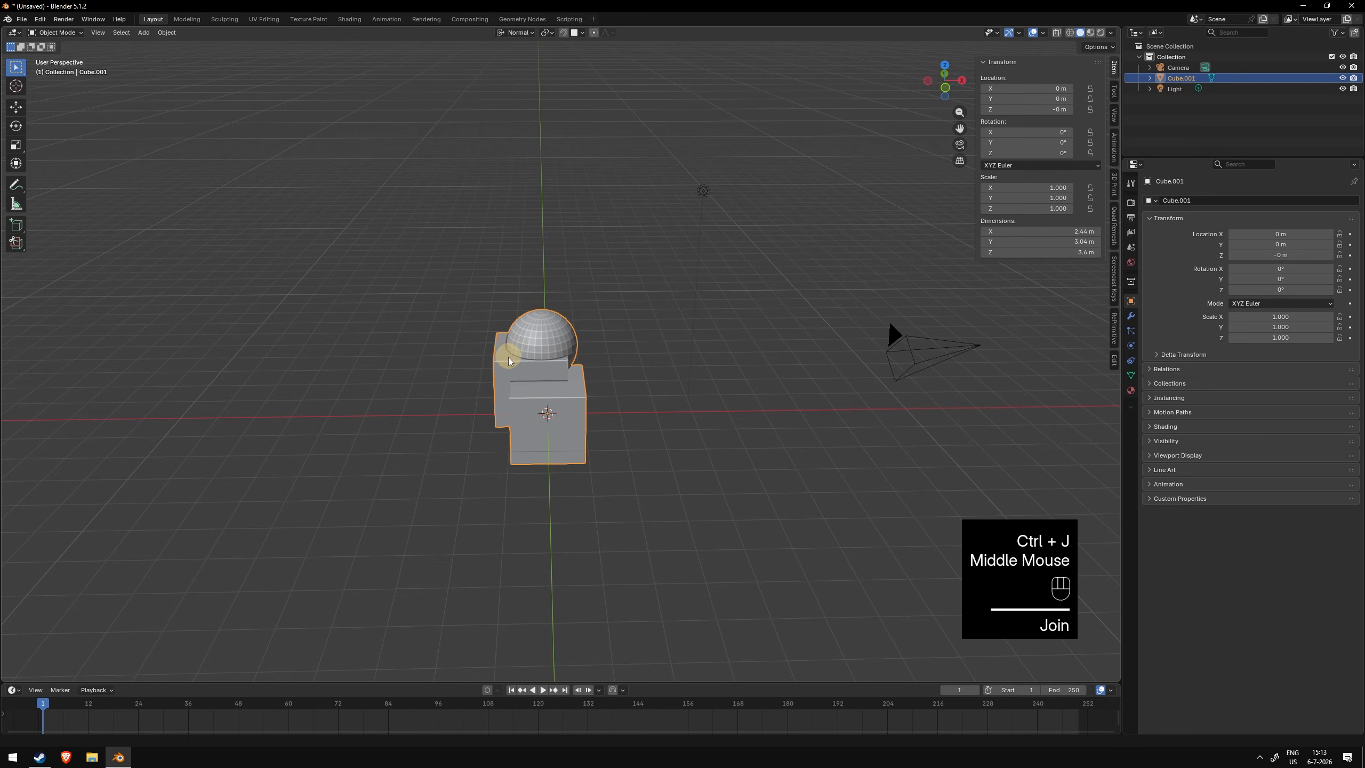
middle_click_drag(566, 425, 604, 348)
key("ctrl+z")
left_click(605, 348)
left_click(604, 348)
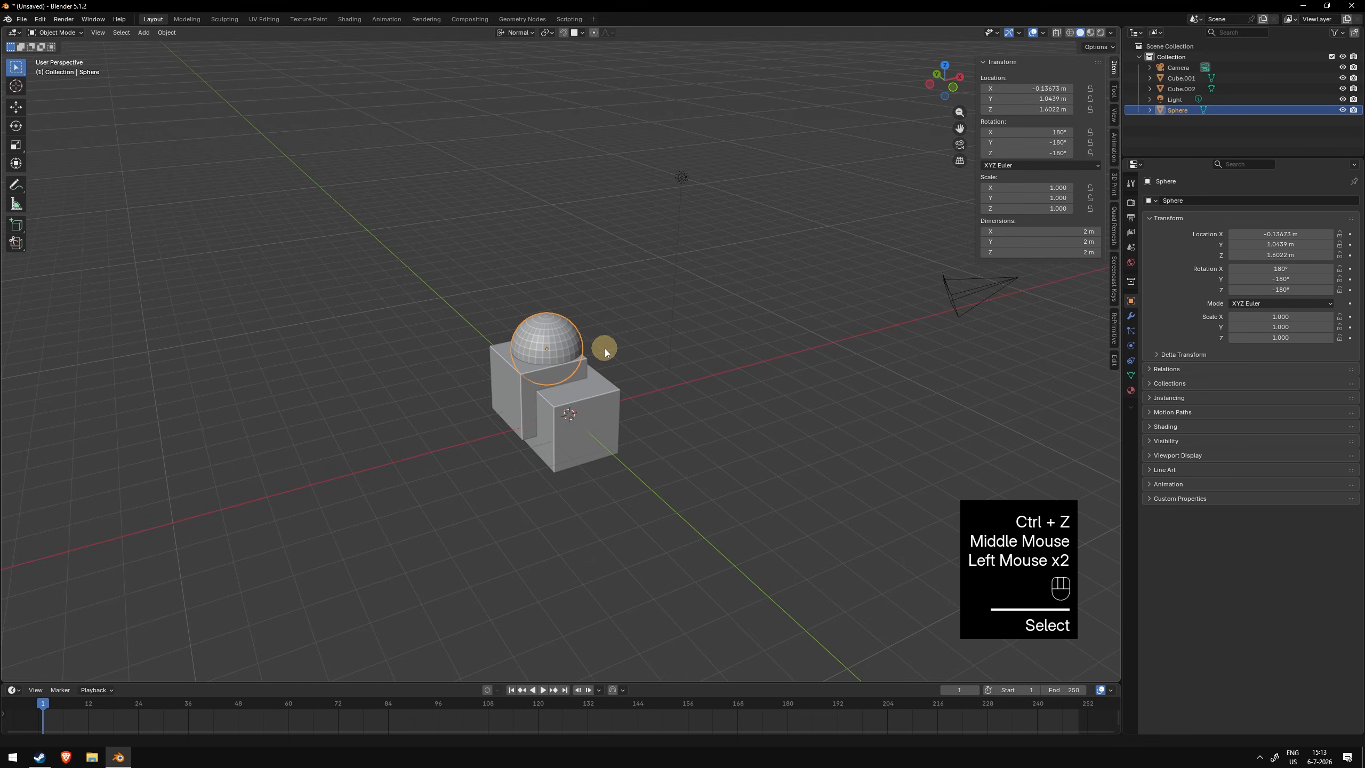
- Select the sphere and the duplicate cube, then the original cube last, and join them into one object
left_click(606, 339)
left_click(561, 339)
left_click(514, 371, "shift")
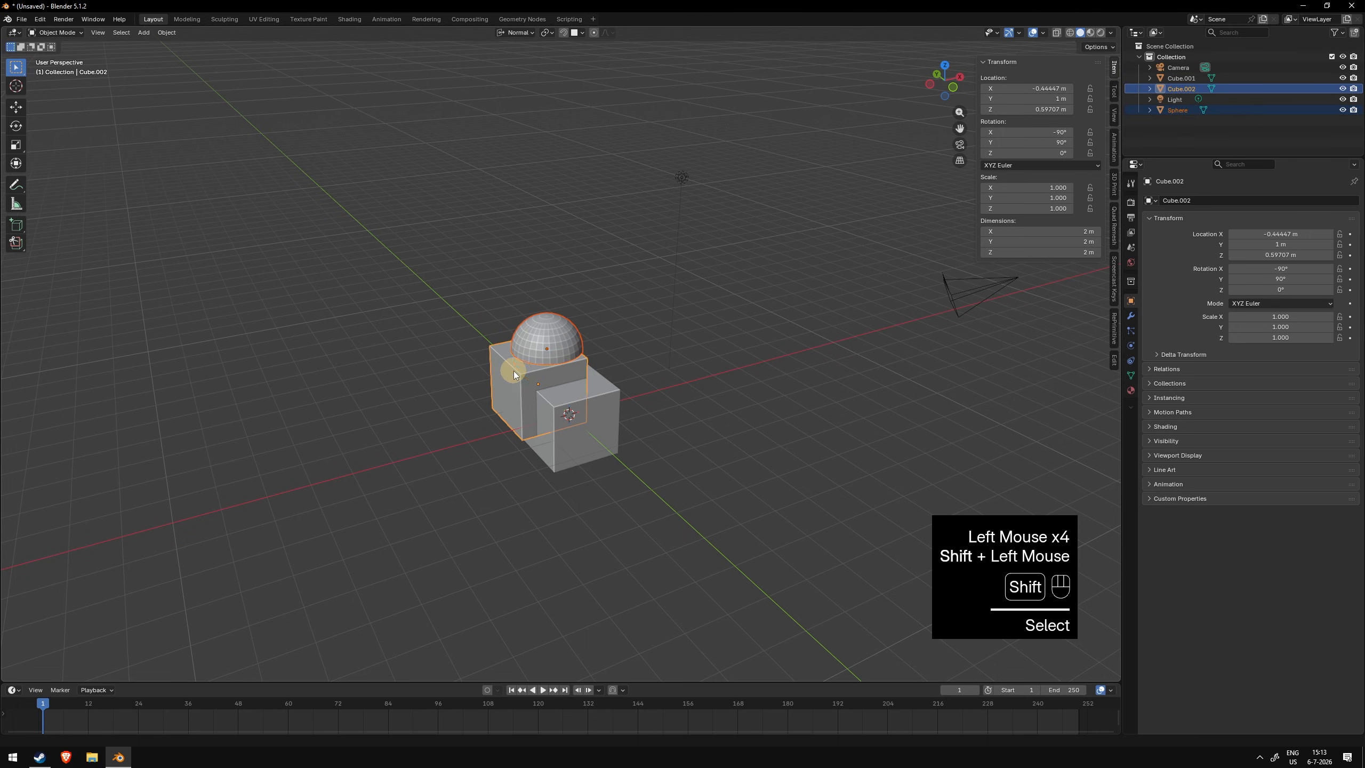
left_click(599, 401, "shift")
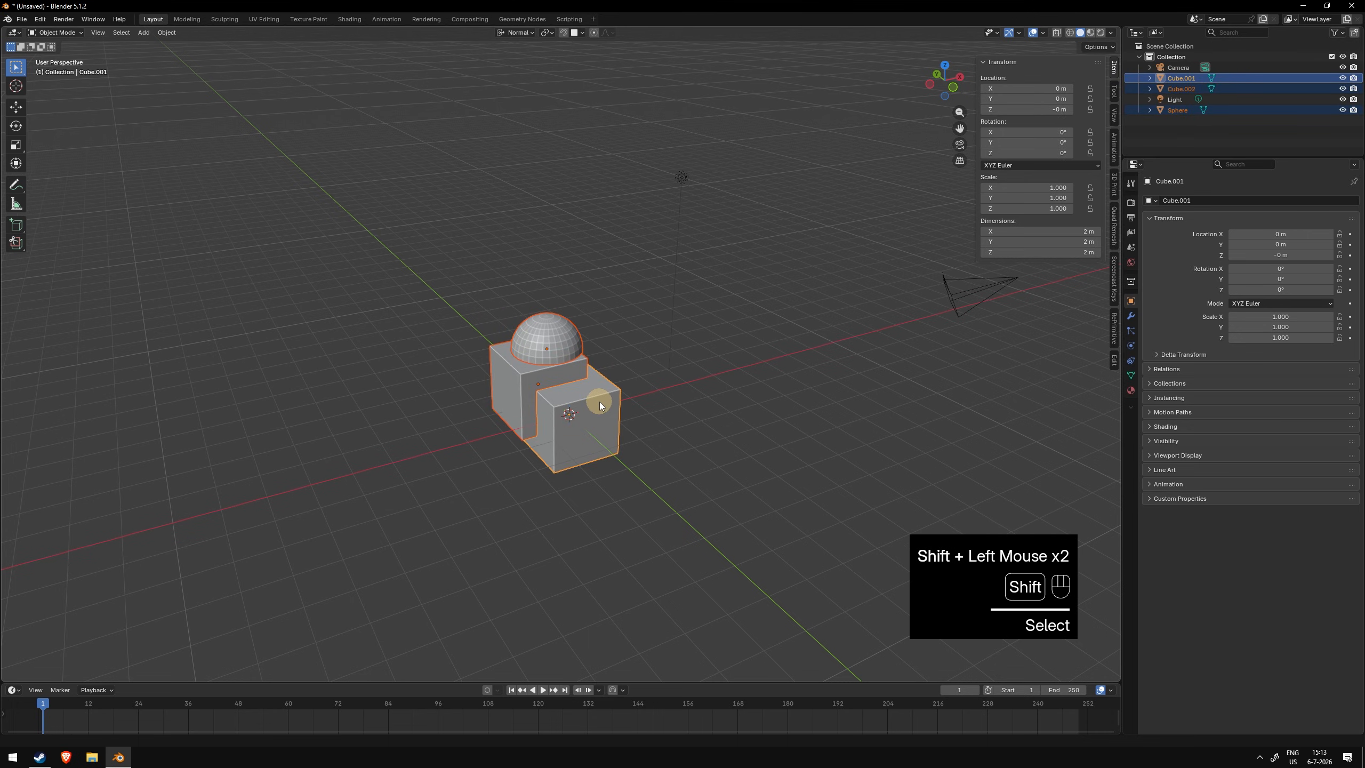
mouse_move(603, 421)
middle_mouse_down()
mouse_move(627, 413)
mouse_move(545, 382)
mouse_move(551, 421)
mouse_move(616, 411)
middle_mouse_up()
scroll(618, 411, "up", 1)
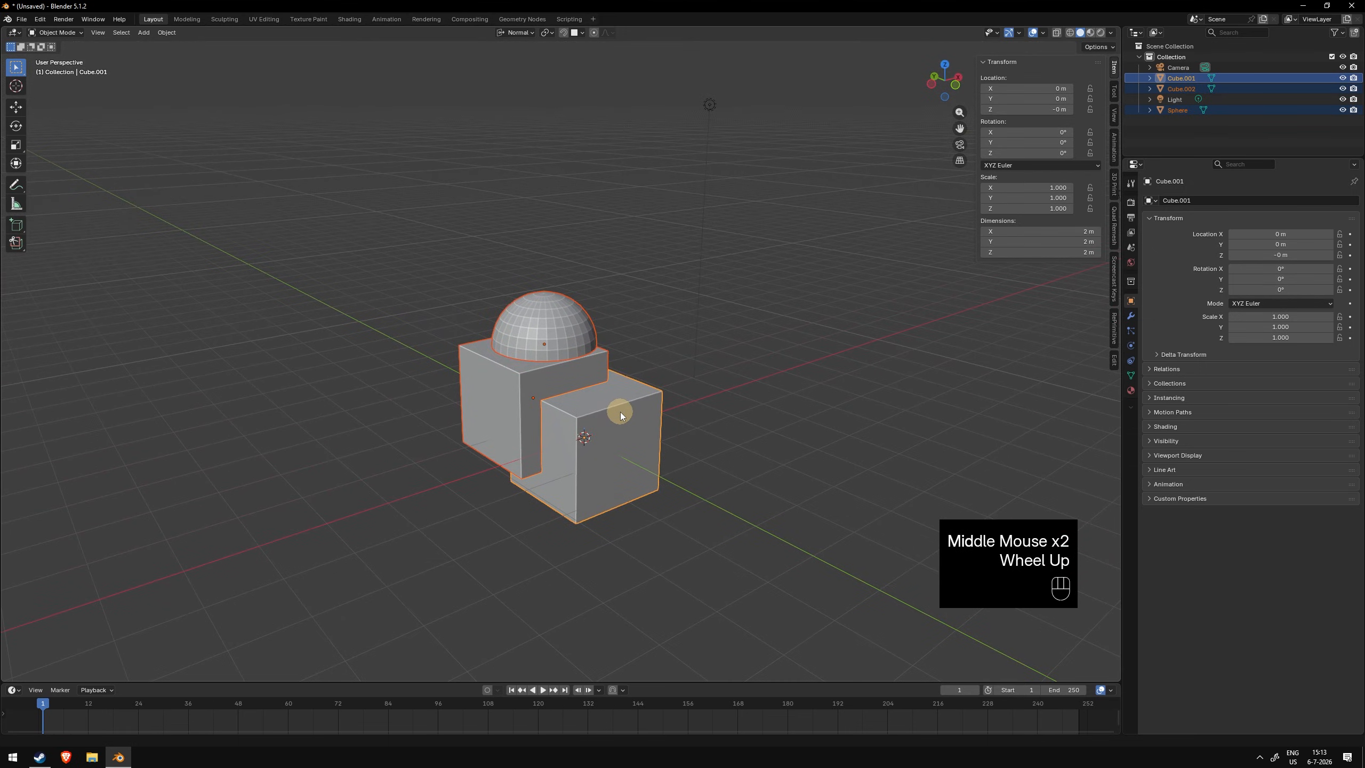
key("ctrl+j")
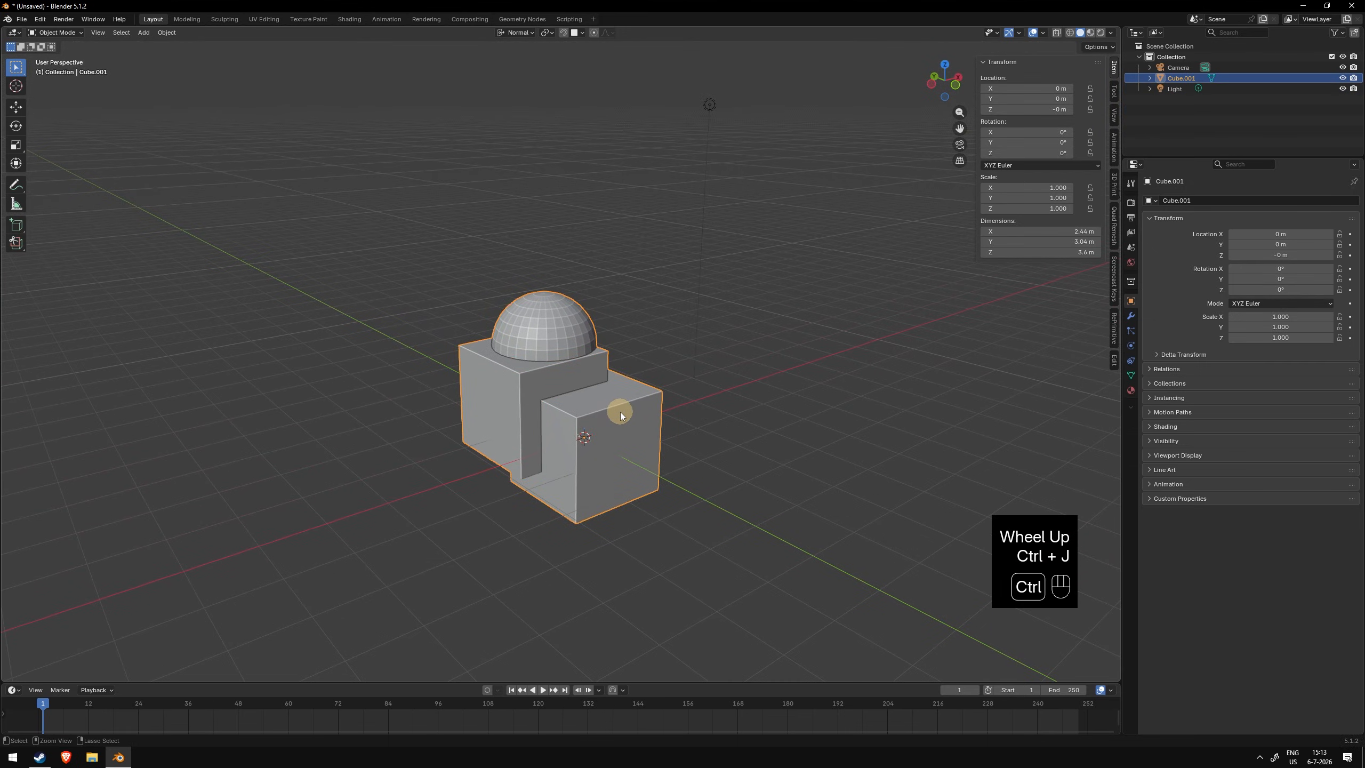
- Try free trackball rotations of the joined object, cancelling each one
scroll(663, 431, "down", 1)
middle_click_drag(663, 432, 623, 402)
key("r")
key("r")
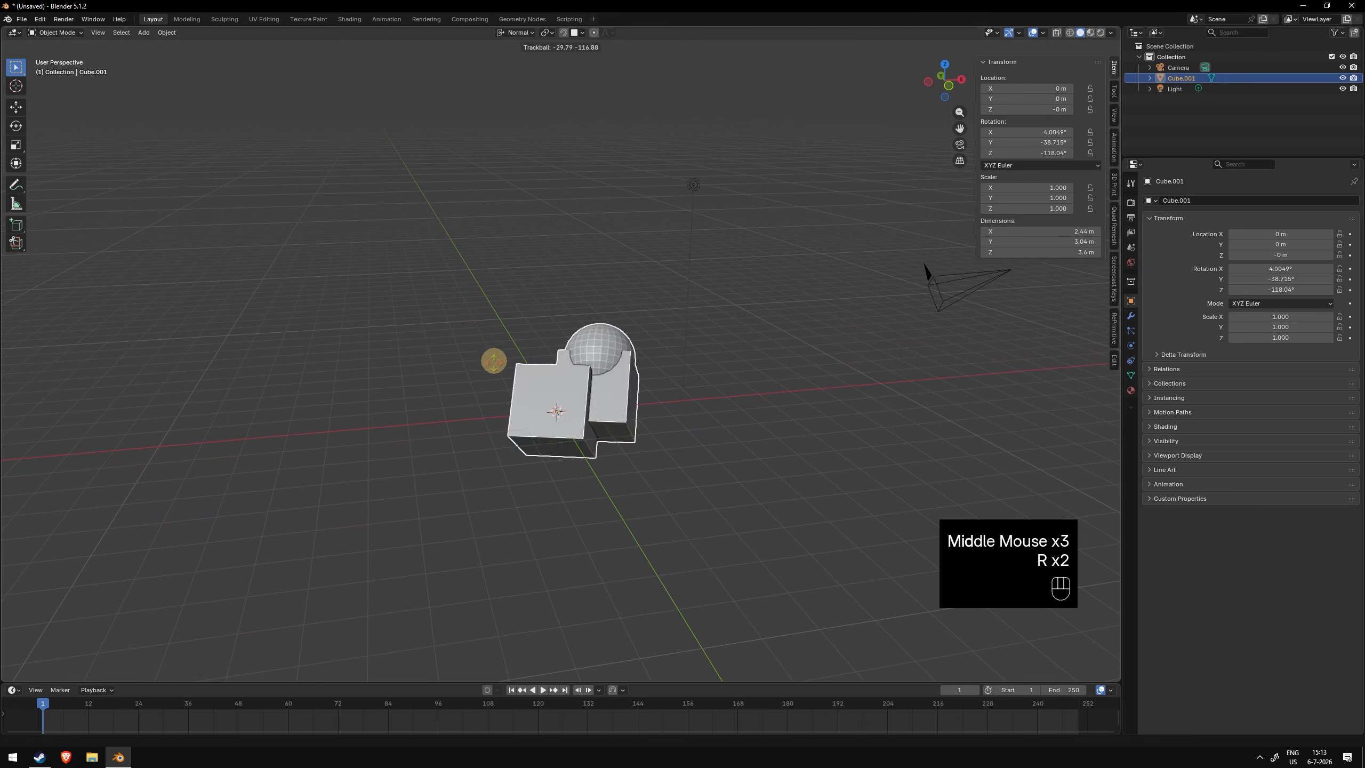
right_click(638, 420)
left_click(639, 421)
left_click(580, 386)
key("r")
key("r")
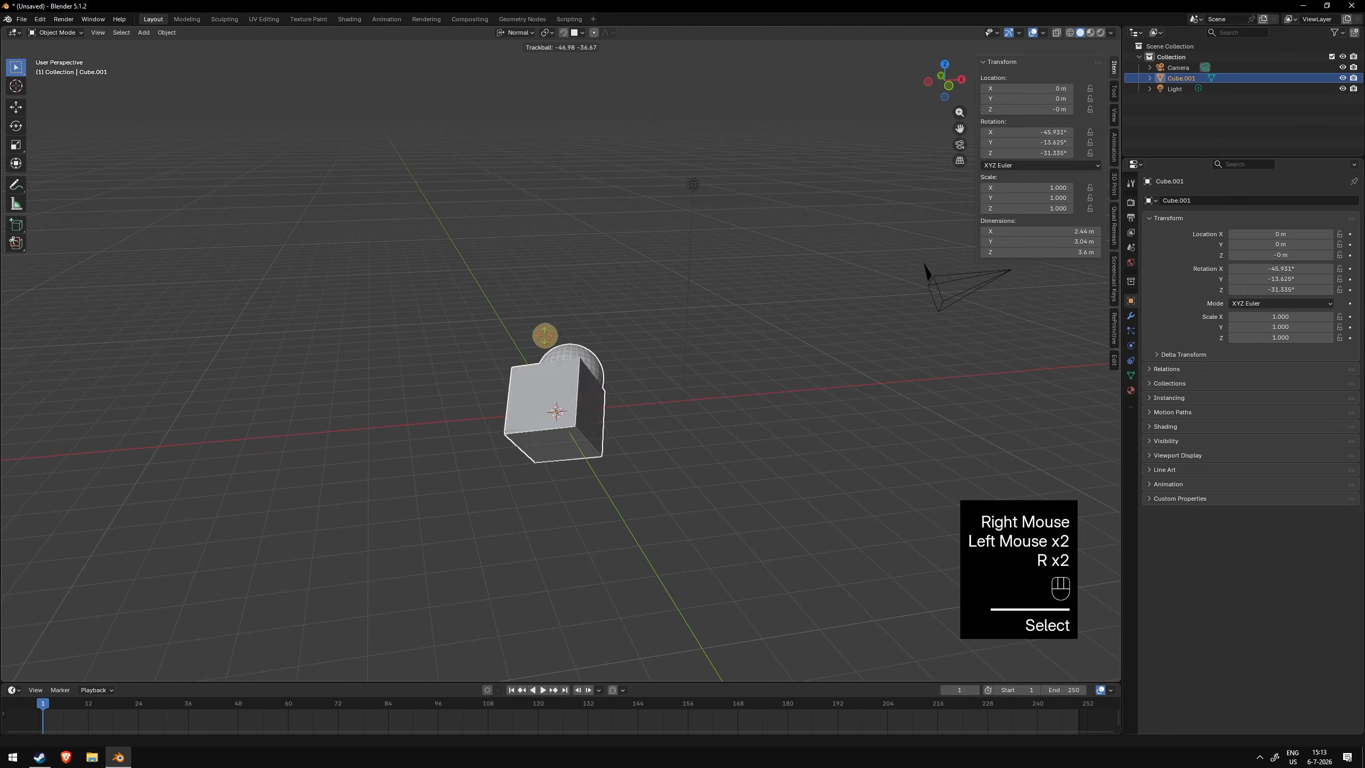
right_click(470, 418)
- Rotate the joined object about the X axis
key("r")
key("x")
left_click(569, 327)
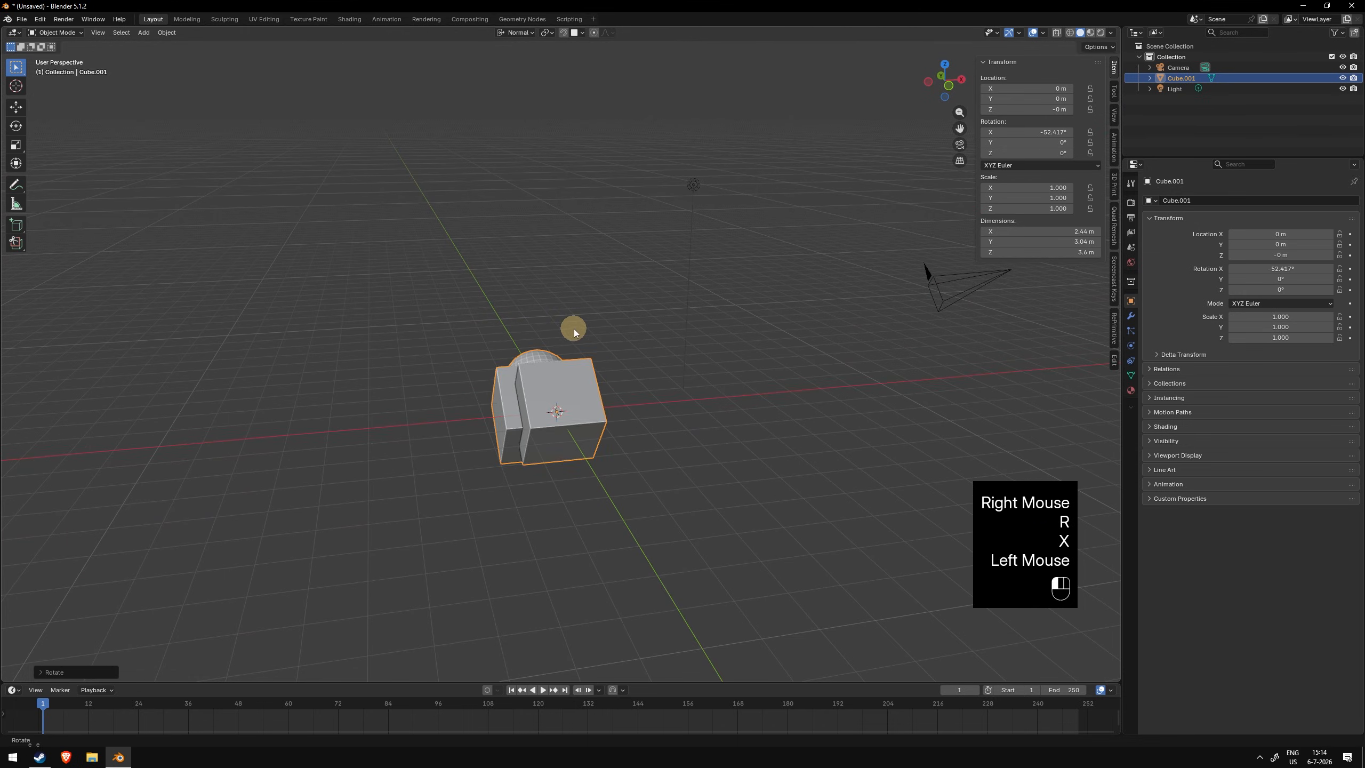
- Cancel further Z rotation, trackball and Z scaling attempts, and undo the X-axis rotation
key("r")
key("z")
right_click(487, 373)
key("r")
key("r")
right_click(624, 421)
key("s")
key("z")
right_click(642, 408)
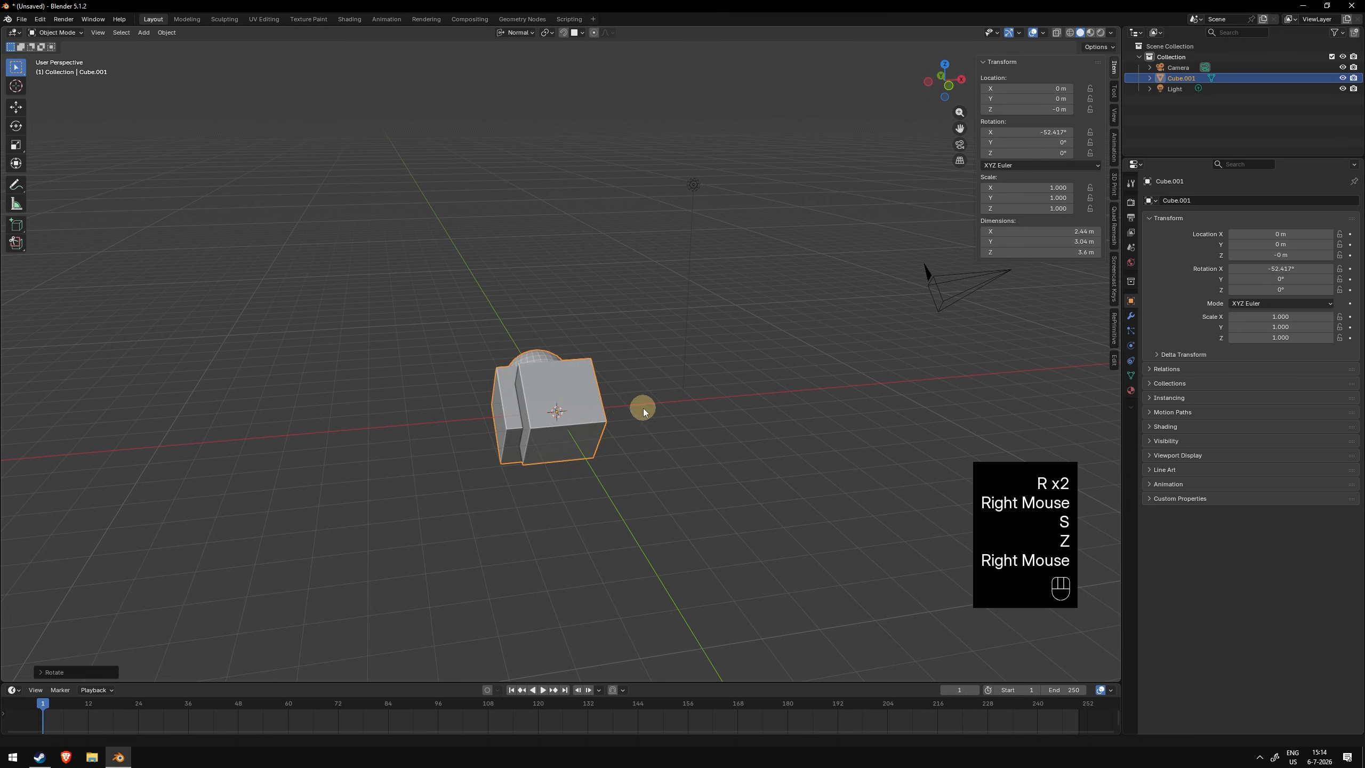
middle_click_drag(643, 408, 597, 385)
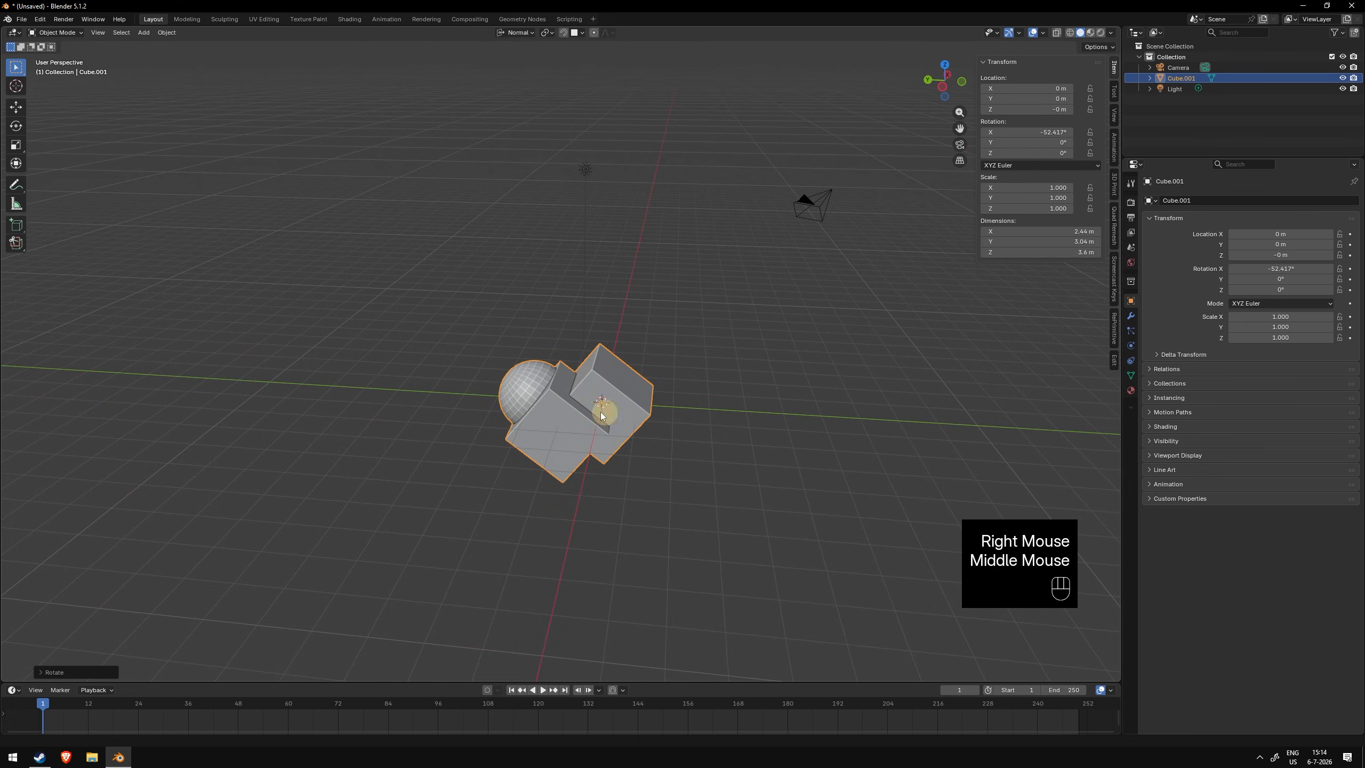
key("ctrl+z")
- Set the joined object's origin to its geometry
middle_click_drag(726, 421, 641, 380)
right_click(576, 387, "shift")
key("alt+q")
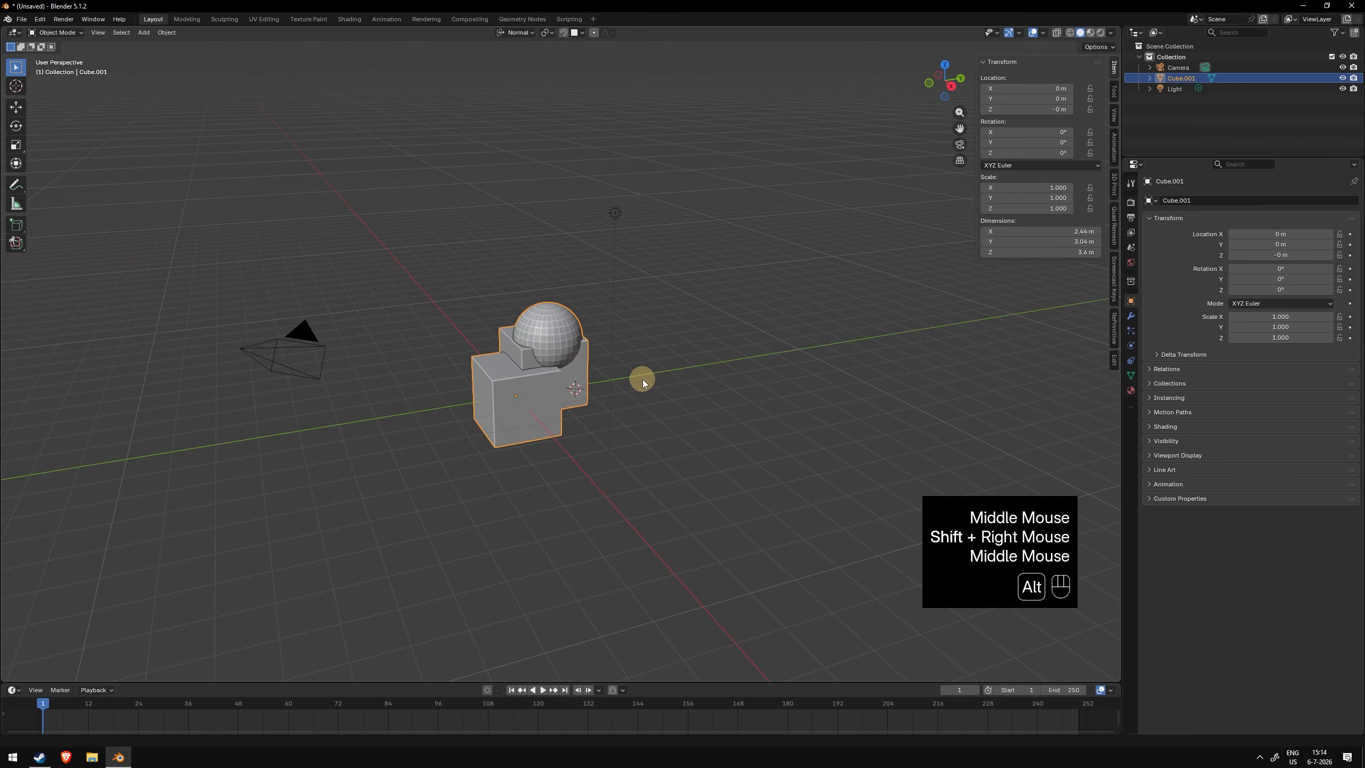
key("ctrl+q")
key("e")
key("r")
key("r")
middle_click_drag(619, 398, 650, 378)
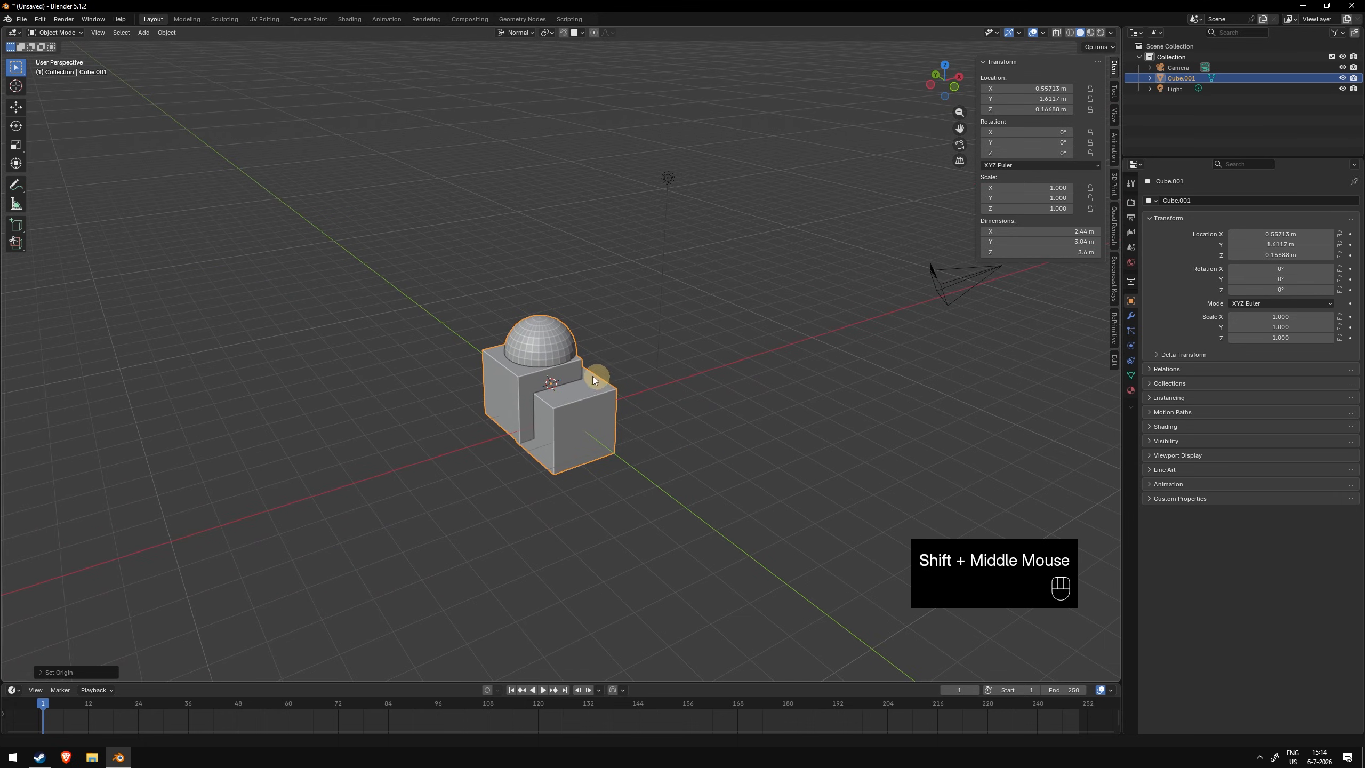
- Enter Edit Mode, separate the joined object into its loose parts, and return to Object Mode
key("Tab")
key("Tab")
key("ctrl+Tab")
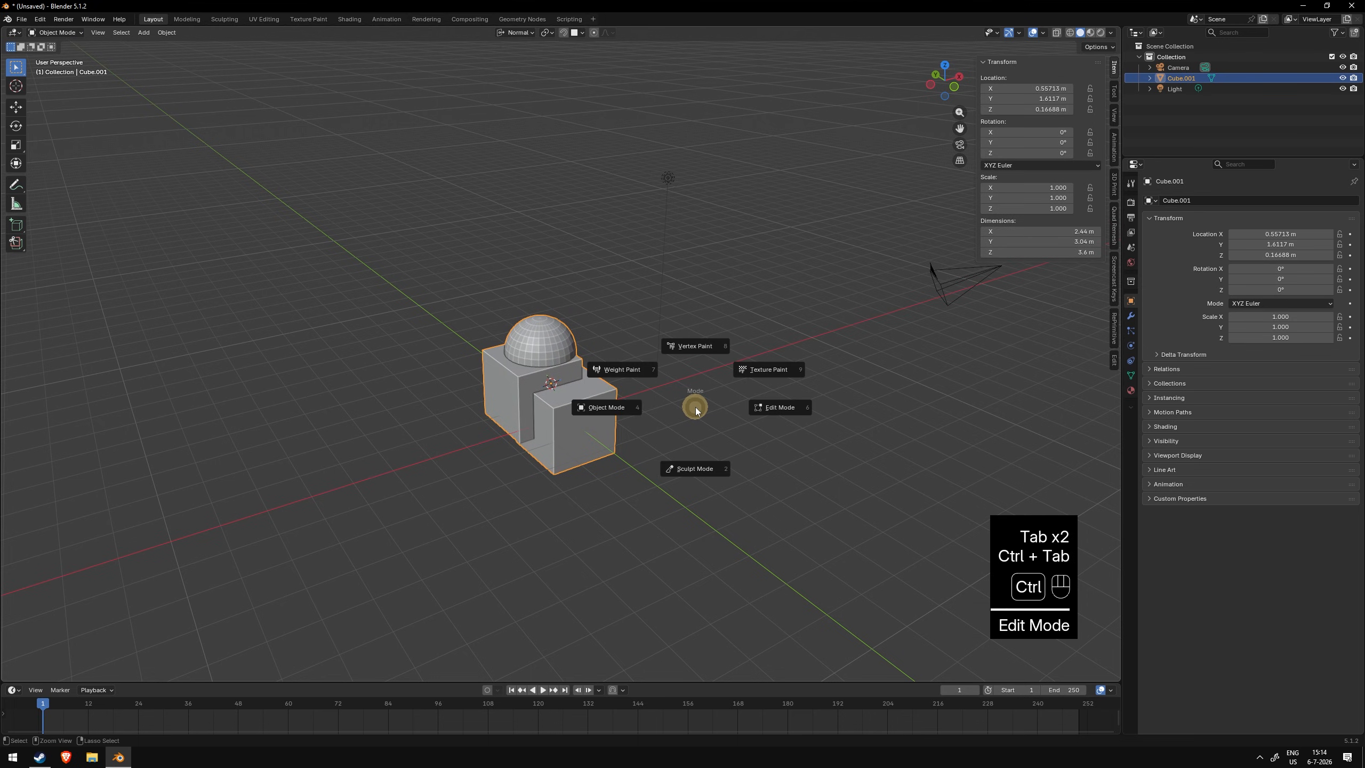
left_click(791, 409)
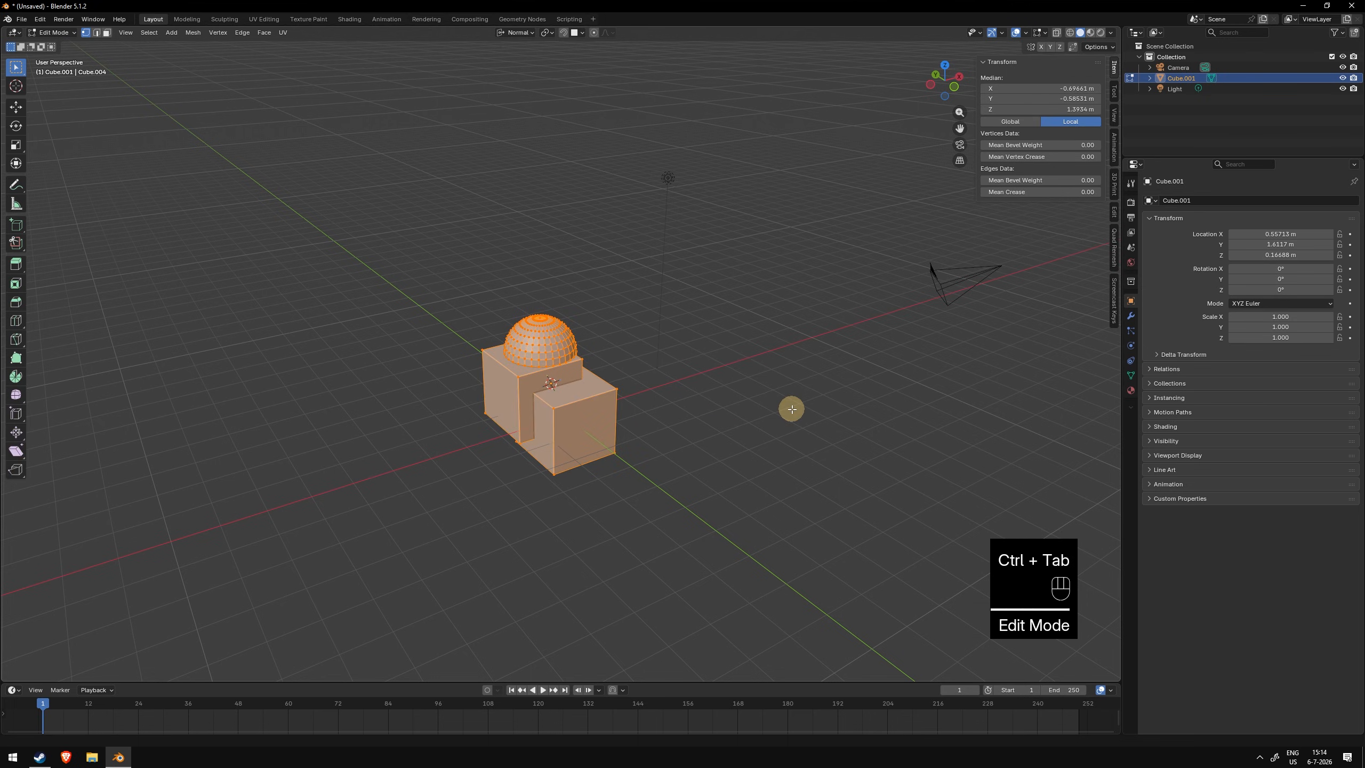
middle_click(640, 387)
key("p")
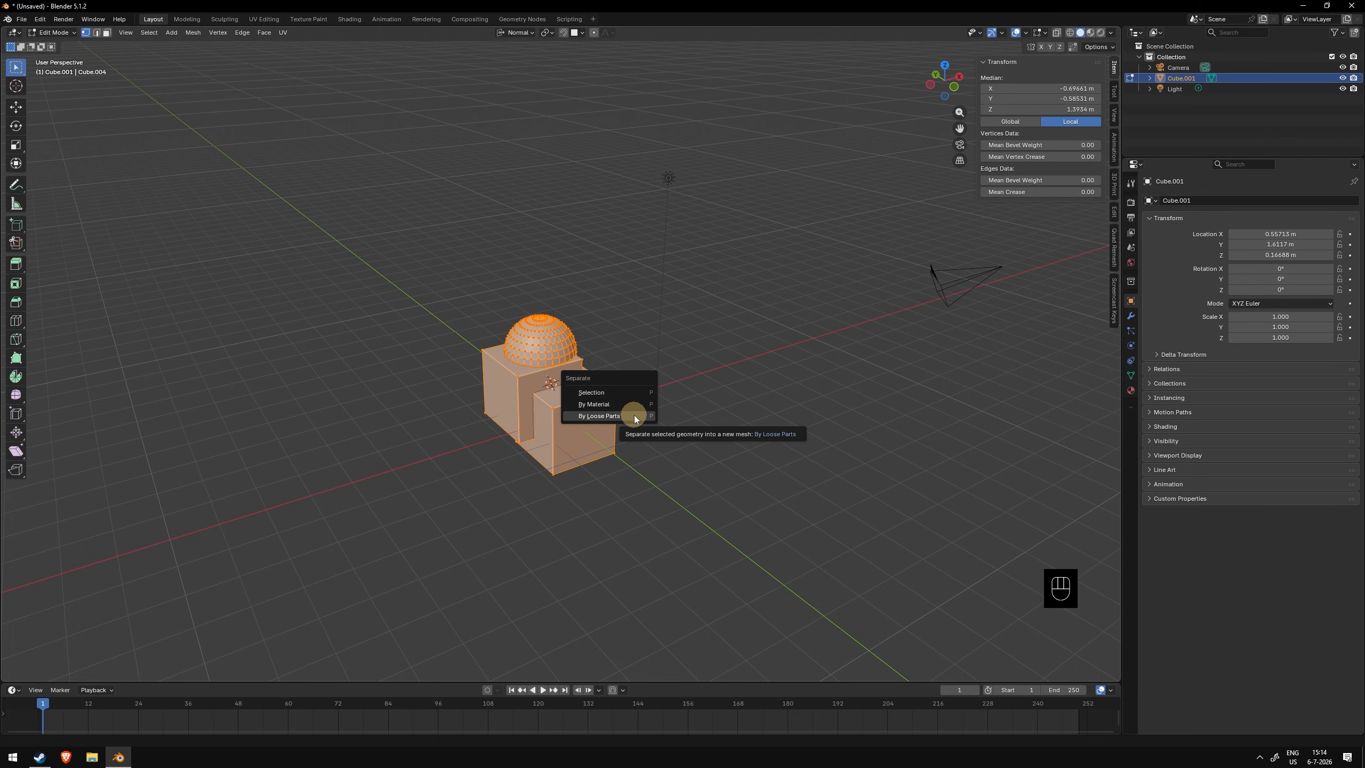
left_click(633, 414)
left_click(566, 341)
key("Tab")
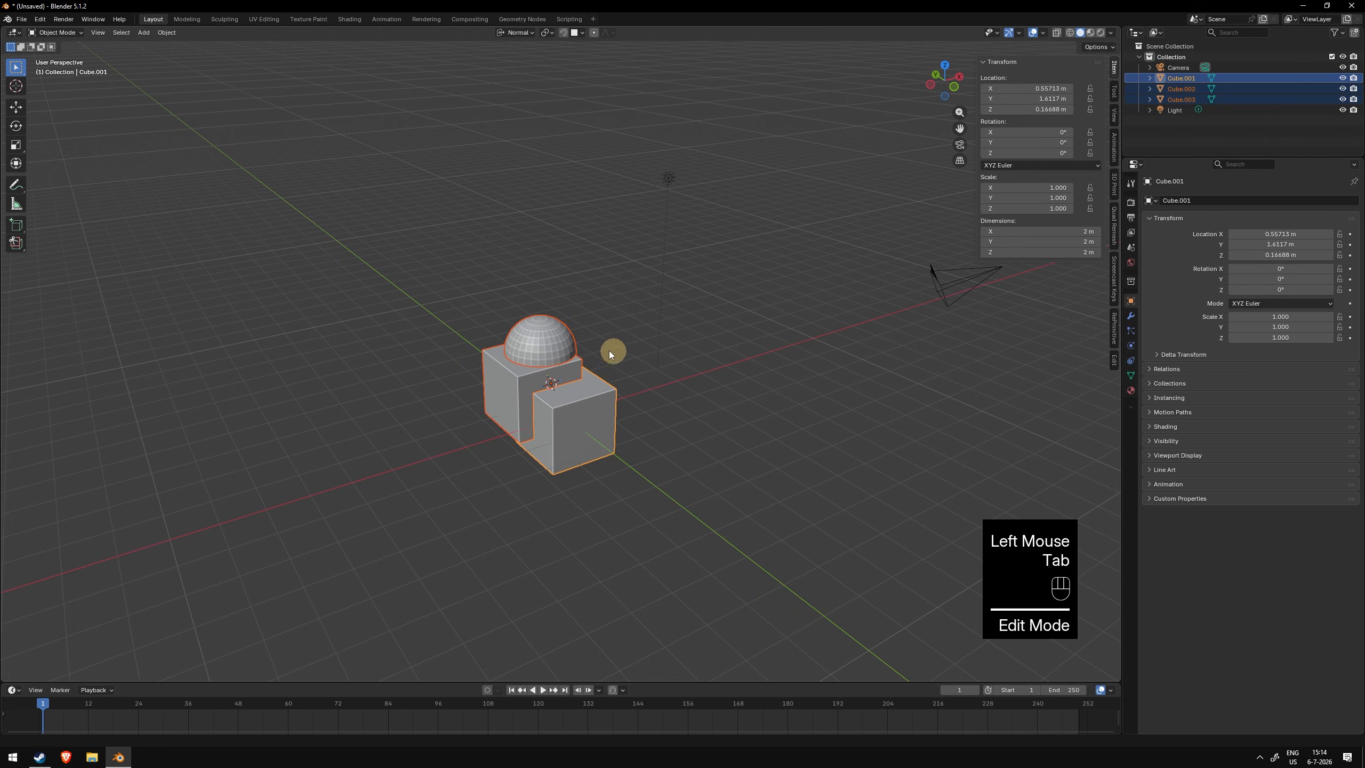
- Select each separated part in turn to inspect the resulting pieces
left_click(549, 353)
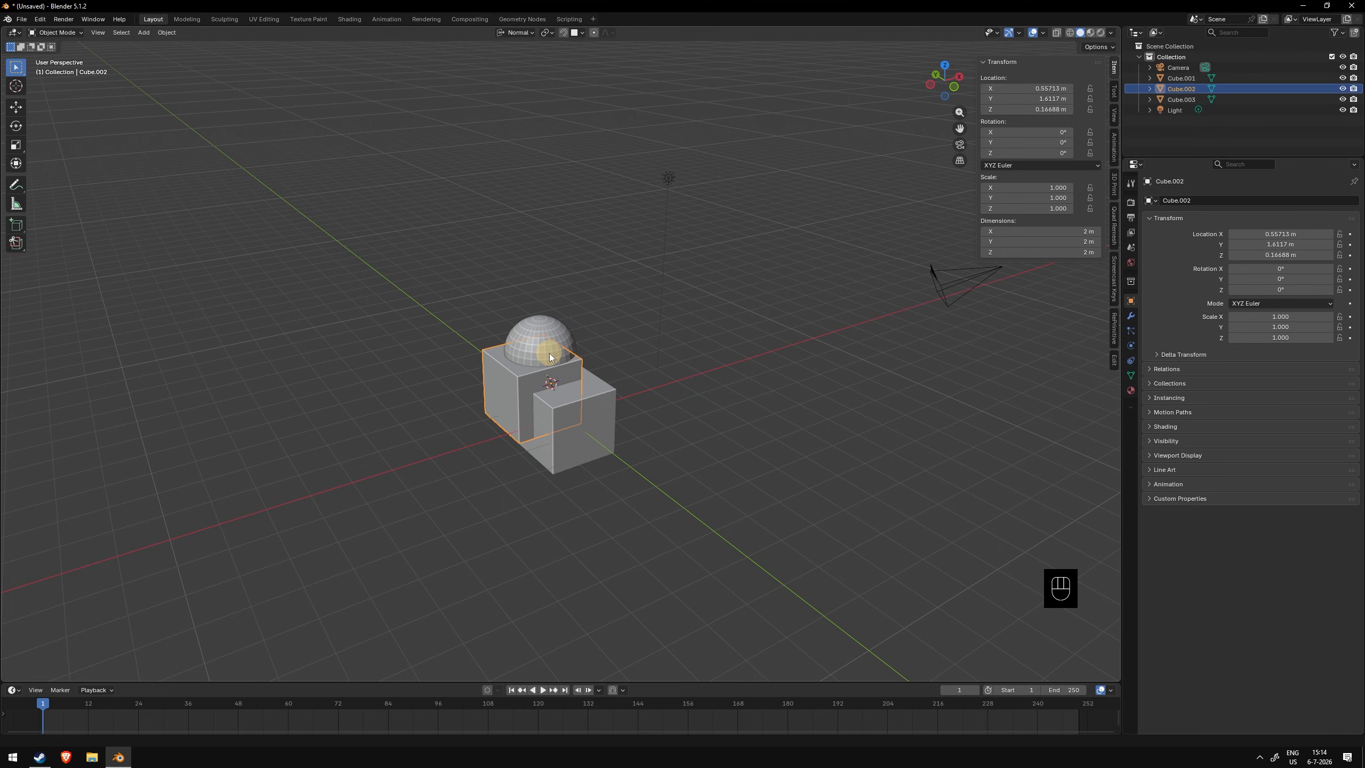
middle_click_drag(549, 353, 454, 334)
left_click(554, 330)
middle_click_drag(554, 331, 611, 350)
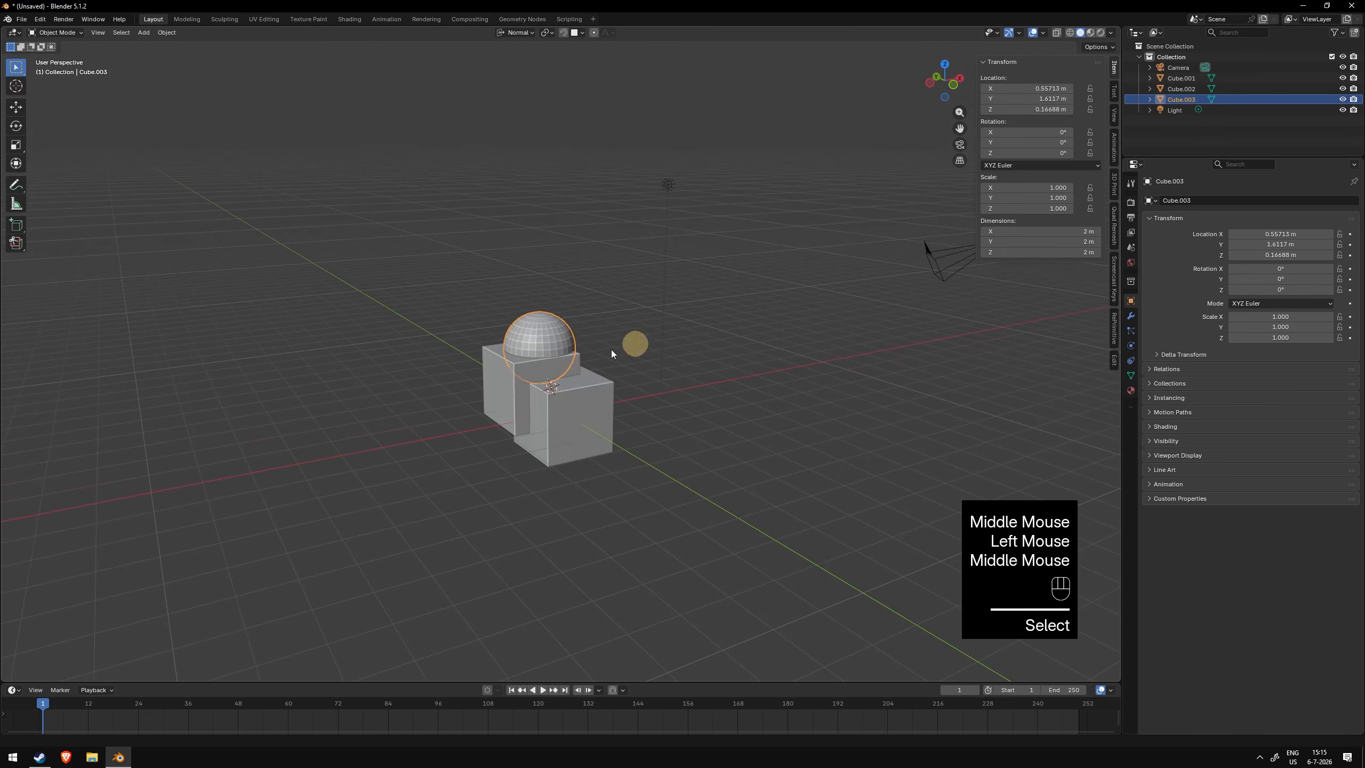
left_click(575, 369)
left_click(587, 400)
middle_click_drag(638, 396, 504, 395)
left_click(594, 390)
left_click(583, 355)
left_click(504, 395)
left_click(510, 343)
left_click(534, 373)
left_click(499, 358)
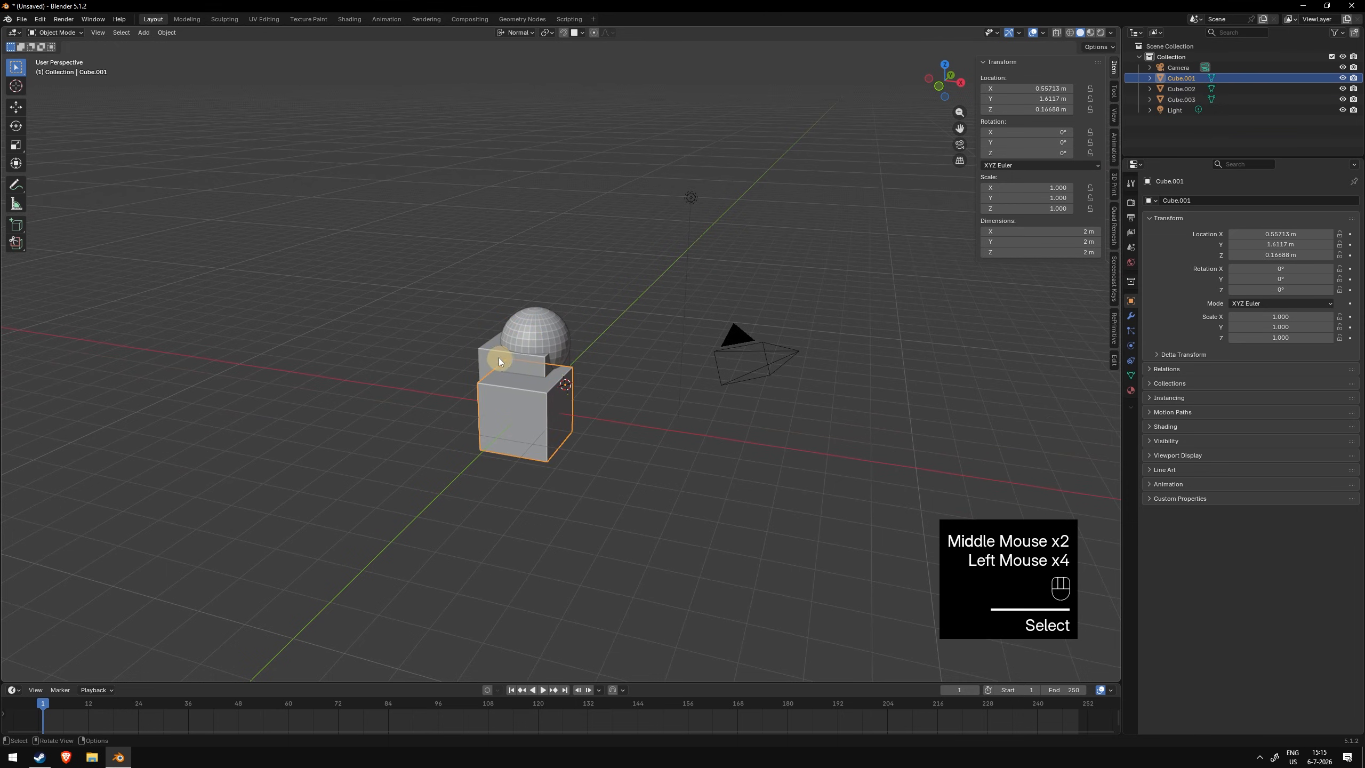
left_click(537, 335)
left_click(547, 375)
left_click(506, 362)
left_click(539, 330)
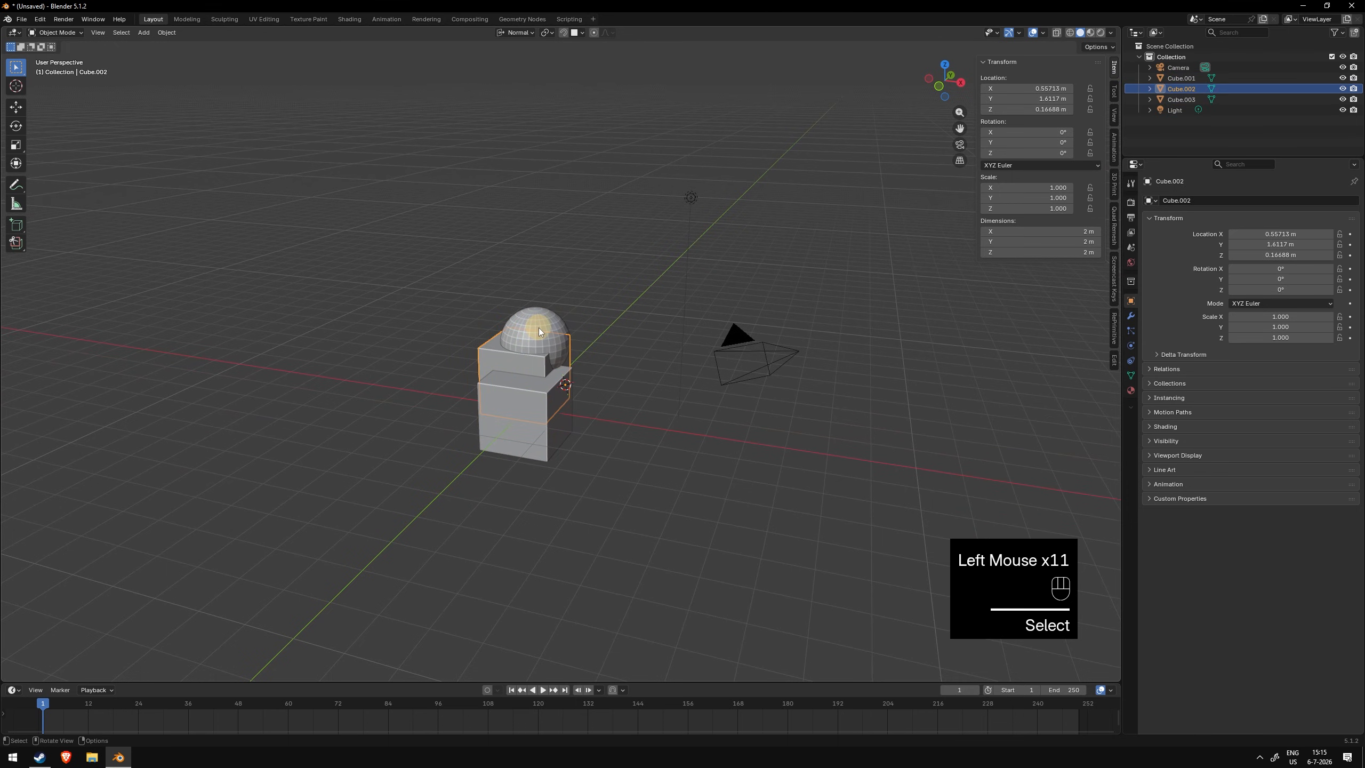
left_click(539, 328)
left_click(529, 383)
left_click(518, 362)
left_click(533, 330)
left_click(544, 383)
- Set the origins of the front cube and the back cube to their own geometry
mouse_move(626, 419)
middle_mouse_down()
mouse_move(523, 421)
mouse_move(717, 413)
mouse_move(616, 421)
middle_mouse_up()
key("alt+q")
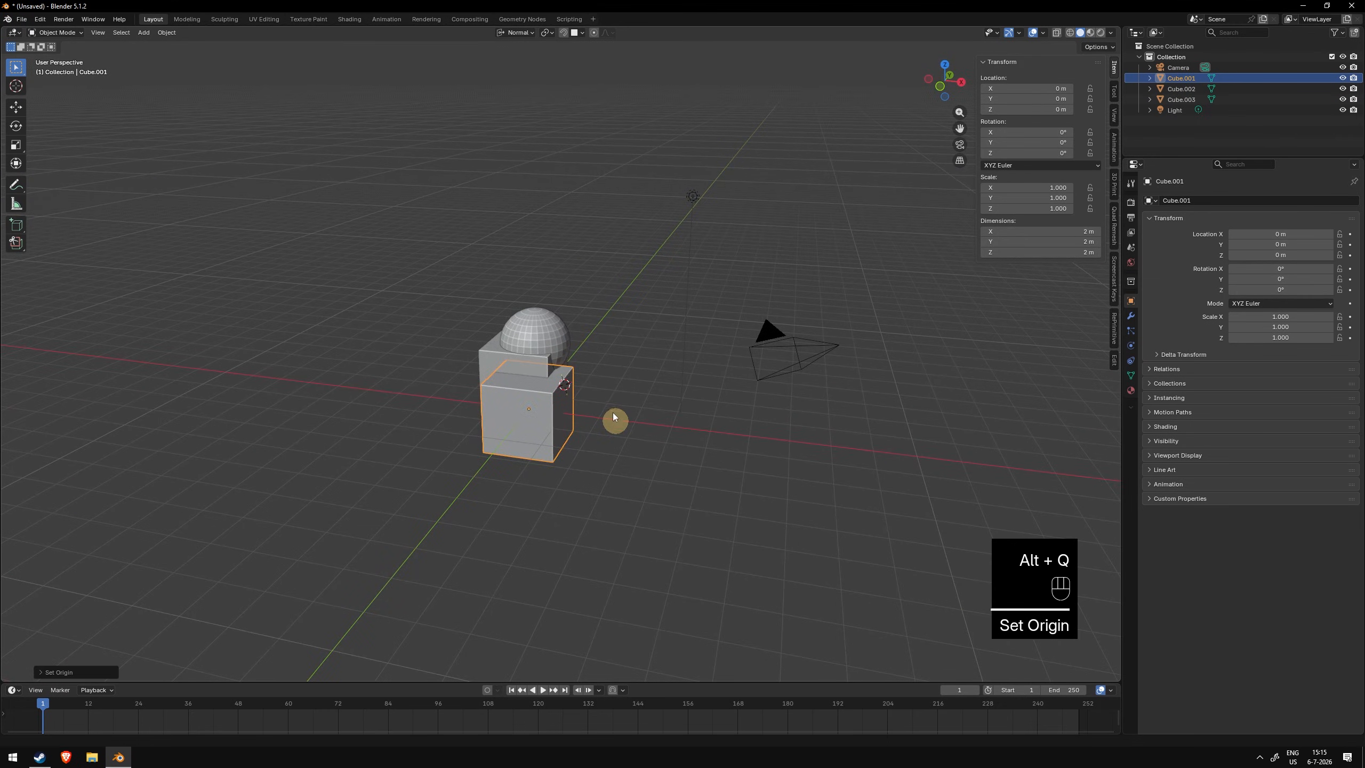
left_click(537, 367)
key("alt+q")
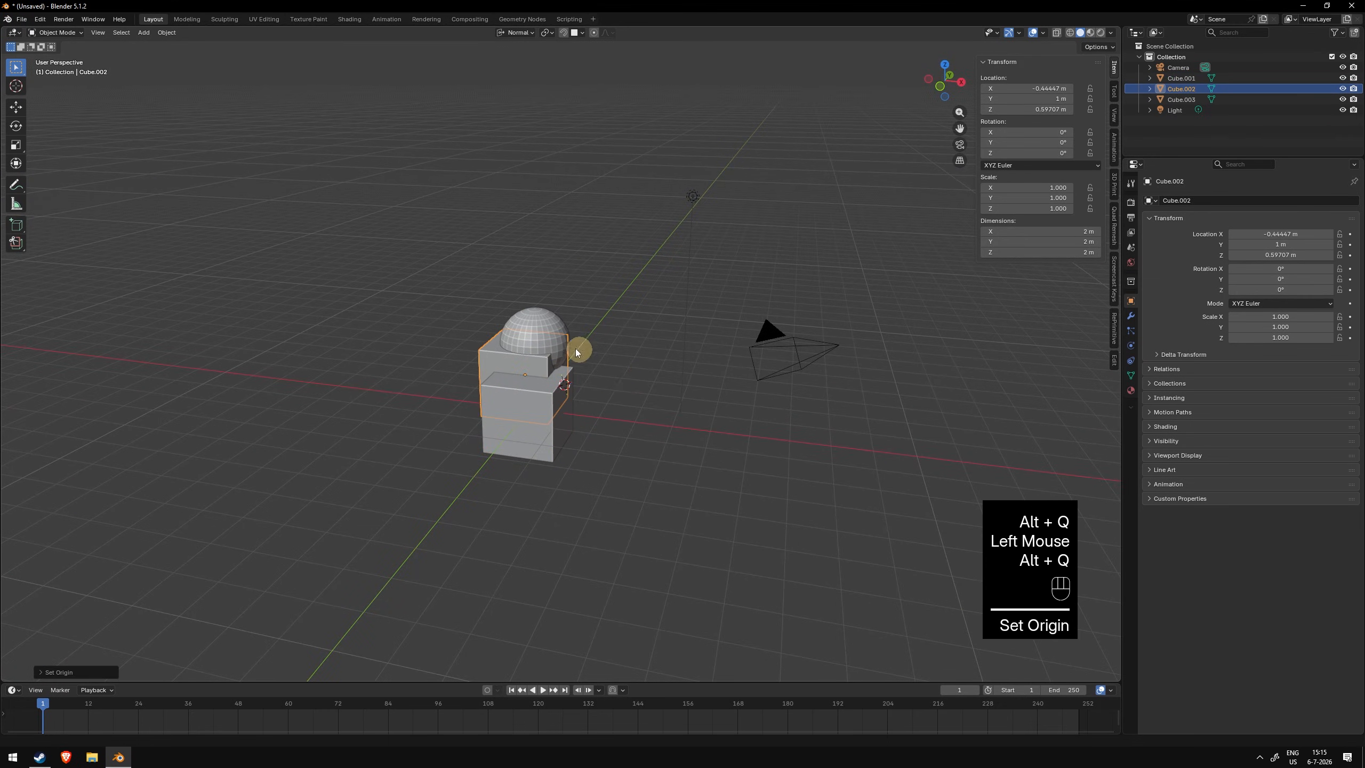
mouse_move(579, 345)
middle_mouse_down()
mouse_move(680, 357)
mouse_move(581, 371)
middle_mouse_up()
left_click(564, 341)
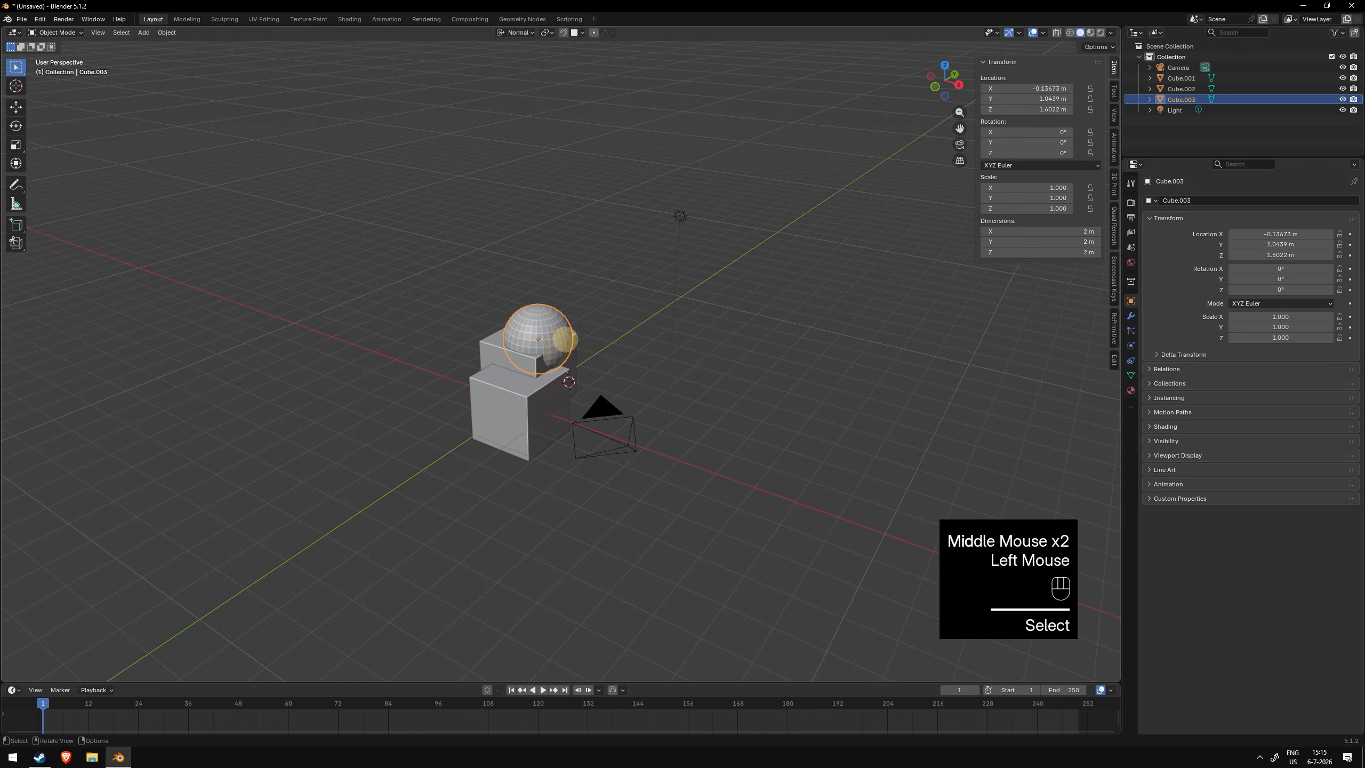
key("r")
key("r")
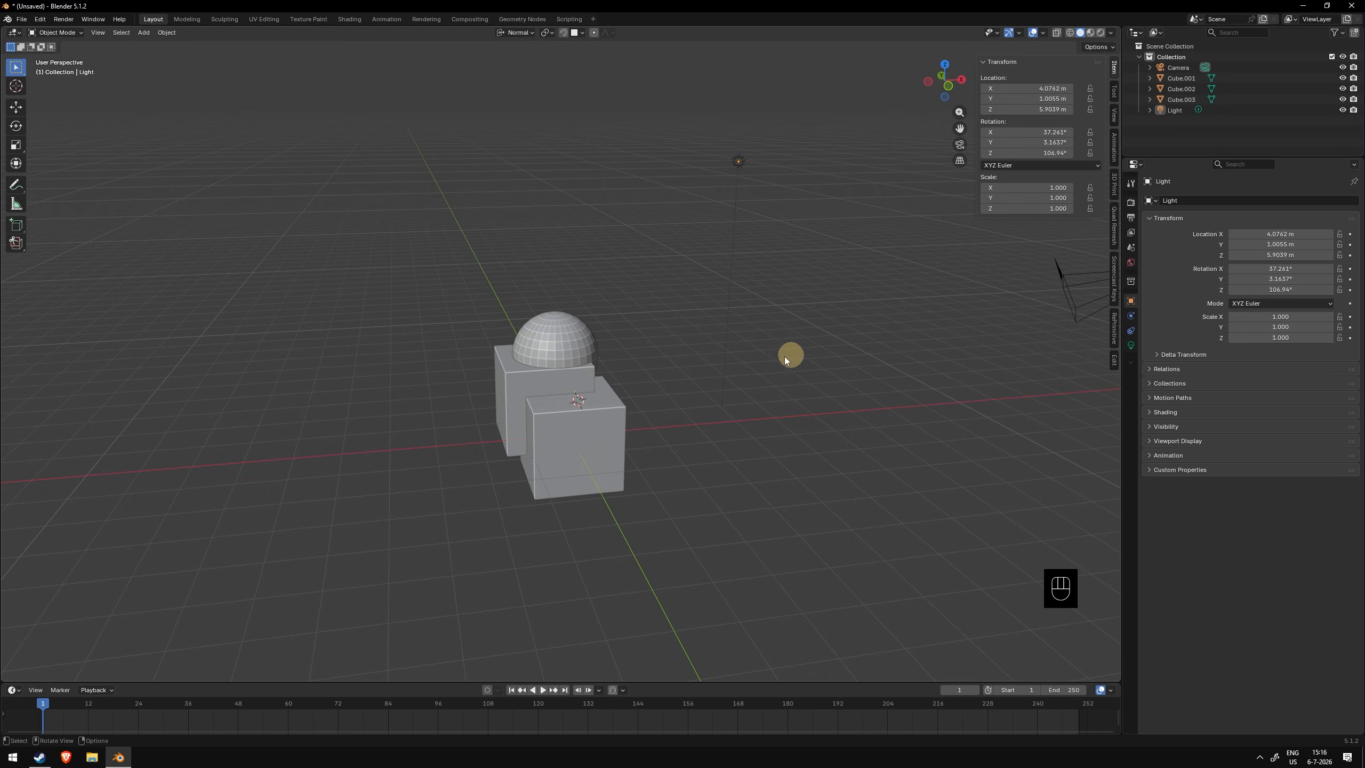
- Parent both cubes to the sphere, with the sphere as the active object
left_click(595, 433)
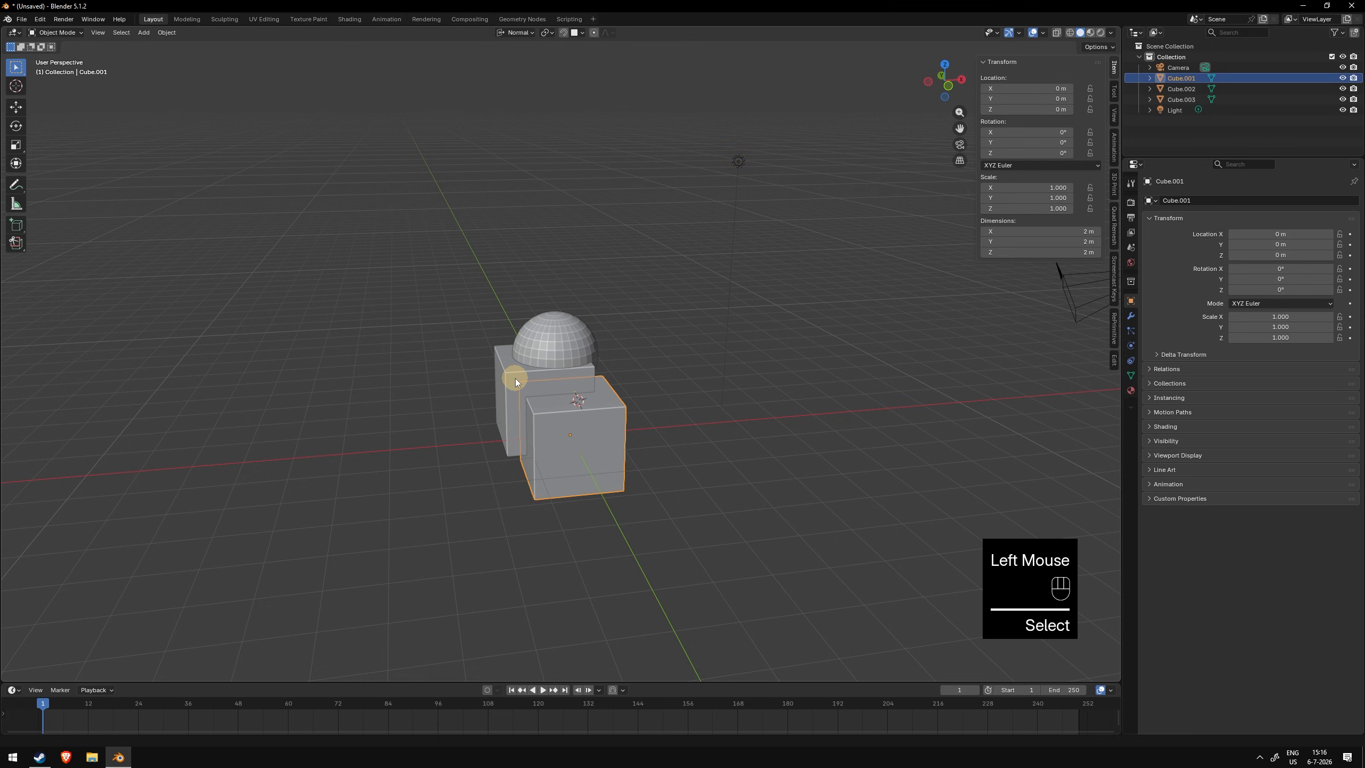
left_click(605, 421)
left_click(525, 380, "shift")
left_click(577, 344, "shift")
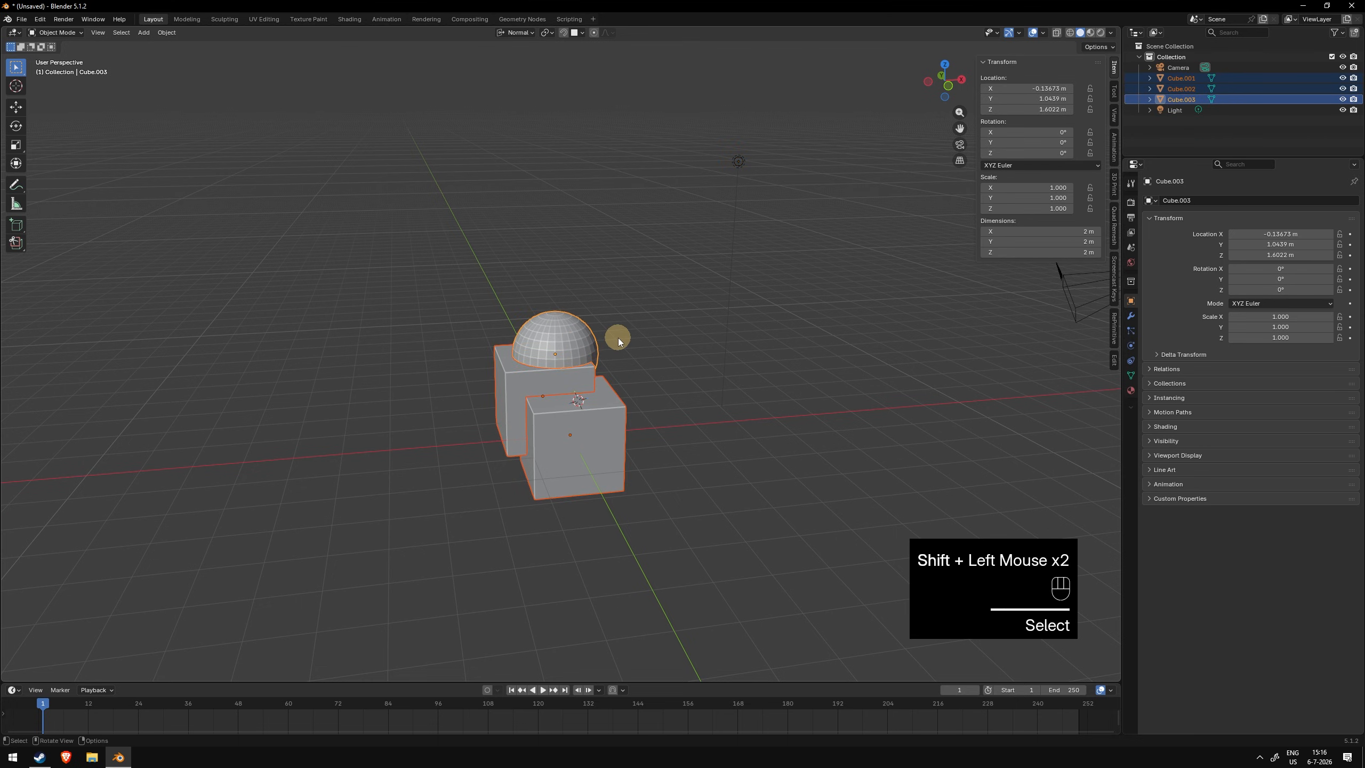
key("ctrl+p")
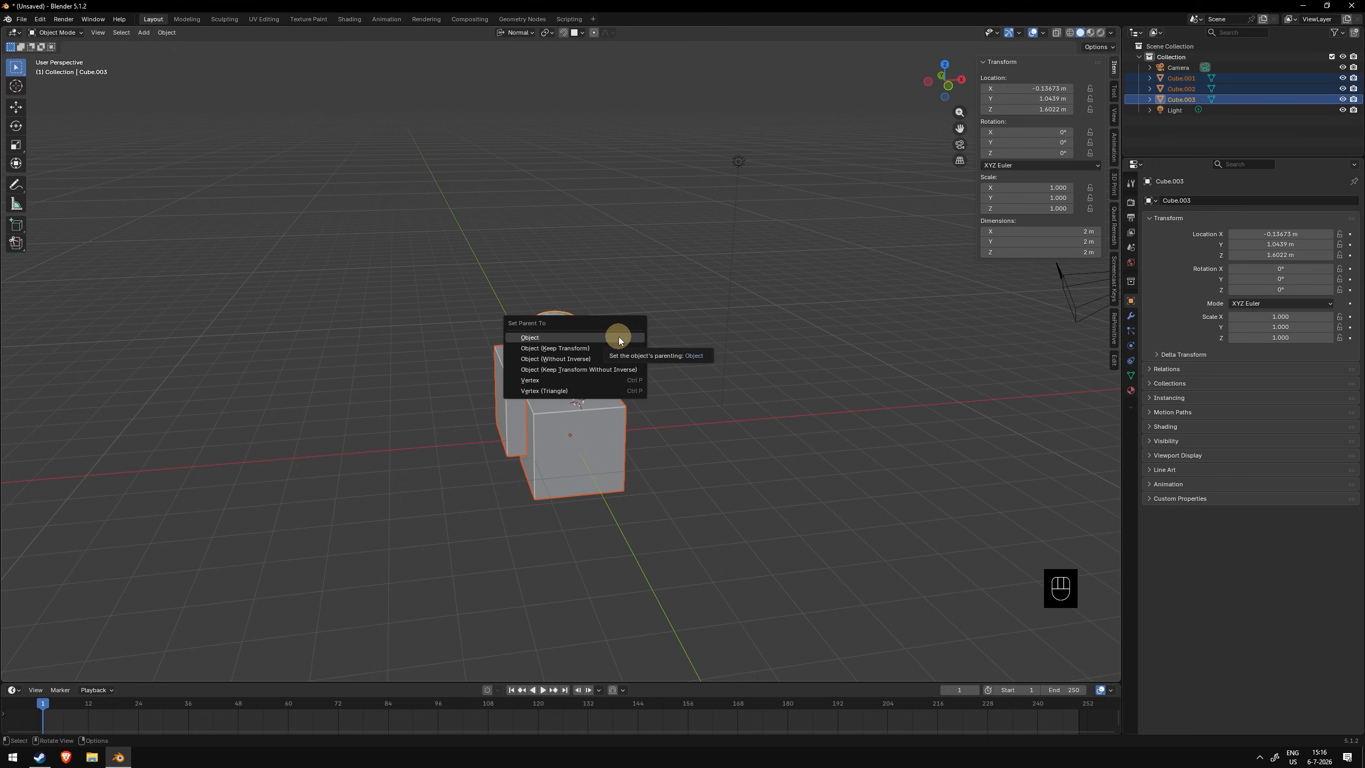
left_click(618, 337)
left_click(506, 392)
left_click(578, 431, "shift")
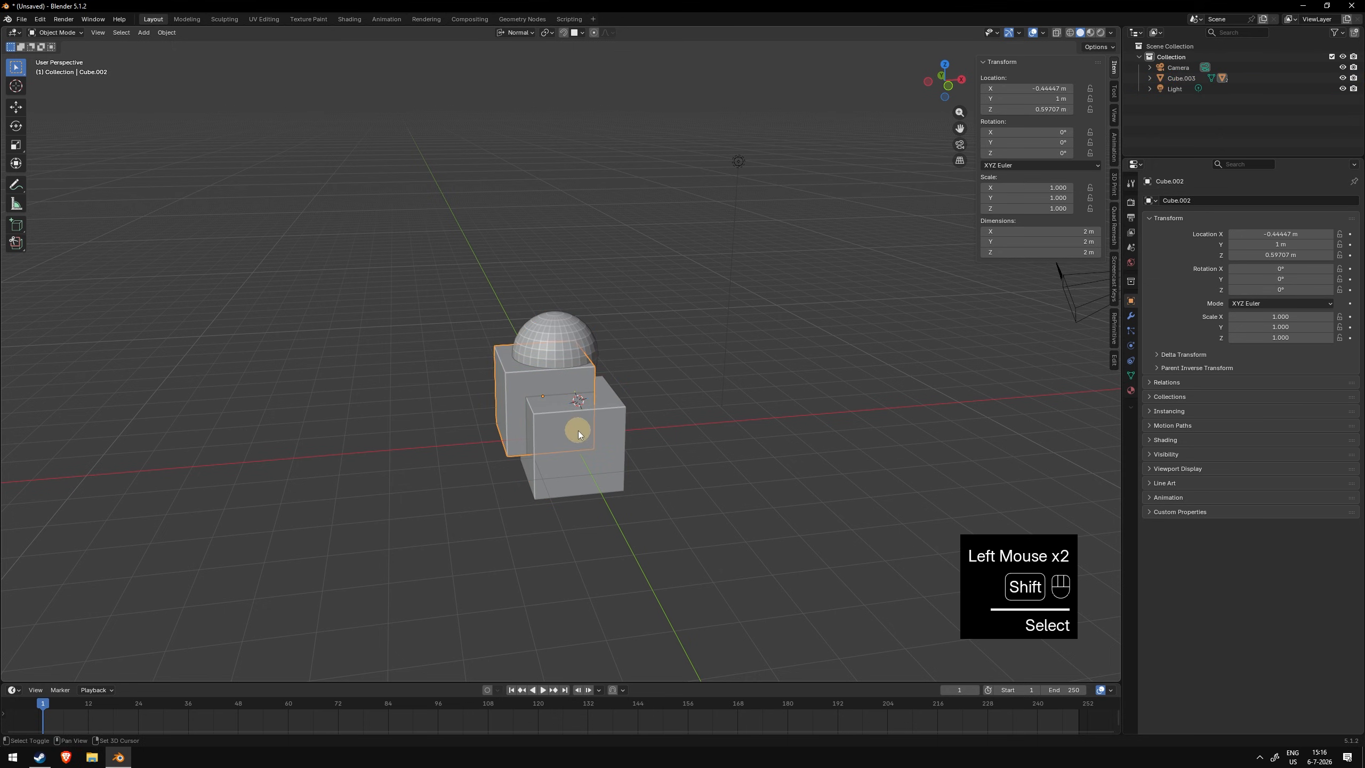
left_click(577, 431)
left_click(516, 384, "shift")
left_click(554, 345, "shift")
key("ctrl+p")
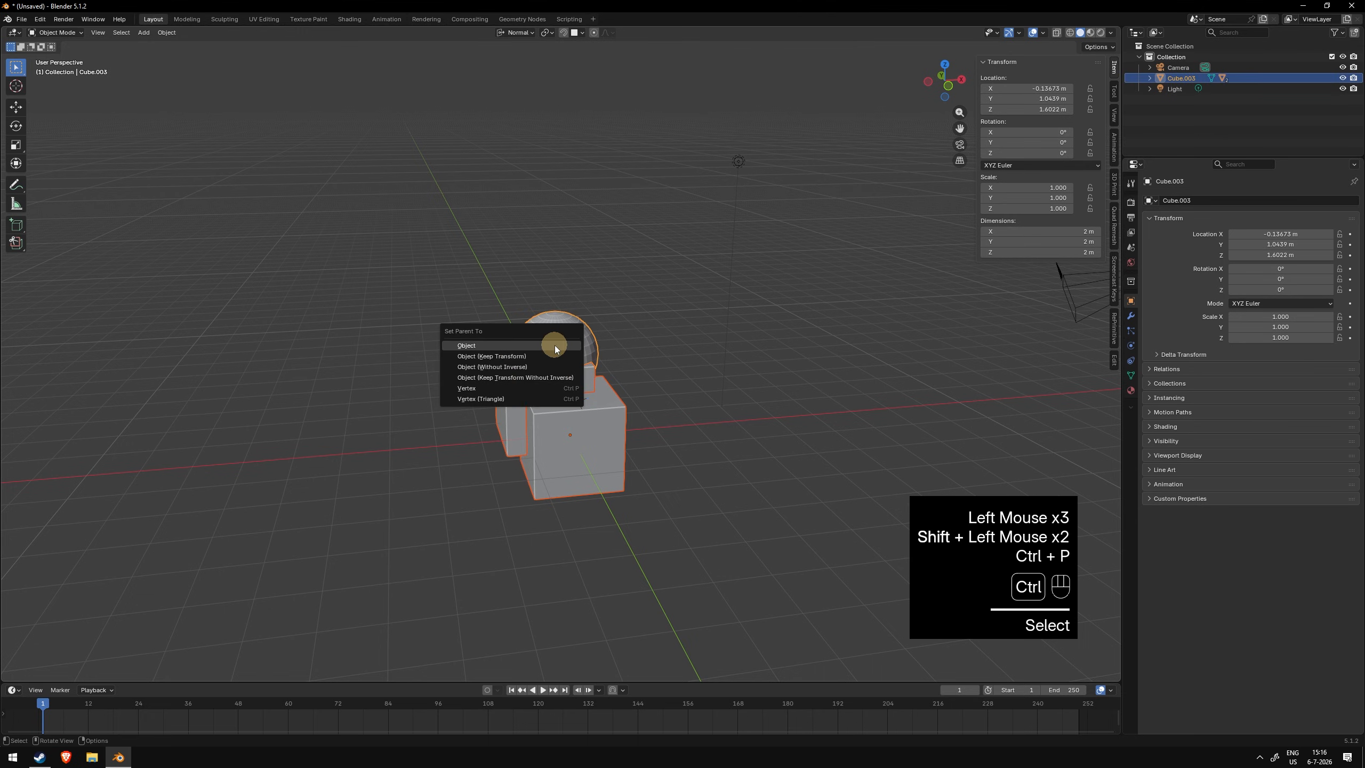
left_click(554, 346)
- Try moving and rotating the sphere and each cube, cancelling every transform
left_click(576, 314)
key("g")
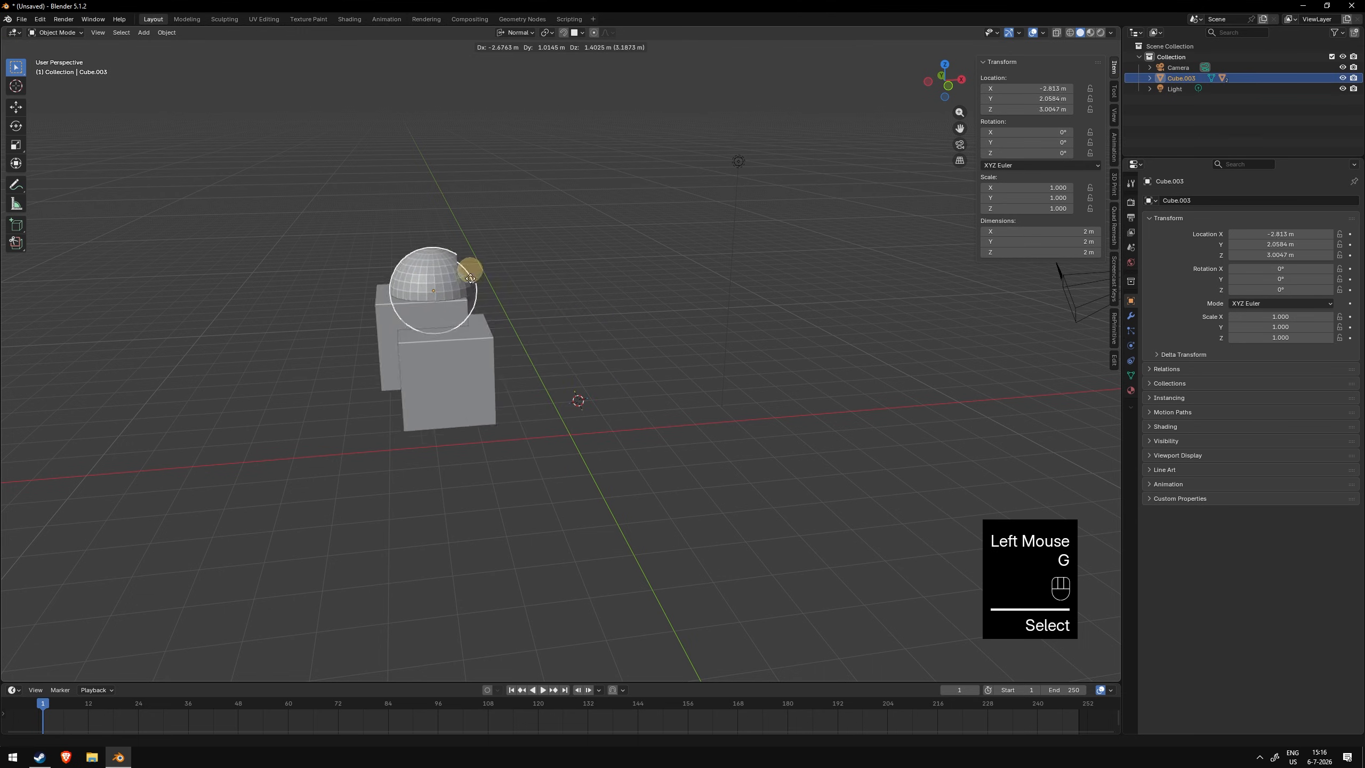
right_click(495, 222)
left_click(548, 392)
left_click(551, 326)
left_click(552, 326)
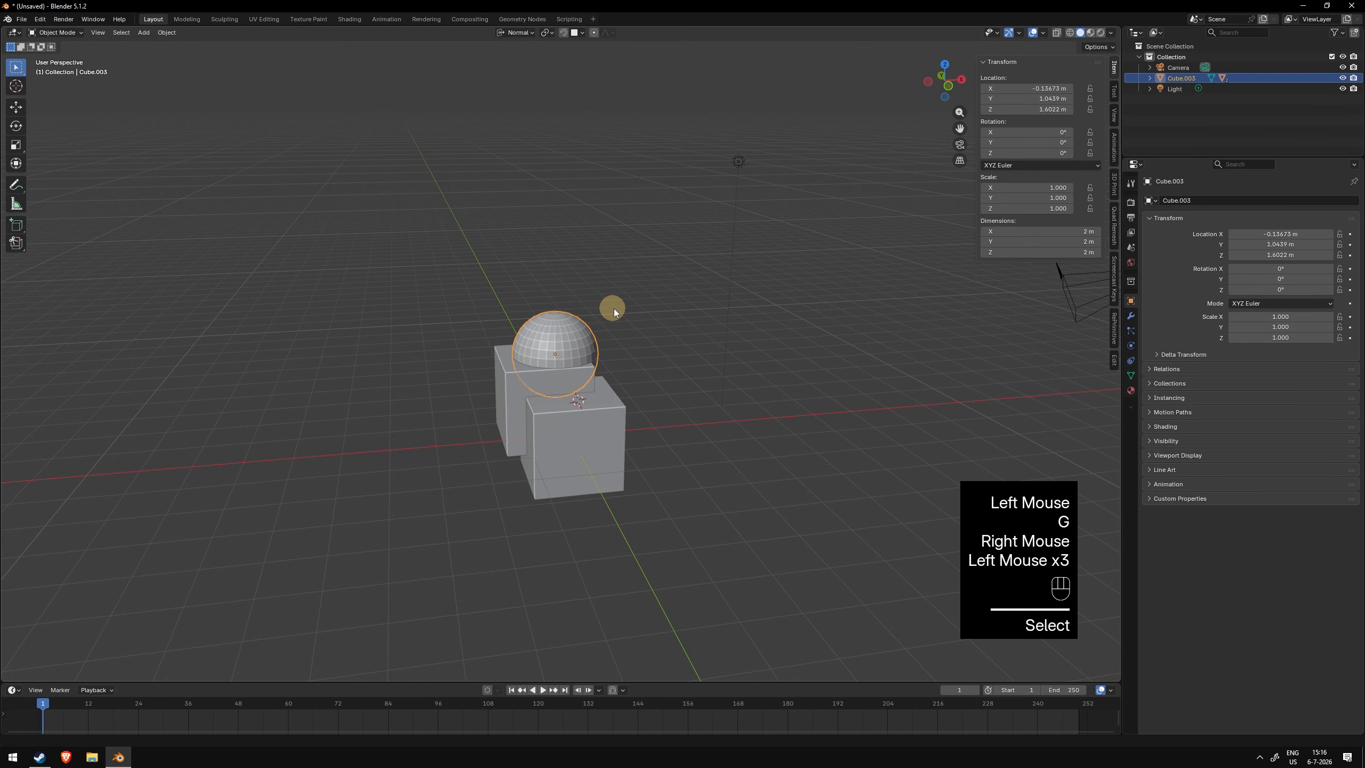
key("r")
key("r")
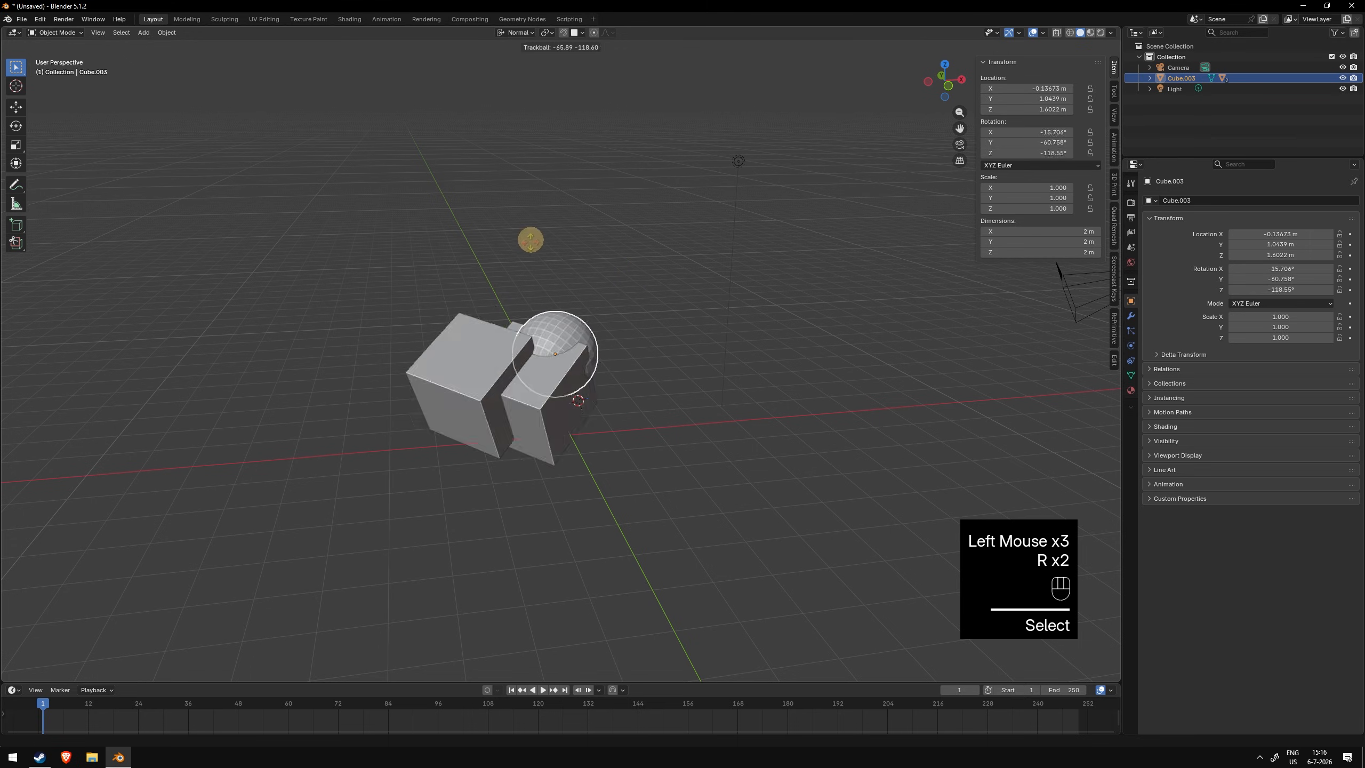
right_click(571, 350)
left_click(553, 376)
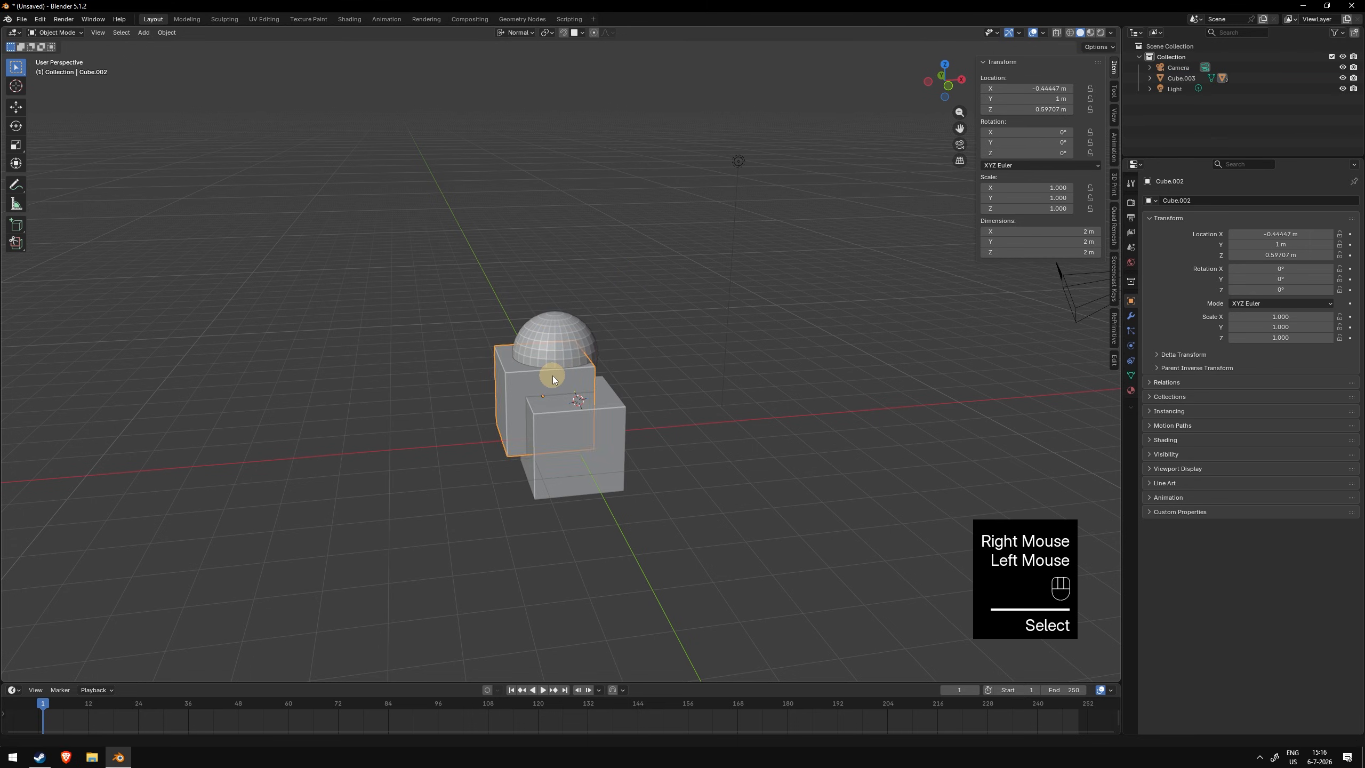
key("r")
key("r")
right_click(571, 297)
left_click(564, 447)
key("r")
key("r")
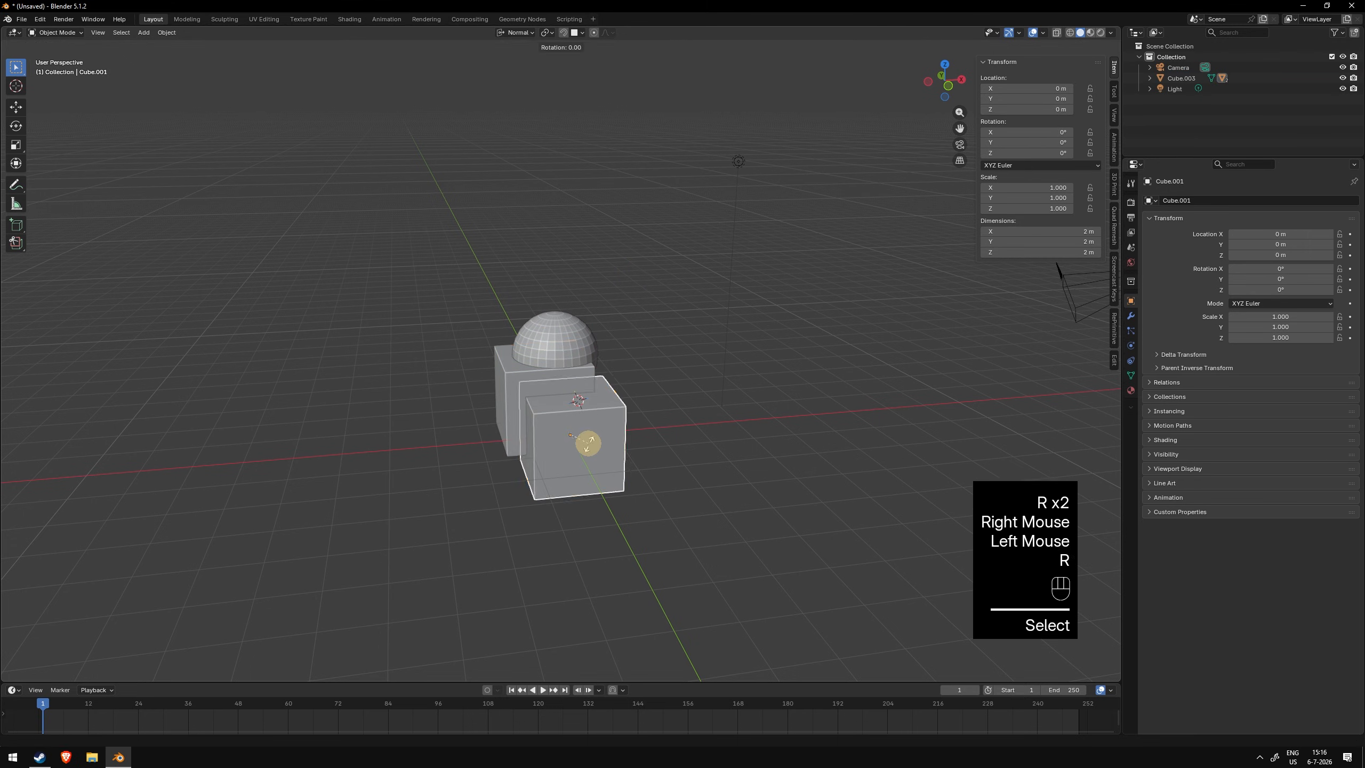
right_click(569, 448)
left_click(569, 447)
key("r")
key("r")
- Rotate the sphere freely so its child cubes turn with it
double_click(652, 325)
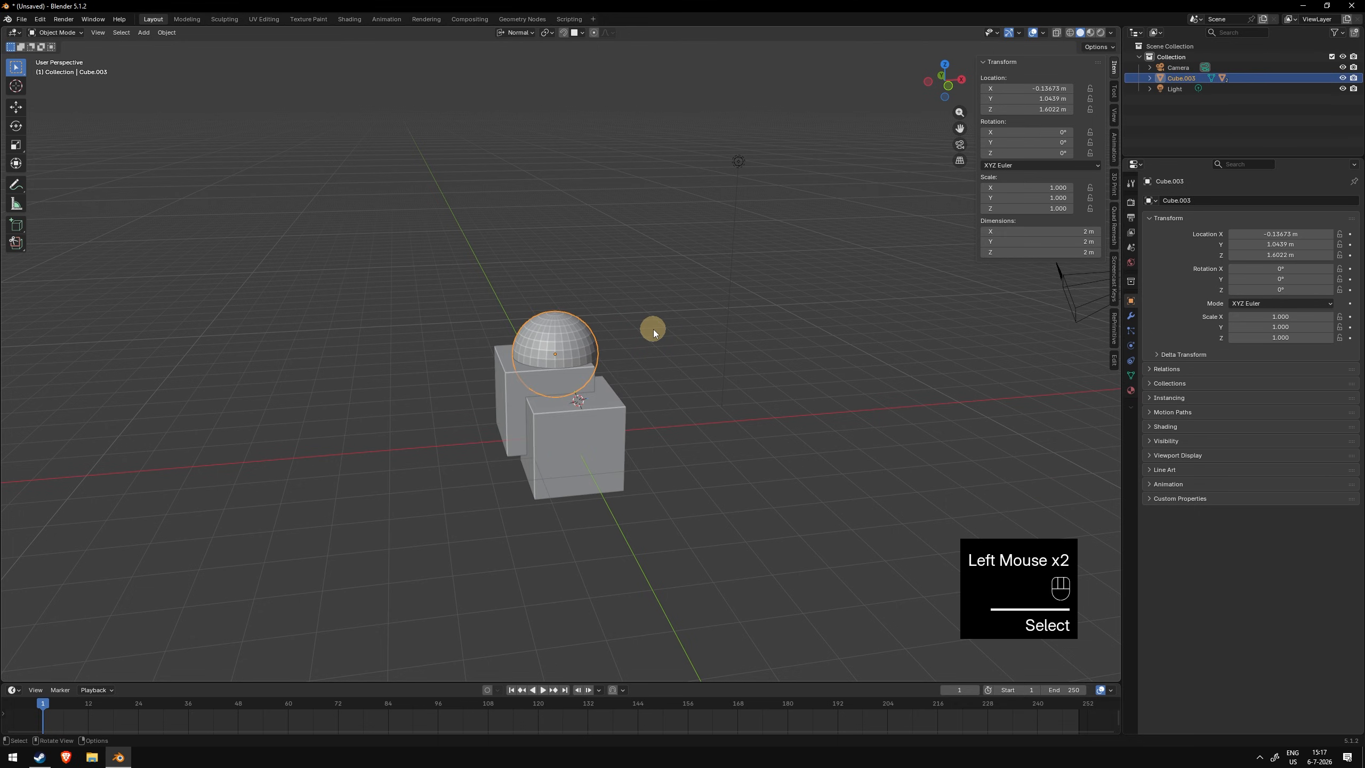
key("r")
left_click(625, 359)
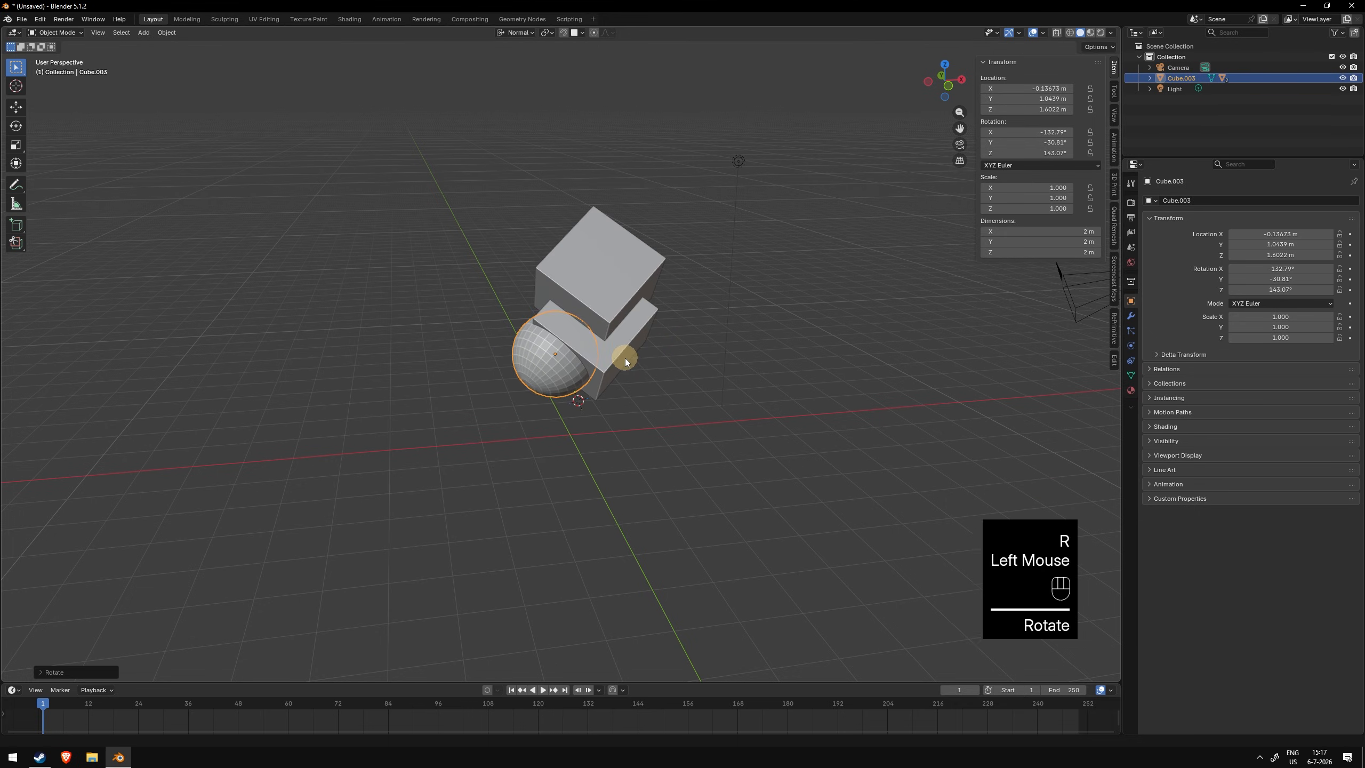
- Try rotating, scaling and moving the middle cube, cancelling each transform
left_click(627, 358)
key("r")
key("r")
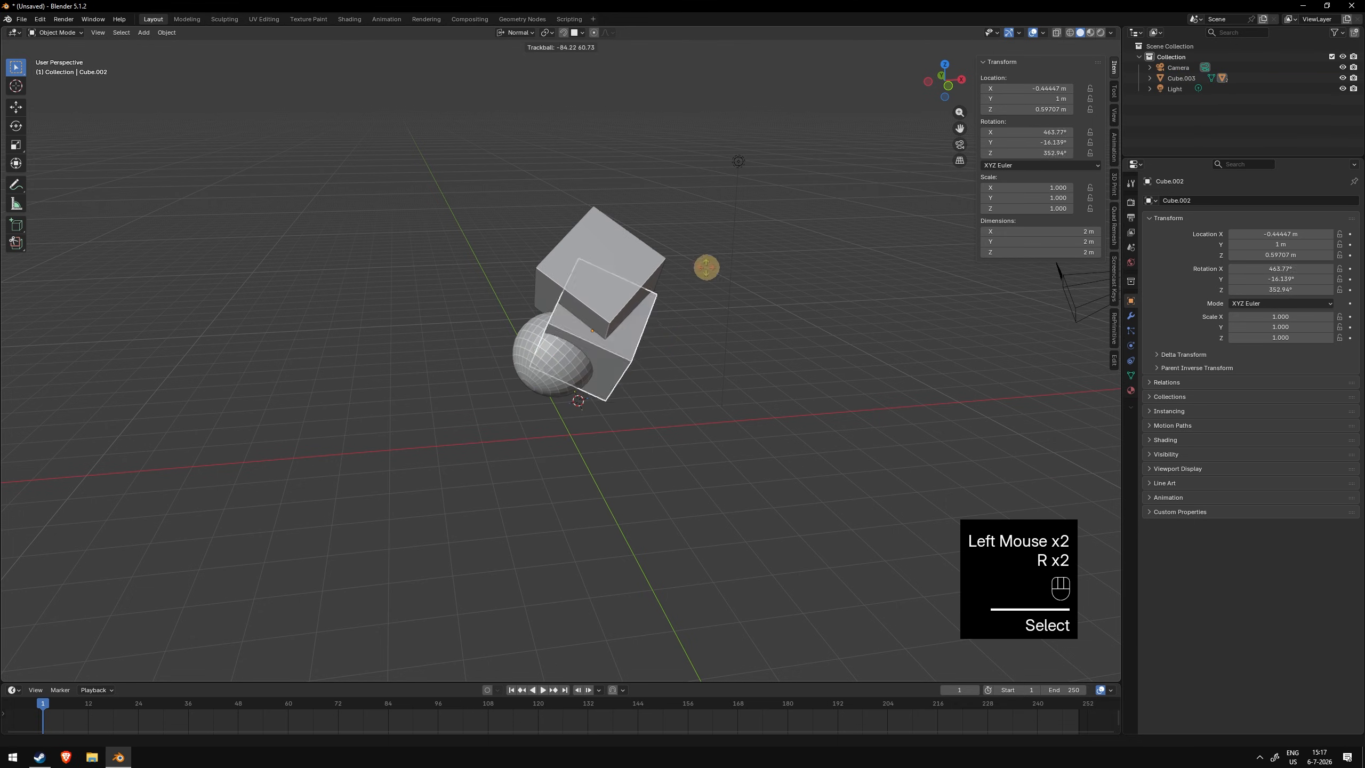
right_click(708, 258)
key("s")
right_click(678, 264)
key("g")
right_click(746, 275)
- Move the upper cube a short distance away from the others
left_click(613, 256)
key("g")
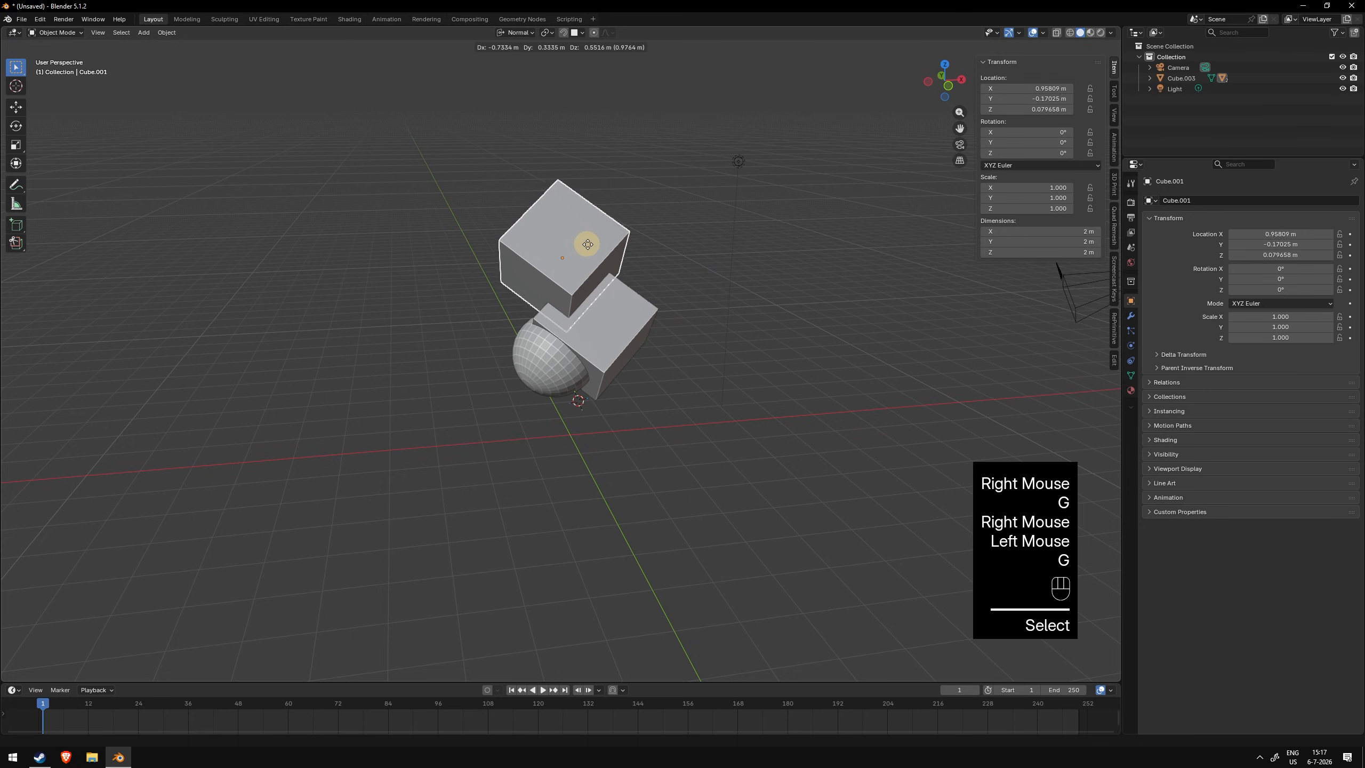
left_click(586, 240)
- Select all three objects, clear their parent, and undo the parent clearing
left_click(565, 372)
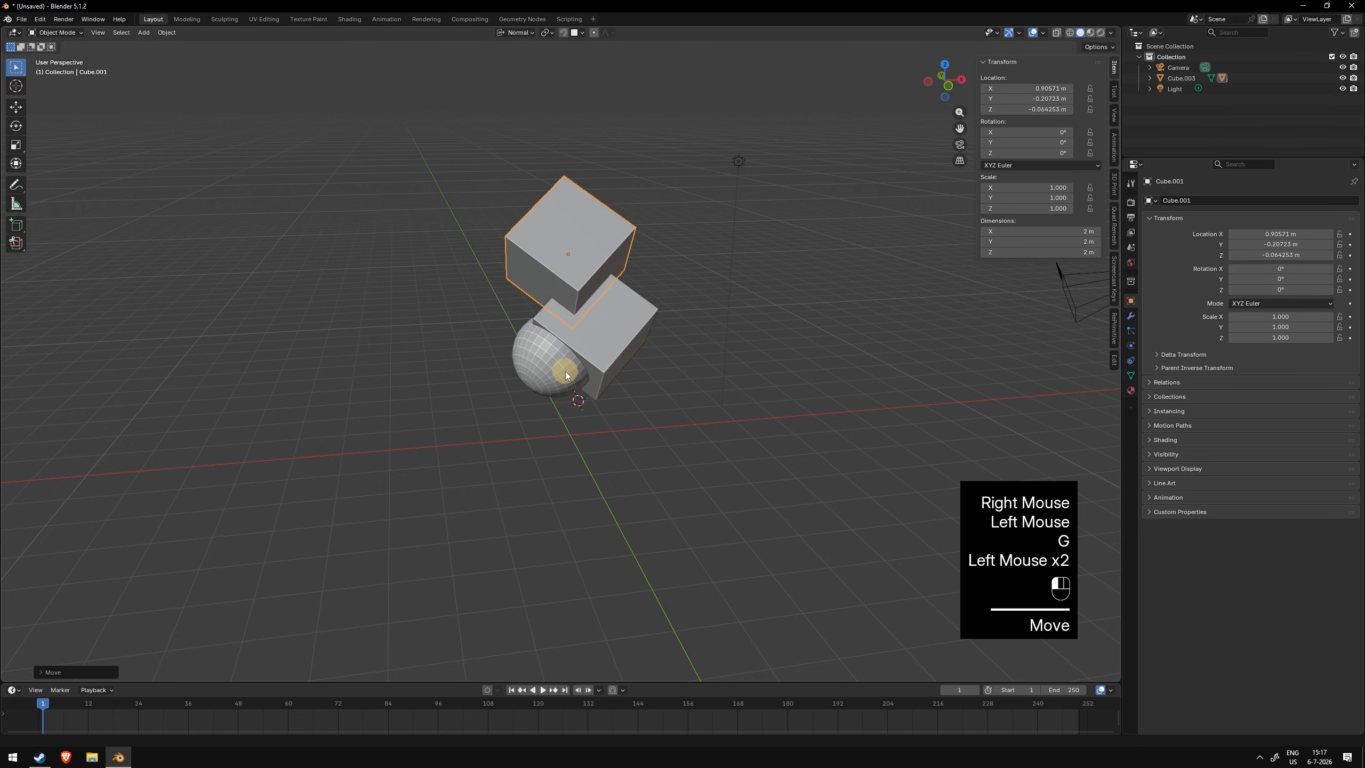
key("r")
right_click(773, 315)
left_click(627, 319)
left_click(591, 254)
left_click(607, 322)
left_click_drag(380, 165, 634, 371, "shift")
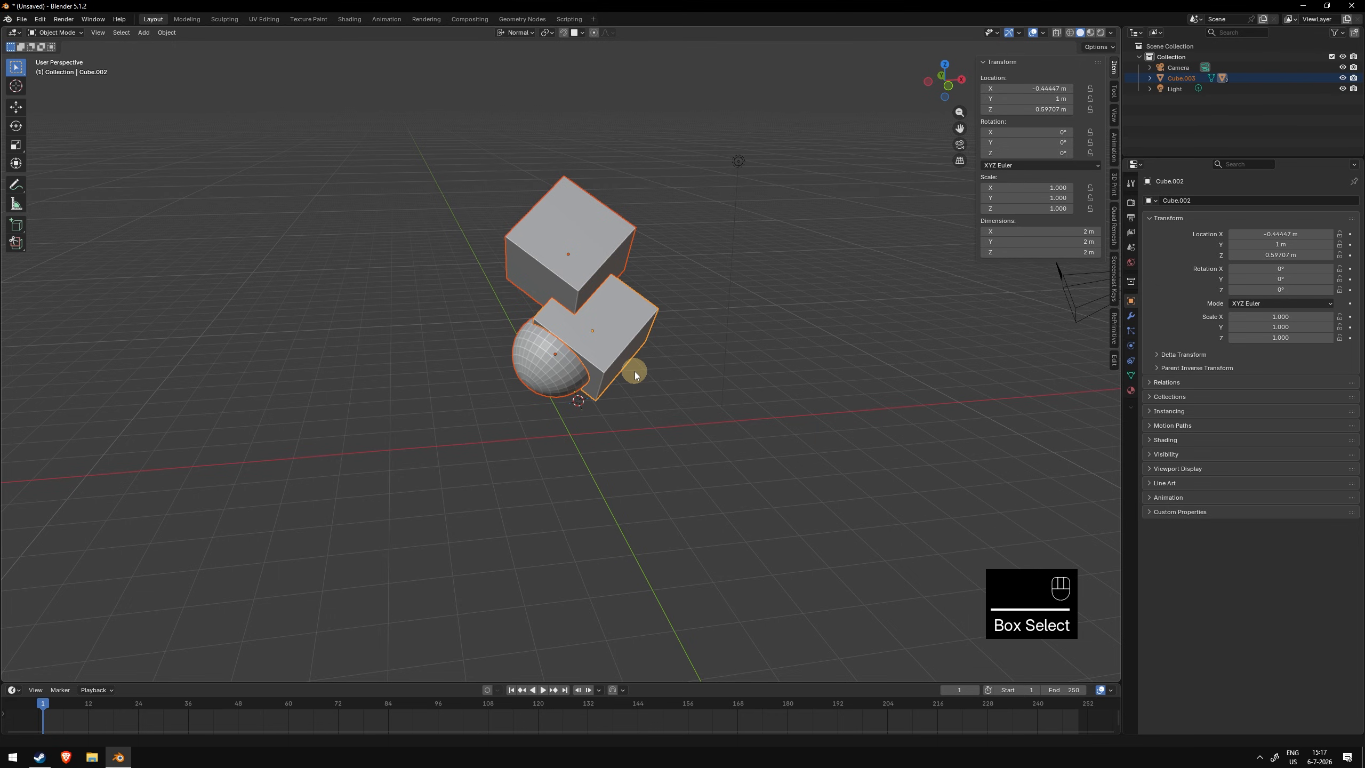
key("alt+p")
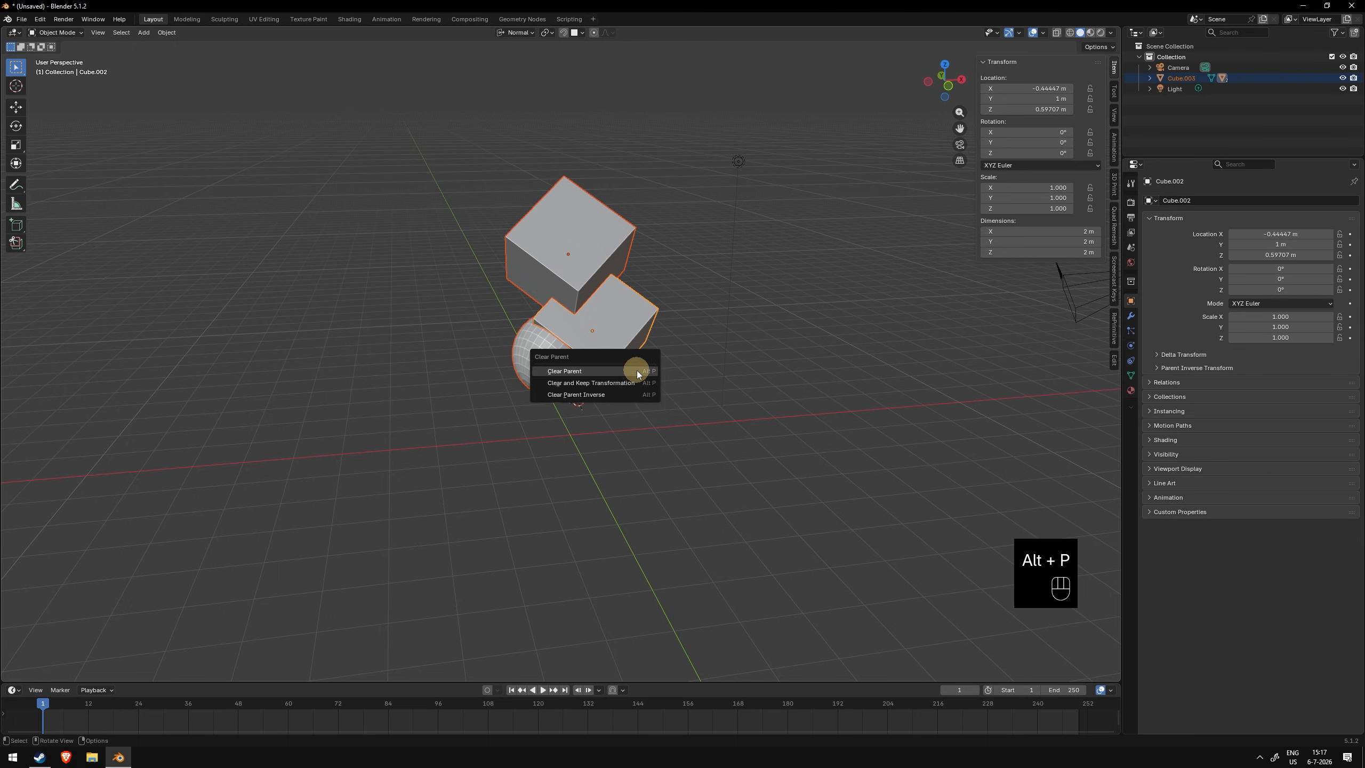
left_click(637, 371)
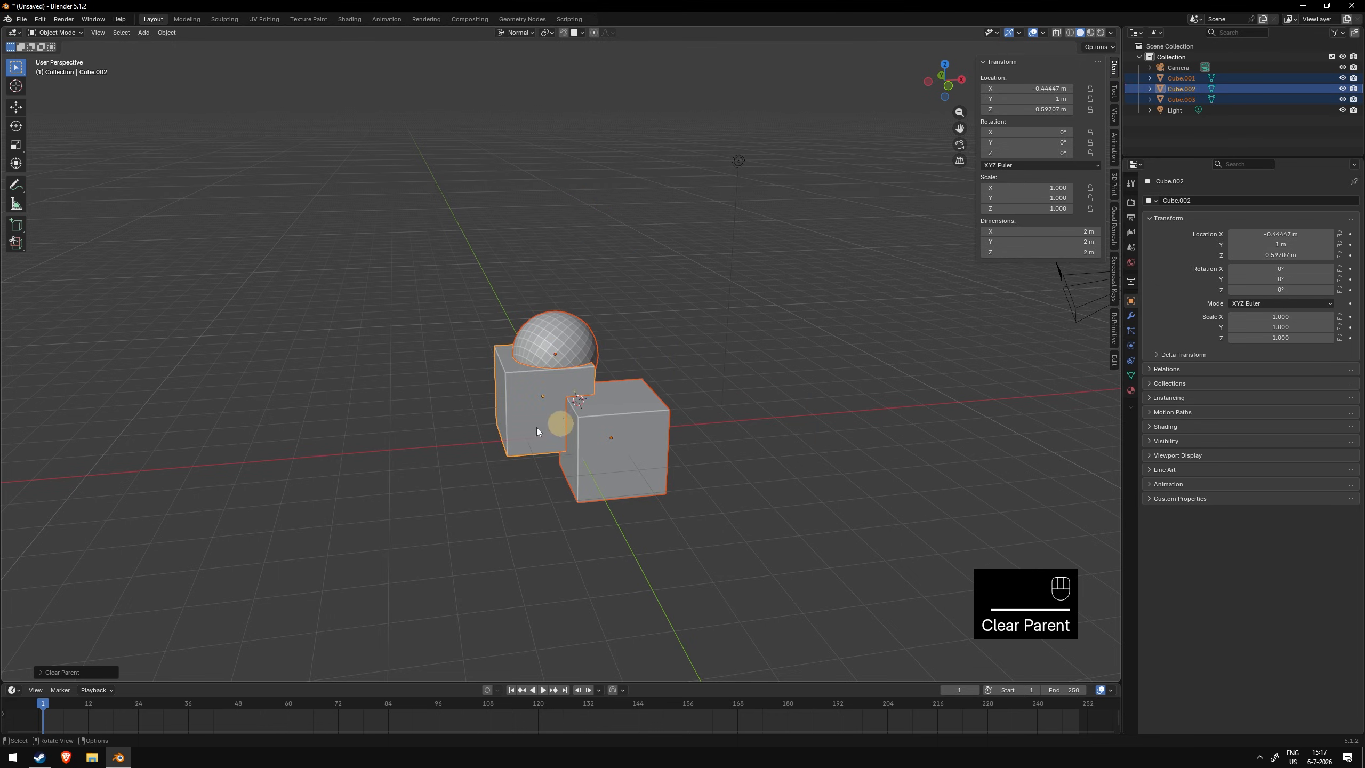
key("ctrl+z")
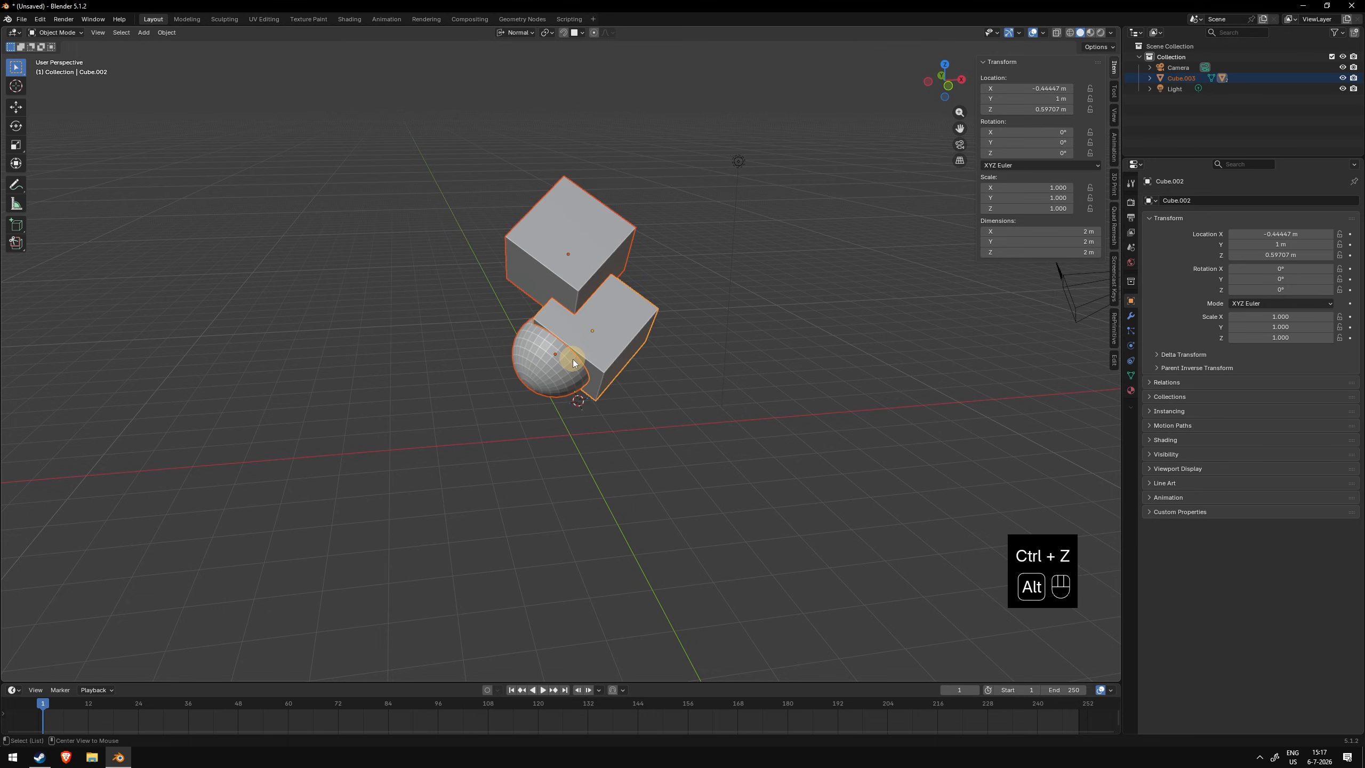
- Clear the parent of the selected objects while keeping their transformation
key("alt+p")
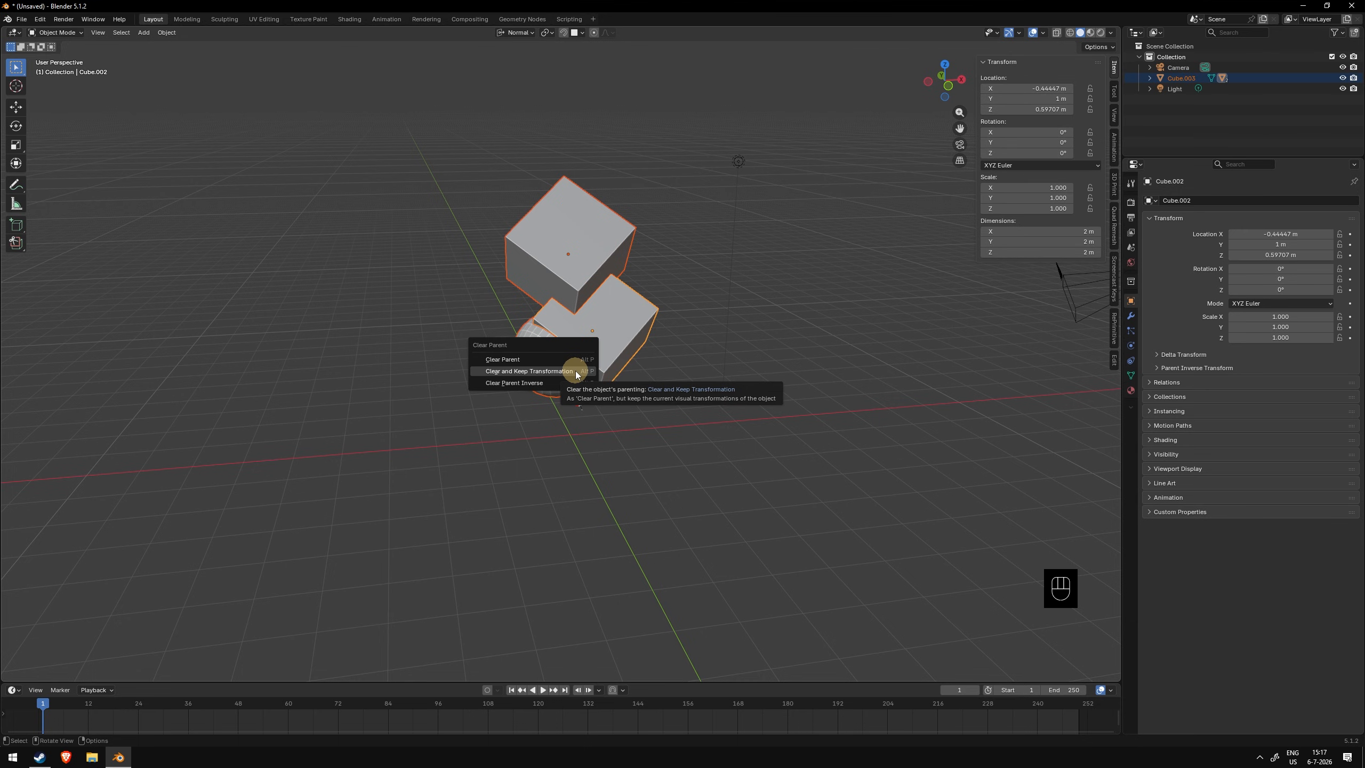
left_click(576, 372)
- Try moving the middle cube and the sphere, cancelling each move
left_click(583, 264)
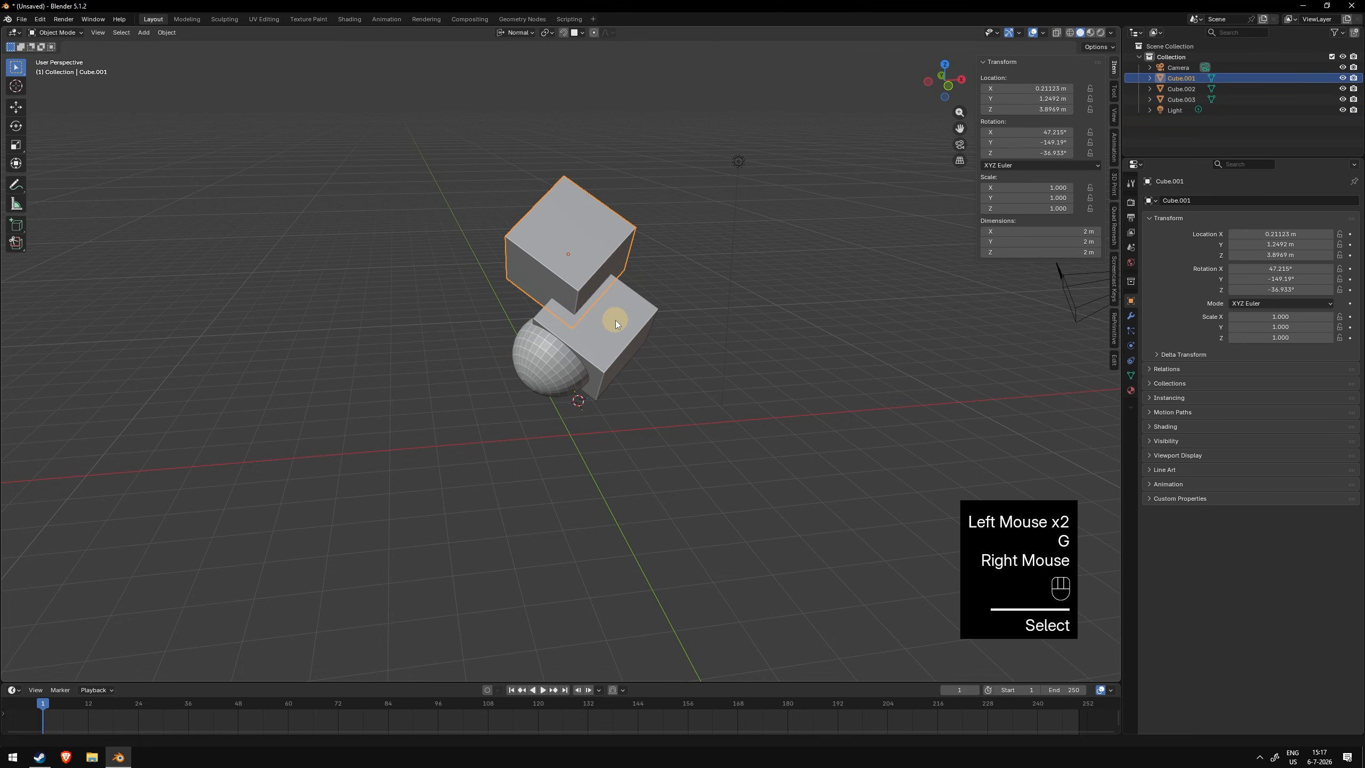
left_click(615, 320)
key("g")
right_click(701, 259)
left_click(537, 372)
key("g")
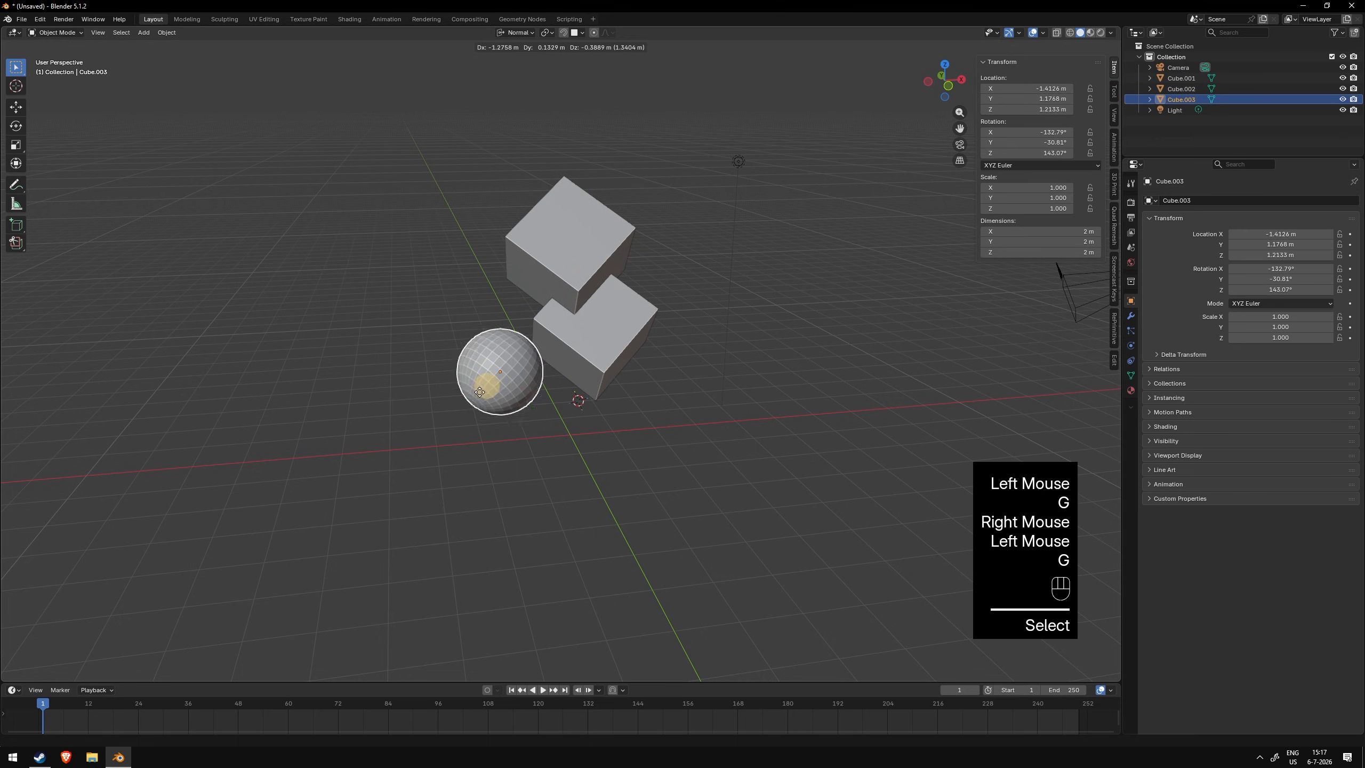
right_click(677, 296)
- Move the upper cube and the middle cube independently to new positions
left_click(577, 237)
key("g")
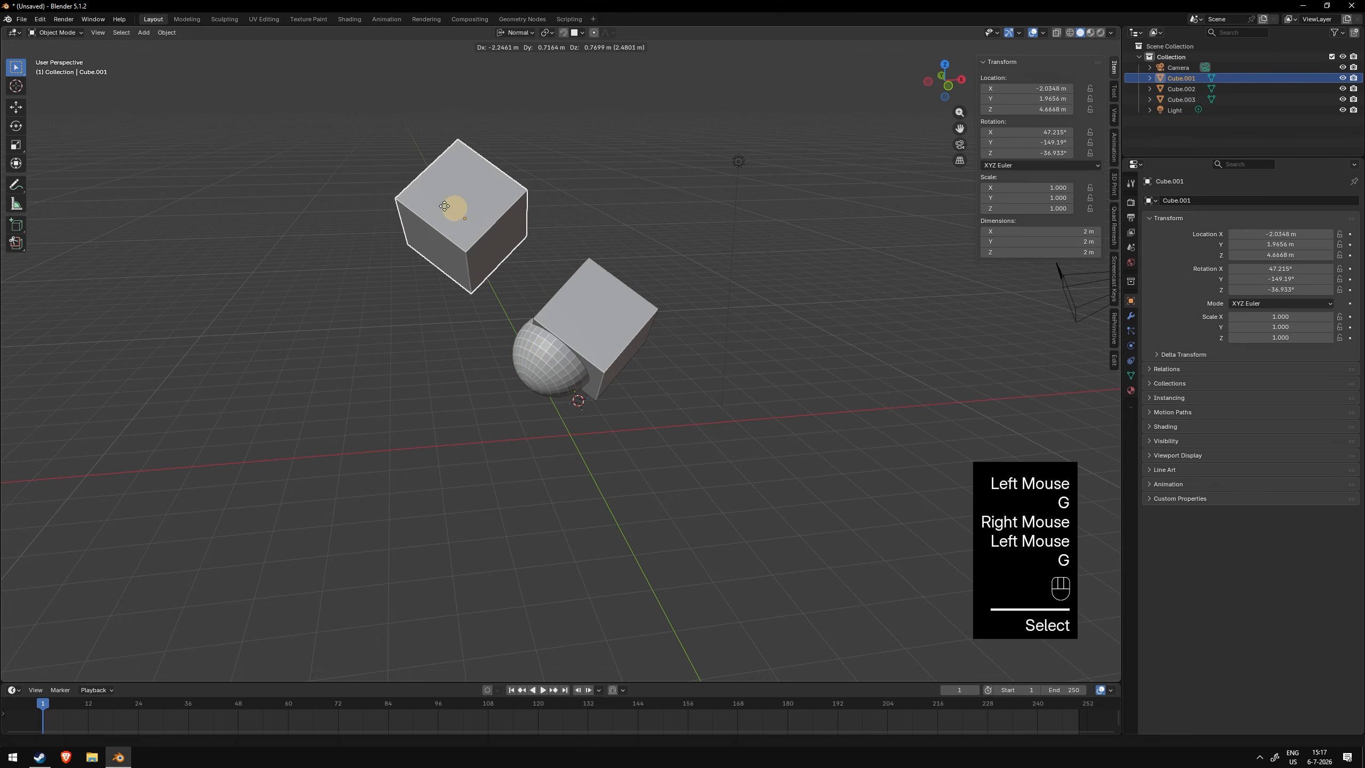
left_click(417, 201)
left_click(623, 327)
key("g")
left_click(550, 258)
left_click(641, 300)
key("g")
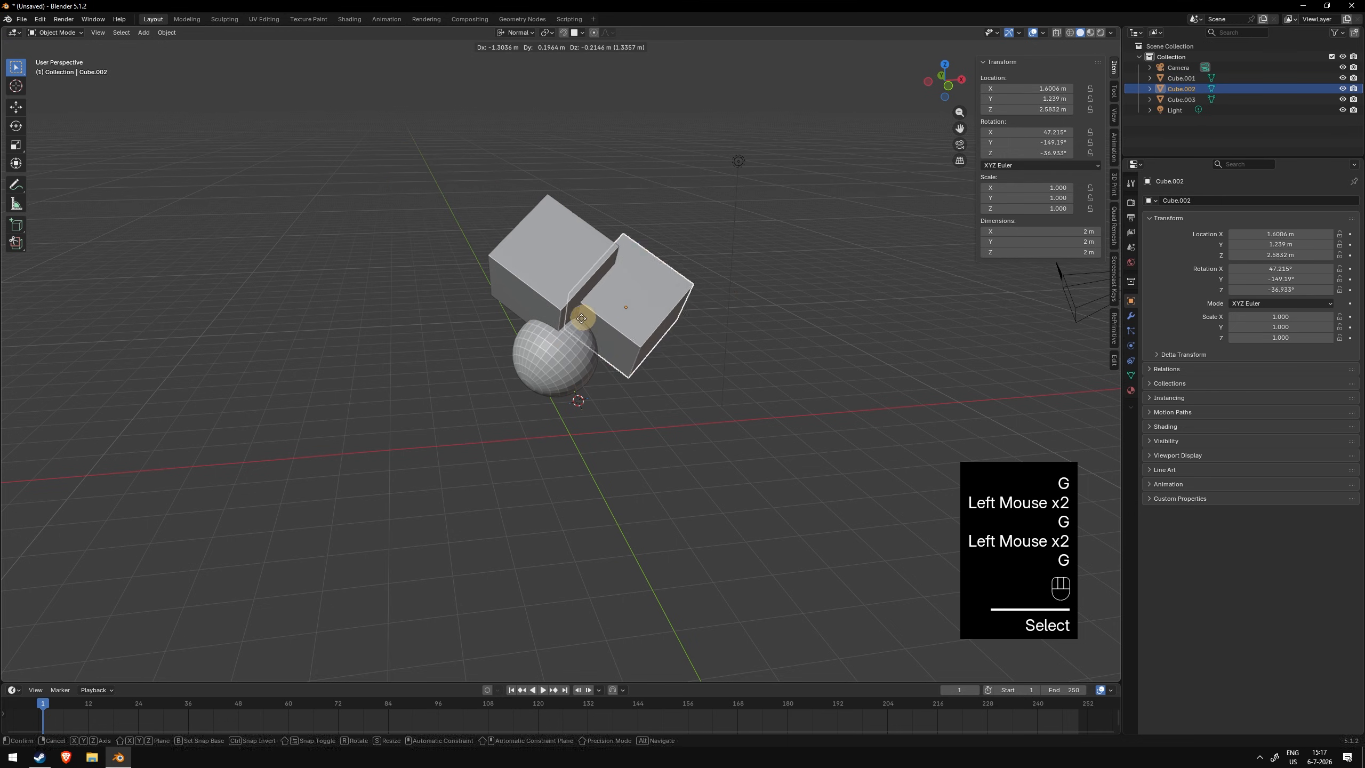
left_click(562, 333)
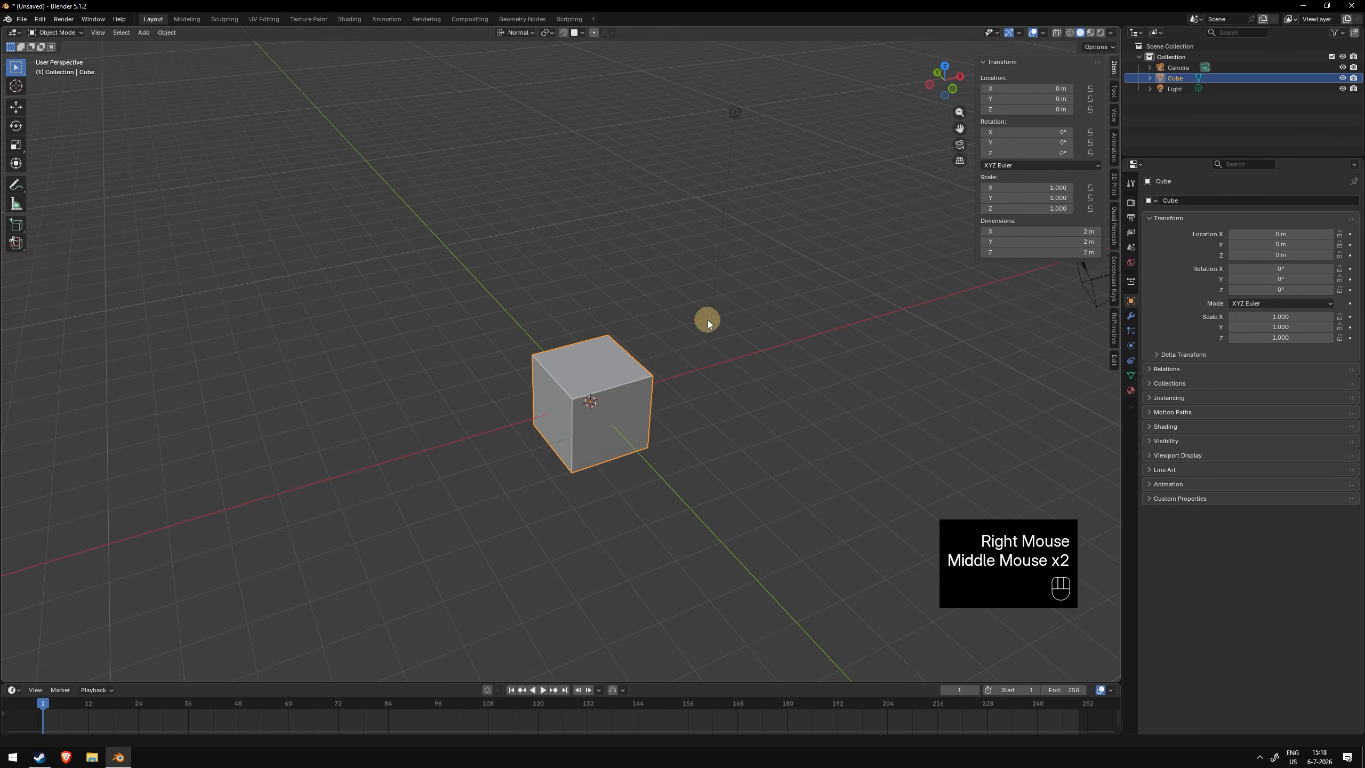
scroll(708, 319, "up", 1)
scroll(708, 320, "down", 2)
middle_click_drag(708, 320, 686, 335, "shift")
scroll(686, 335, "up", 1)
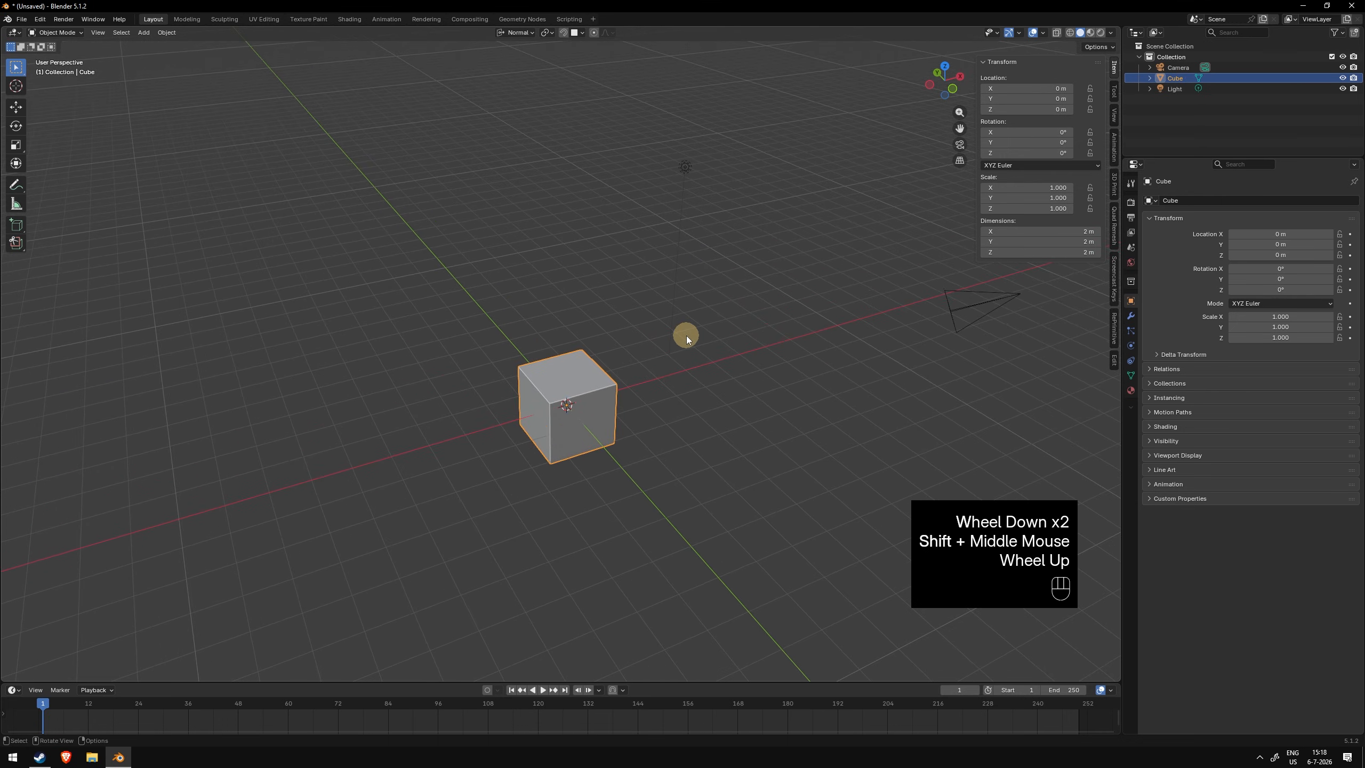